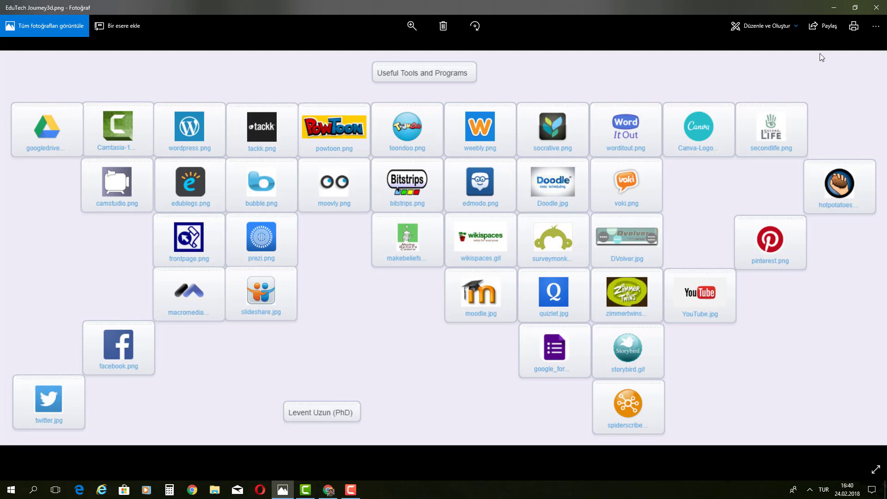
Step: Minimize the Useful Tools and Programs image and bring the Chrome window back up
click(833, 8)
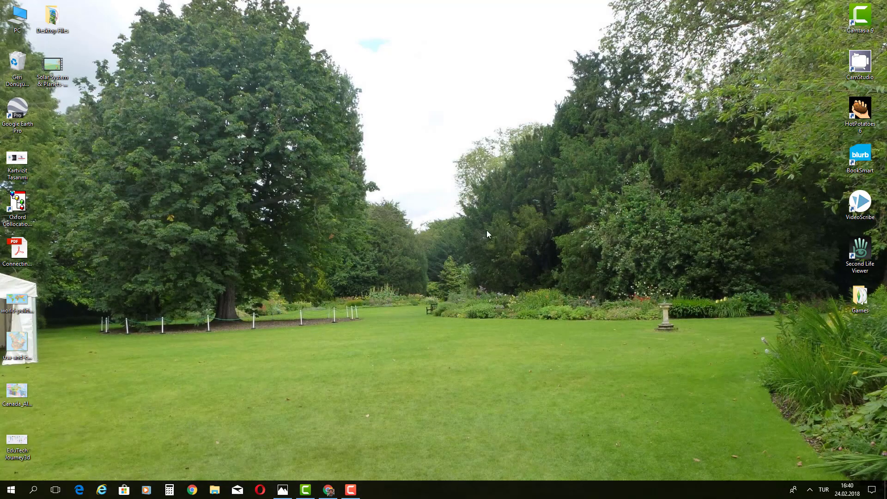
click(328, 489)
Step: Google 'camtasia', open TechSmith's official Camtasia page, then close Chrome
click(437, 179)
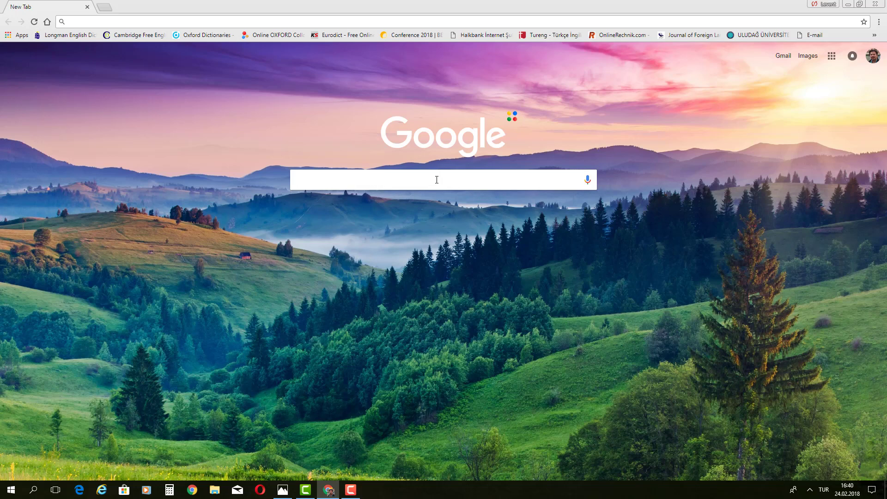
text(camtasia)
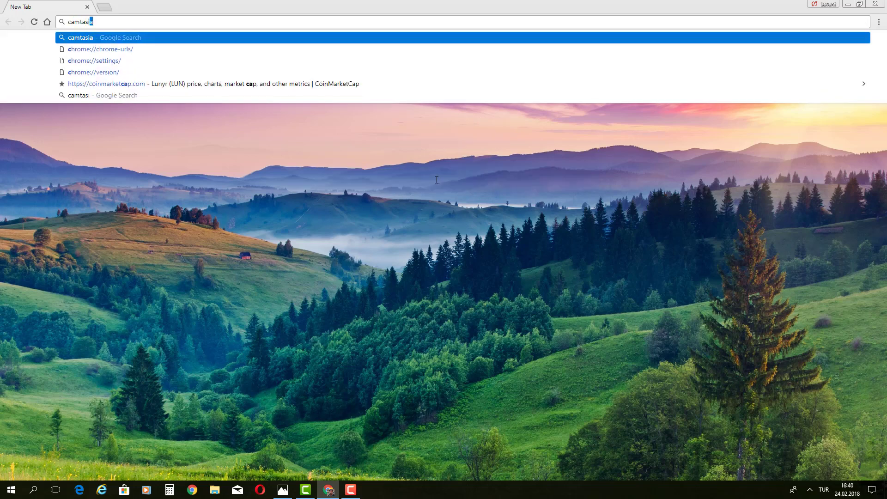
key(Return)
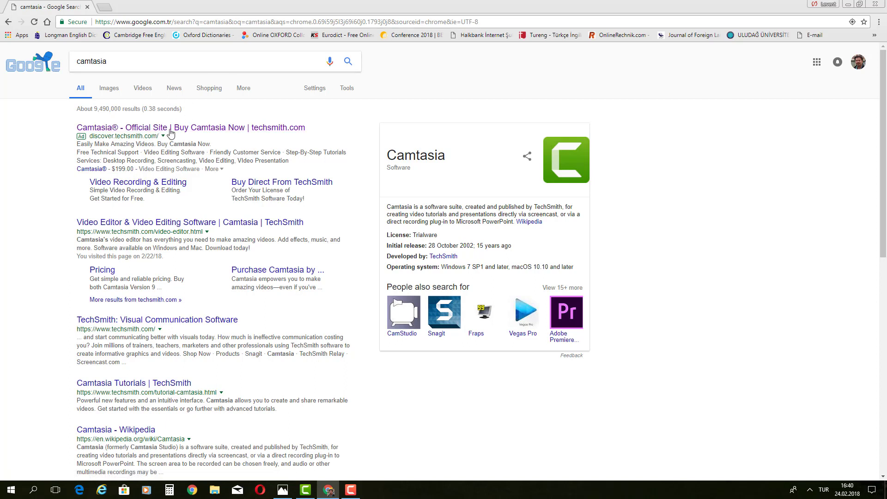
click(163, 131)
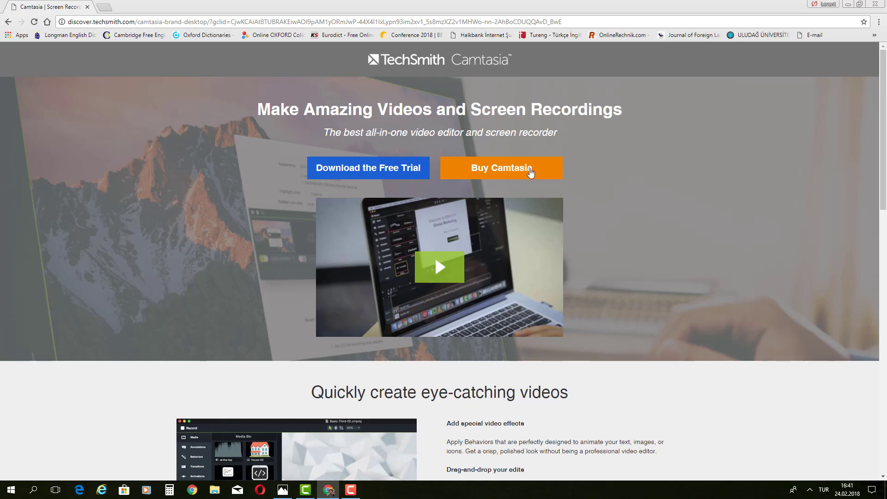
click(883, 4)
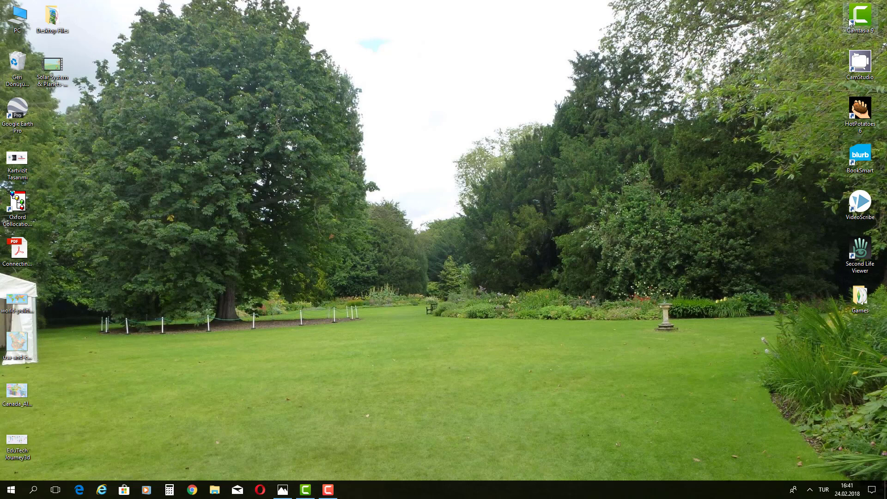
Step: Launch Camtasia 9 from its desktop shortcut to get an empty Untitled Project
mouse_move(859, 16)
mouse_down()
mouse_move(714, 60)
mouse_move(440, 101)
mouse_move(440, 109)
mouse_move(810, 45)
mouse_move(858, 25)
mouse_up()
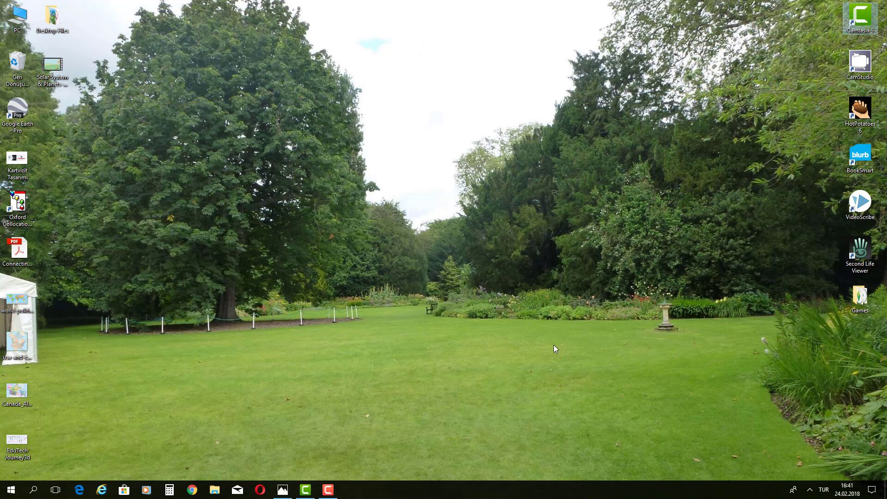
double_click(861, 26)
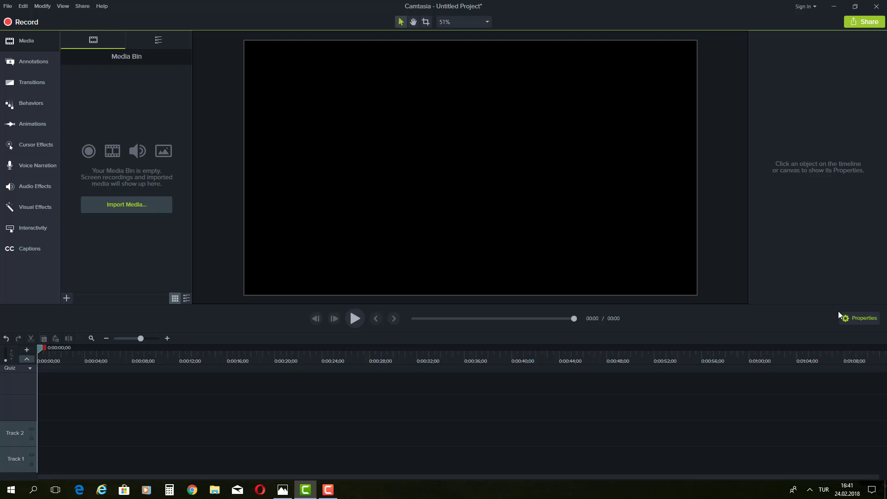
Step: Close the Properties panel to give the empty canvas more room
click(850, 317)
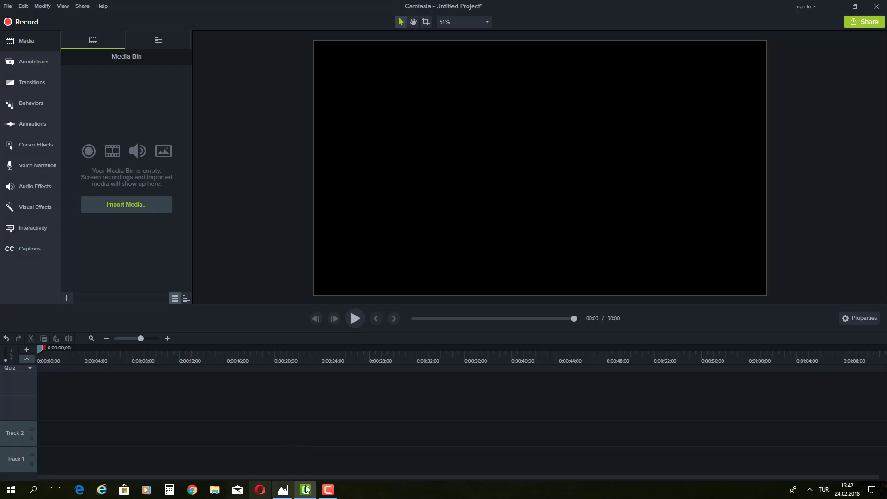
Step: Reopen Chrome, dismiss the restore-pages offer, and Google 'educational video'
click(192, 490)
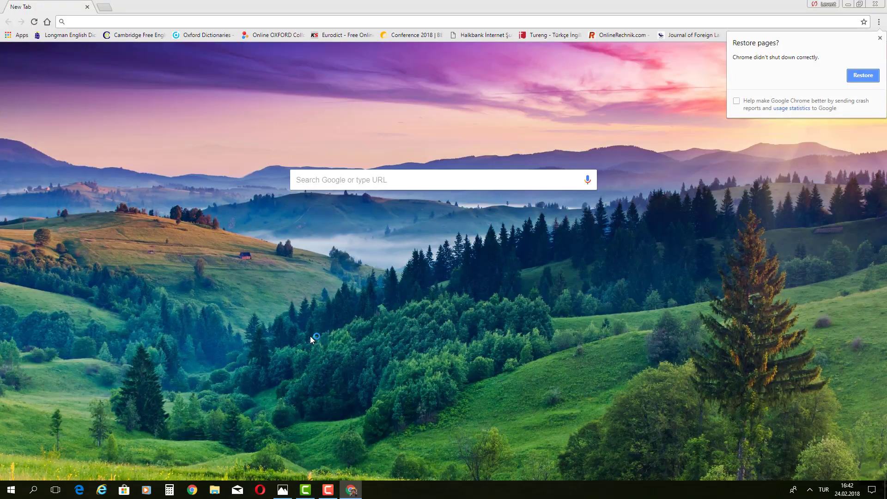
click(879, 37)
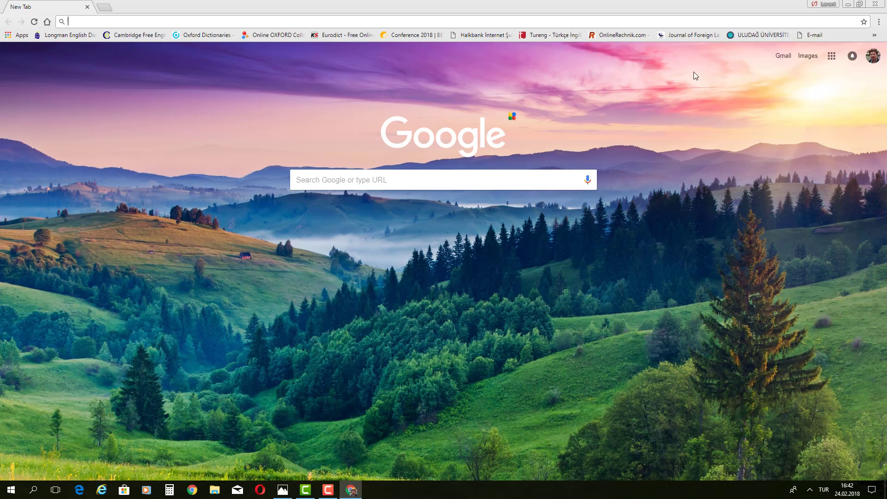
click(462, 180)
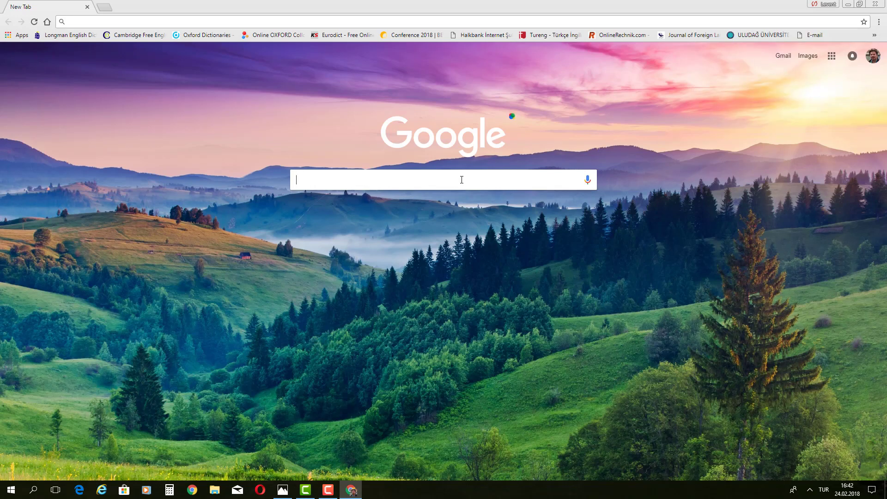
text(educationa)
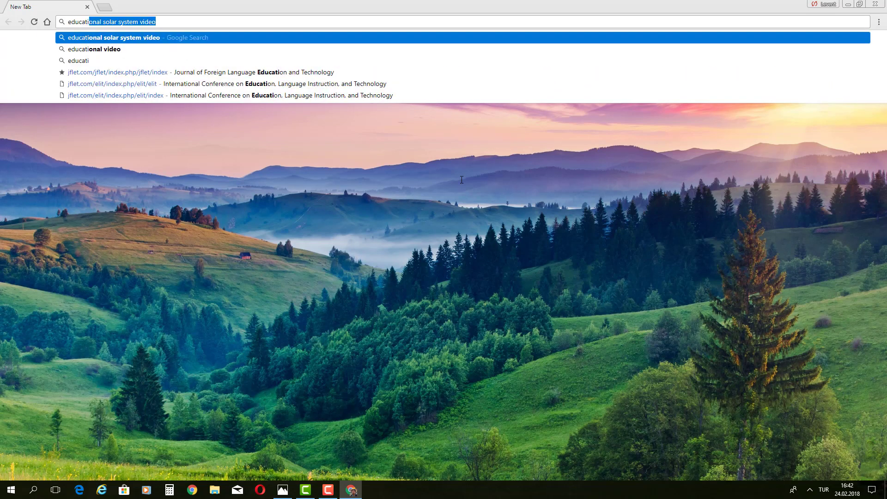
text(l video)
key(Return)
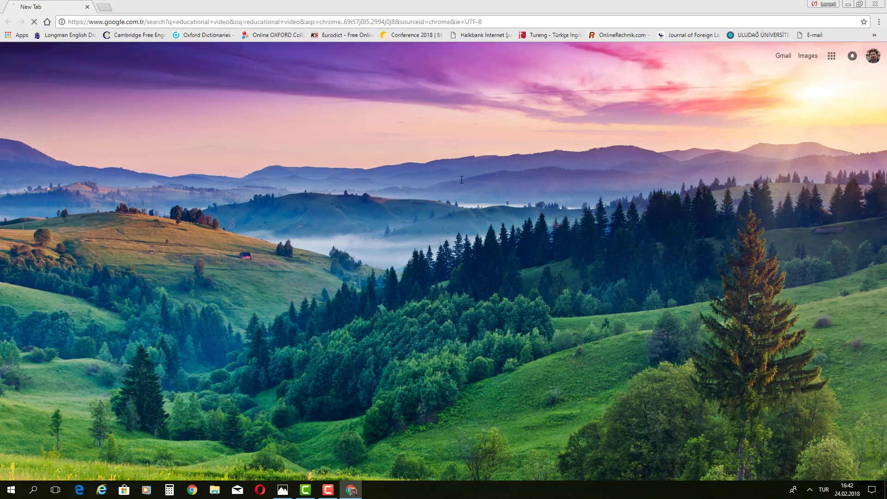
Step: Filter to video results and open and pause 'Solar System & Planets- Lesson for kids' on YouTube
click(106, 89)
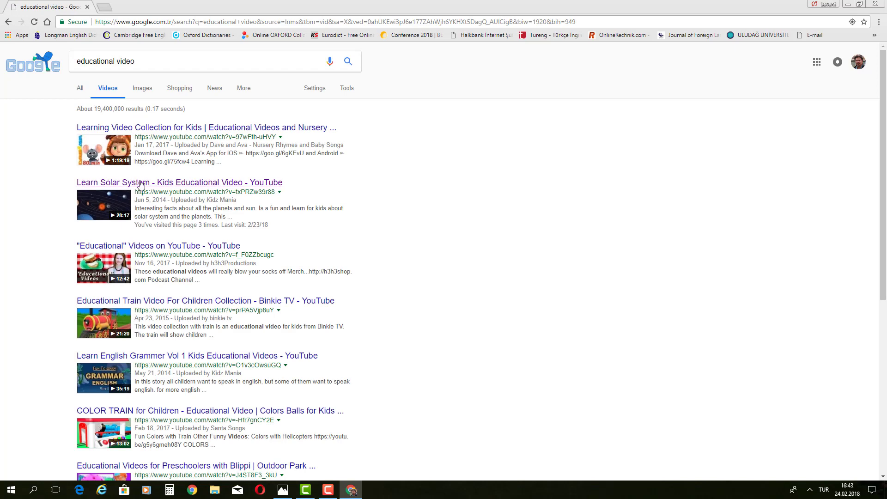
click(142, 183)
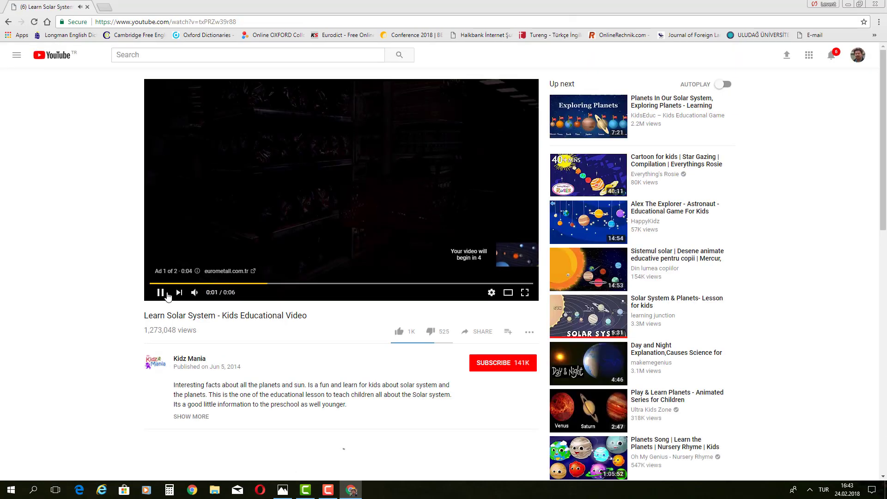
click(161, 292)
scroll(593, 277, down, 1)
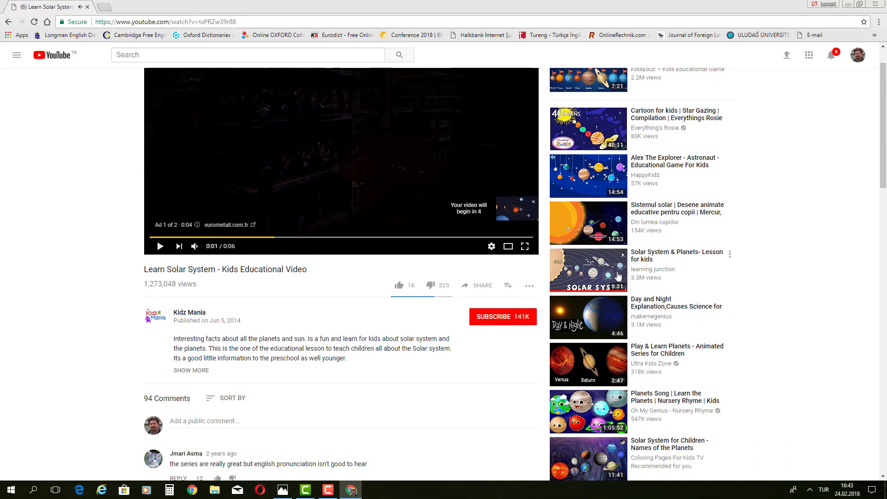
click(587, 276)
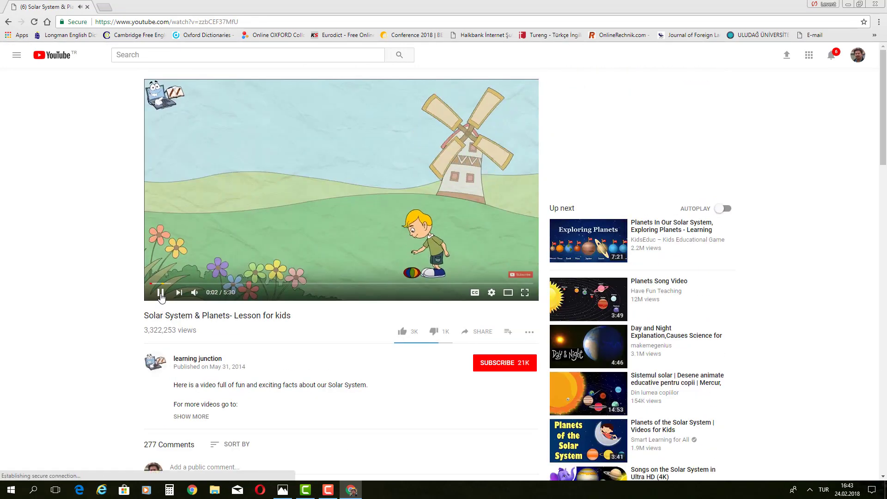
click(161, 296)
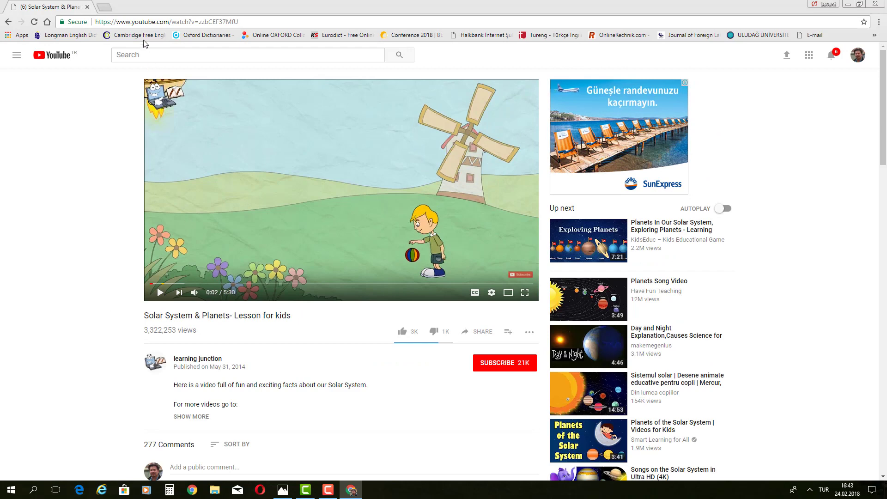
Step: Copy the lesson video's web address and open a new tab
click(244, 24)
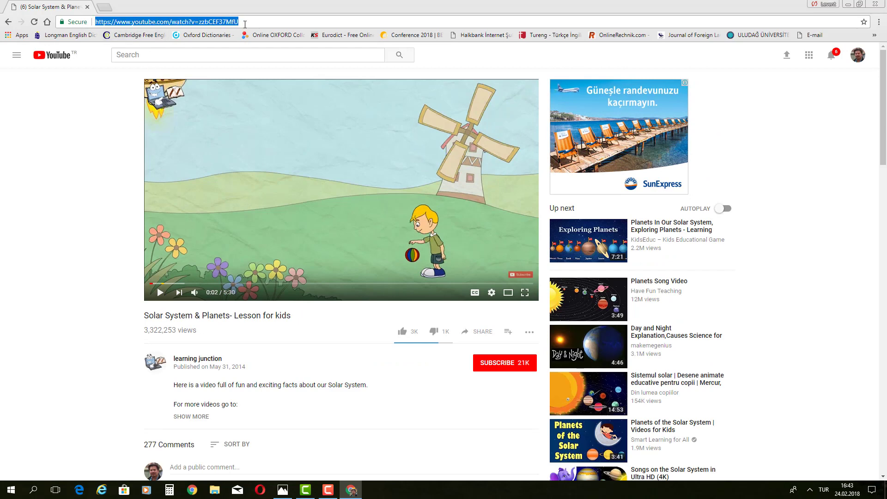
right_click(203, 22)
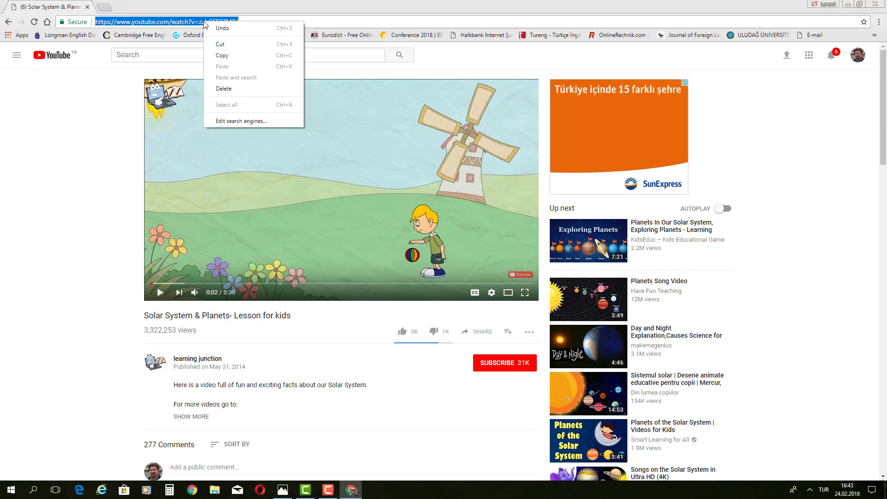
click(224, 56)
key(ctrl+t)
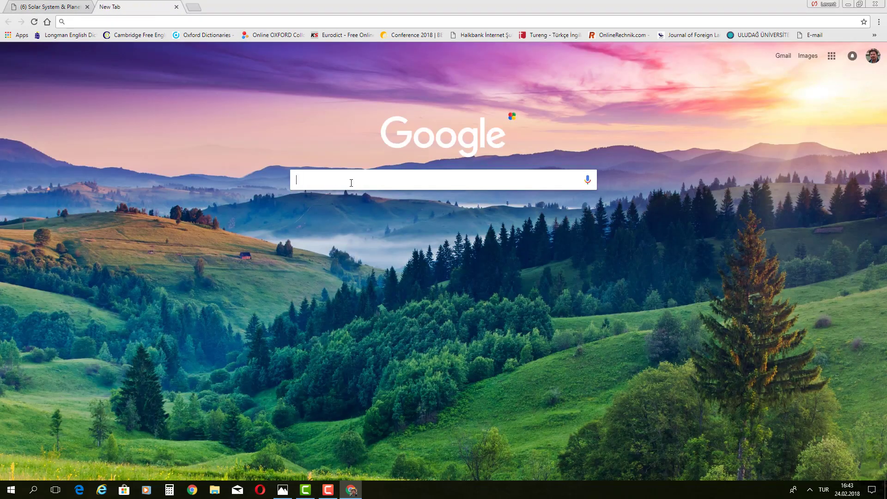
Step: Search for keepvid, open the KeepVid website, and dismiss its promotion popup
text(keepvid)
key(Return)
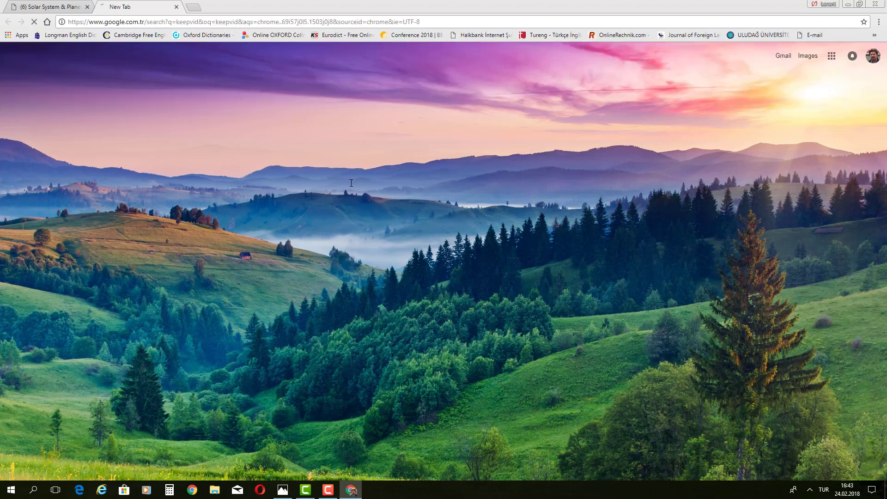
click(212, 128)
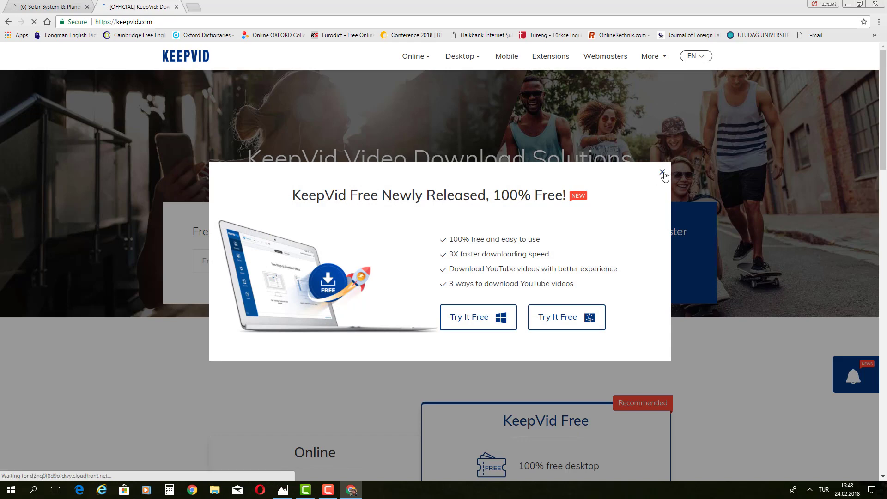
click(663, 173)
Step: Paste the YouTube link into KeepVid, list its download formats, then close the KeepVid tab
right_click(288, 260)
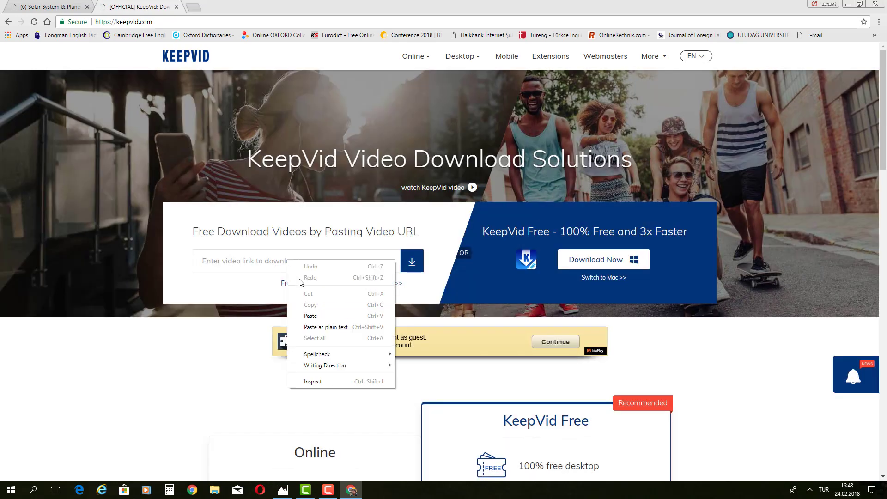
click(310, 310)
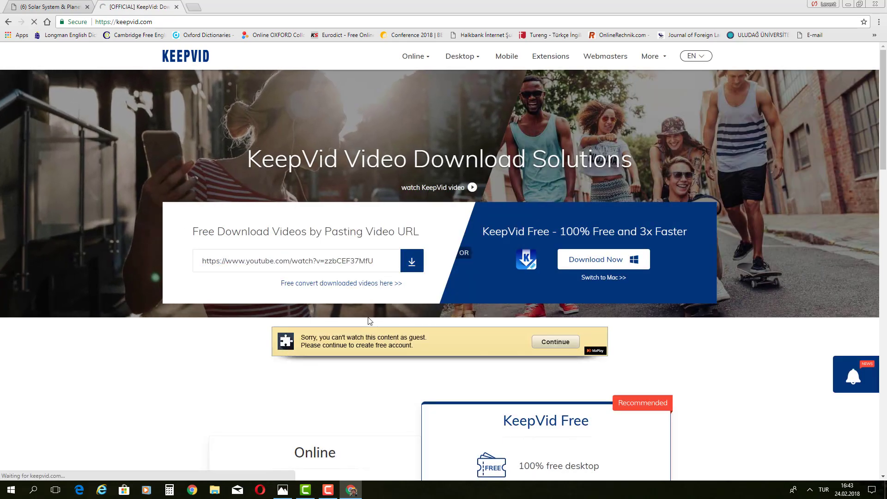
click(412, 261)
scroll(662, 249, down, 4)
scroll(662, 248, down, 2)
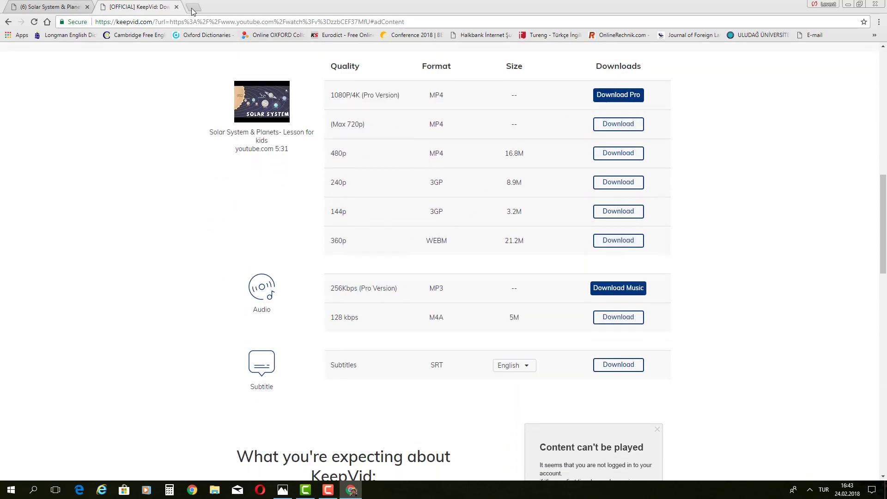
click(177, 7)
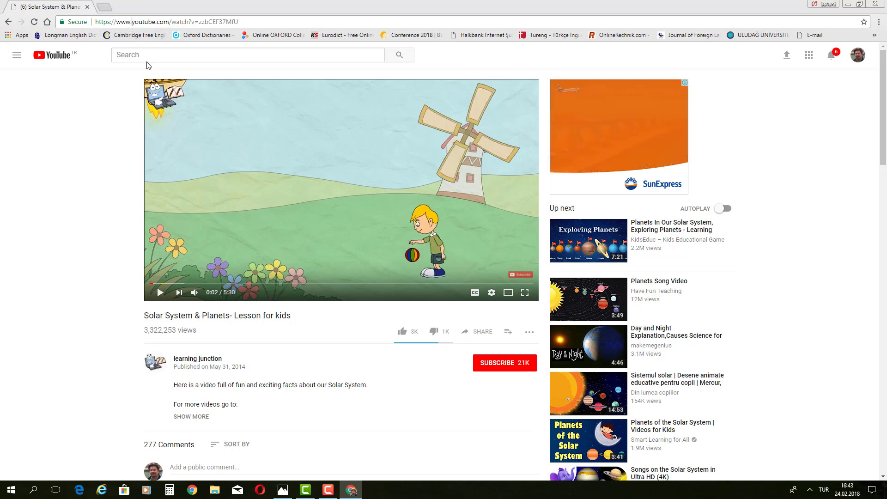
Step: Load the video on the ssyoutube downloader, download it as MP4 720, and close Chrome
text(ss)
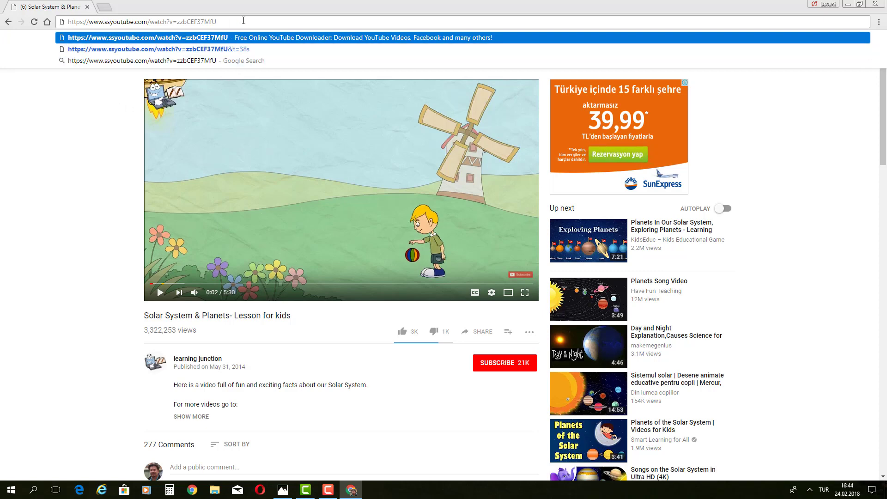
key(Return)
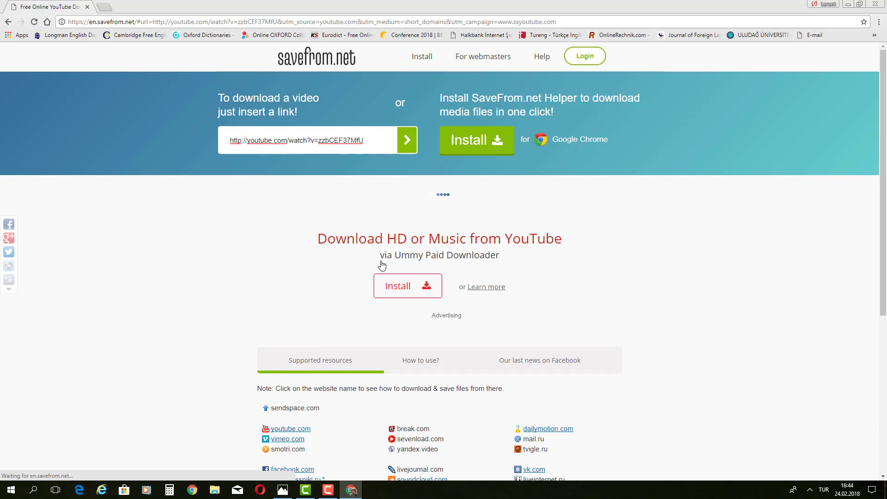
scroll(382, 264, down, 1)
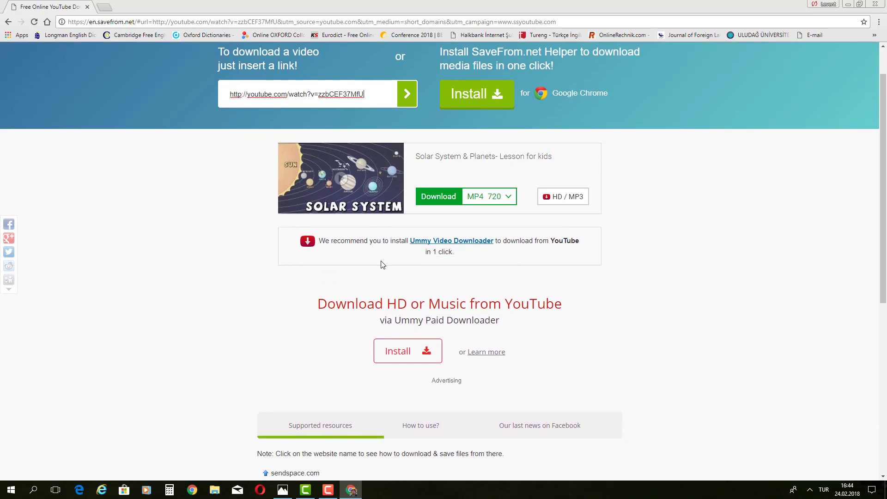
click(509, 198)
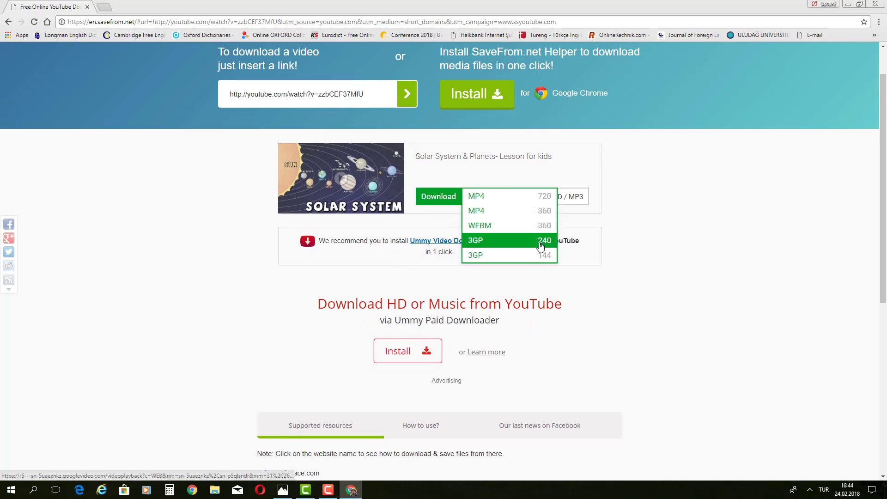
click(538, 196)
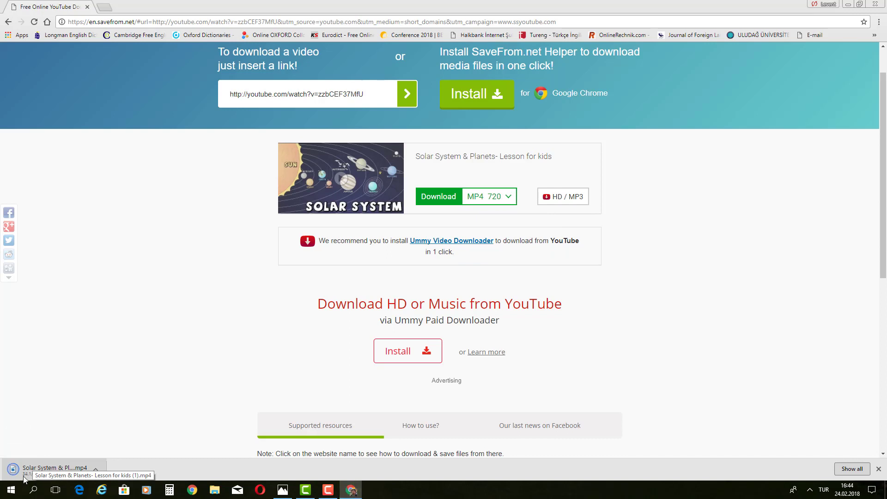
click(877, 4)
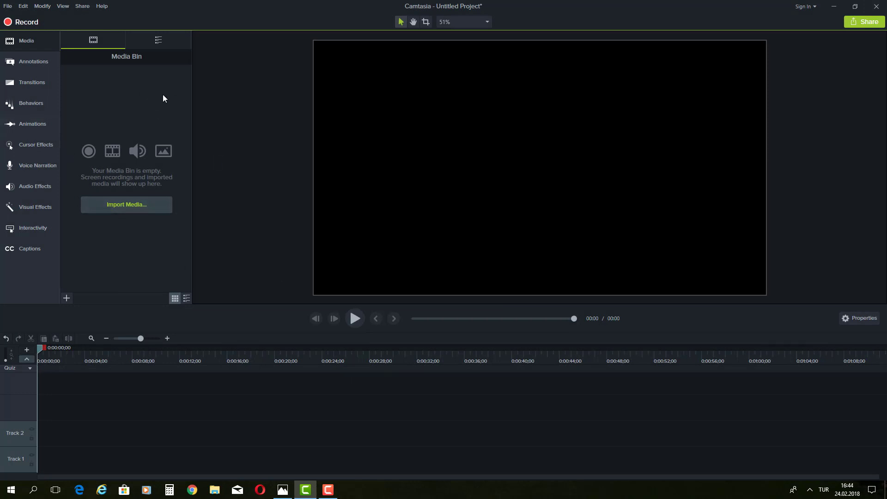
Step: Import 'Solar System & Planets- Lesson for kids.mp4' from the Desktop via File > Import > Media
click(128, 208)
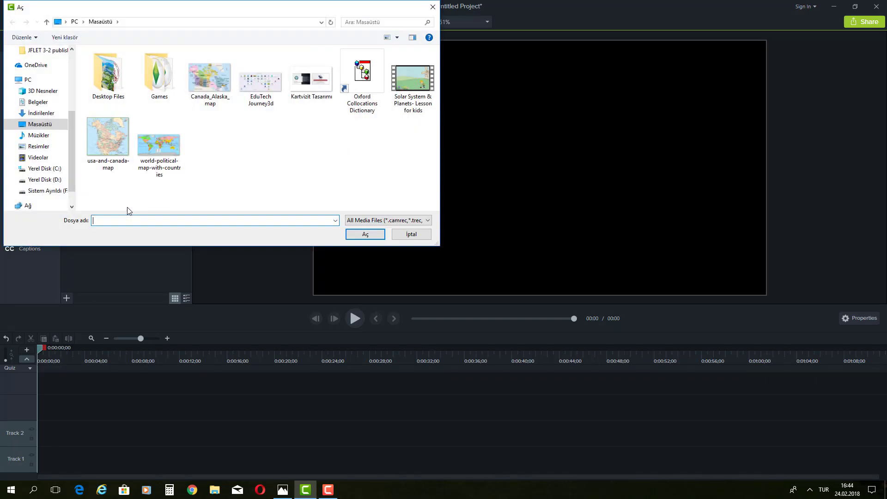
click(408, 234)
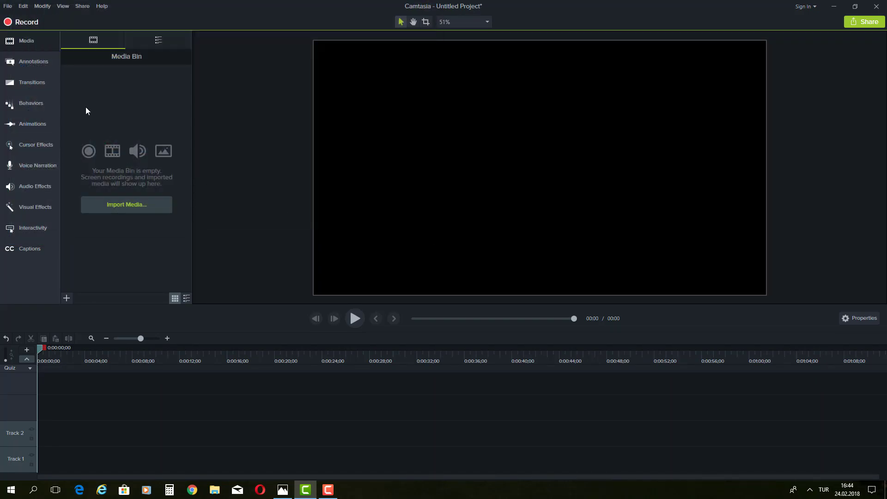
click(41, 6)
mouse_move(17, 6)
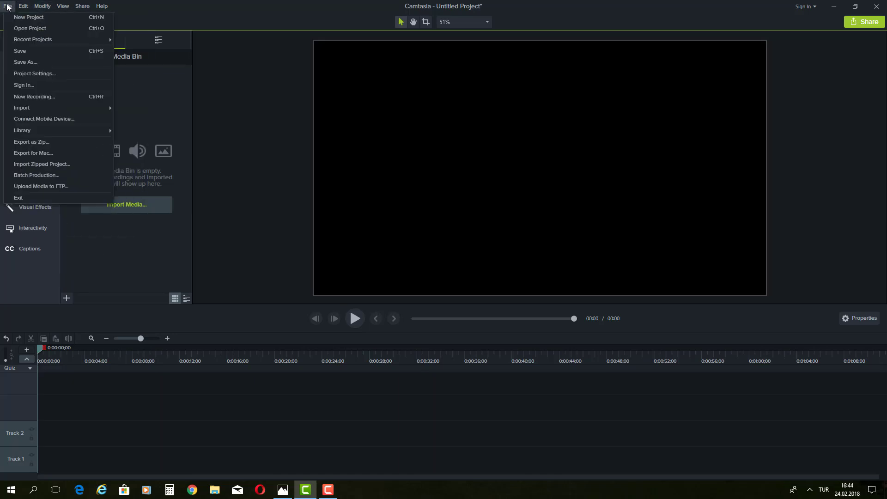
mouse_move(27, 110)
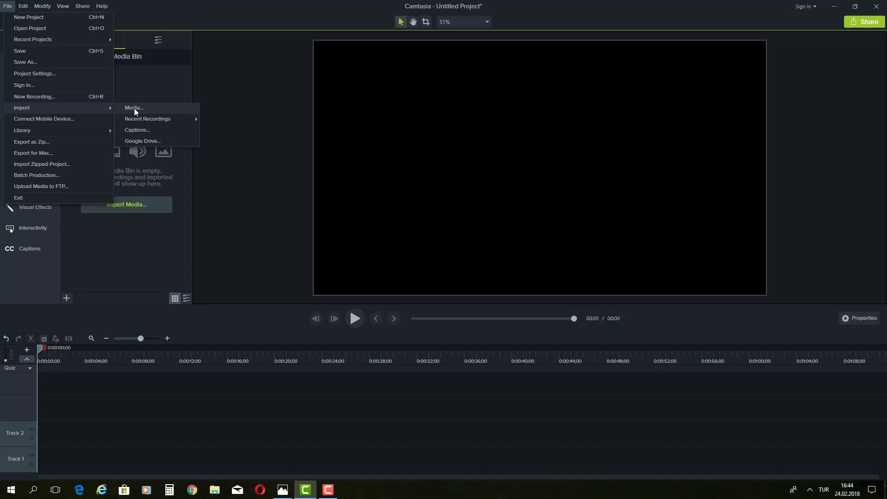
click(185, 90)
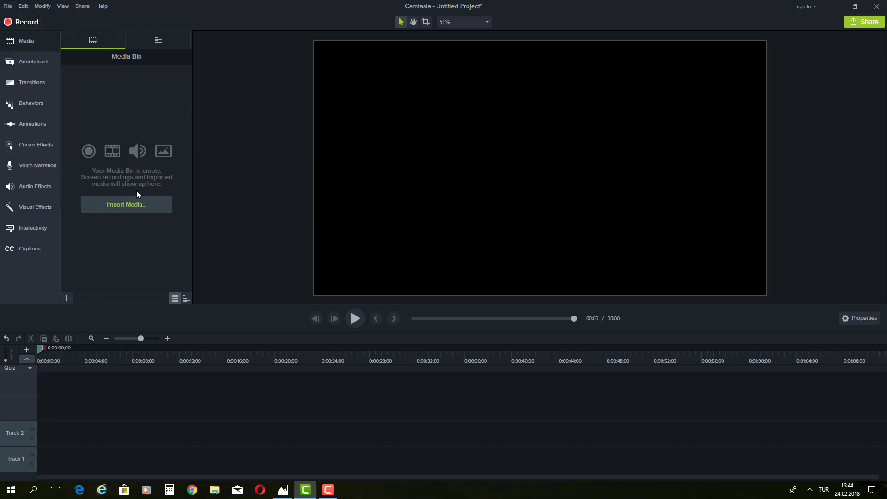
click(132, 207)
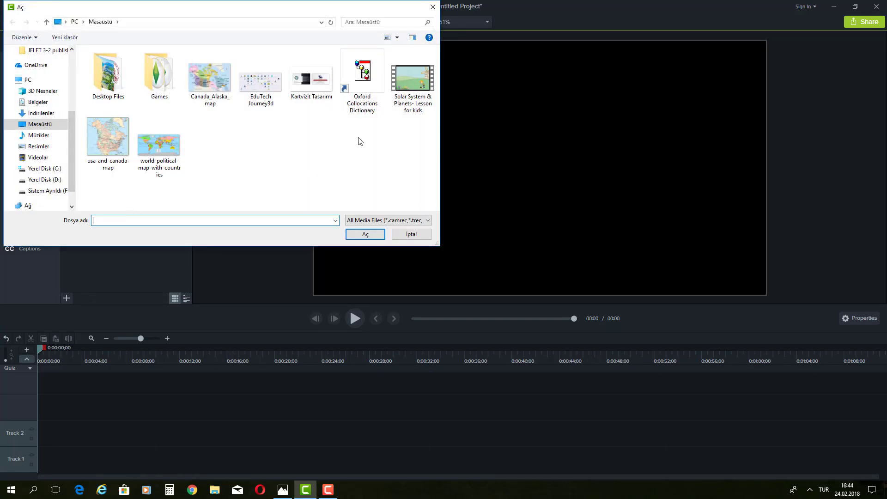
click(423, 81)
click(363, 234)
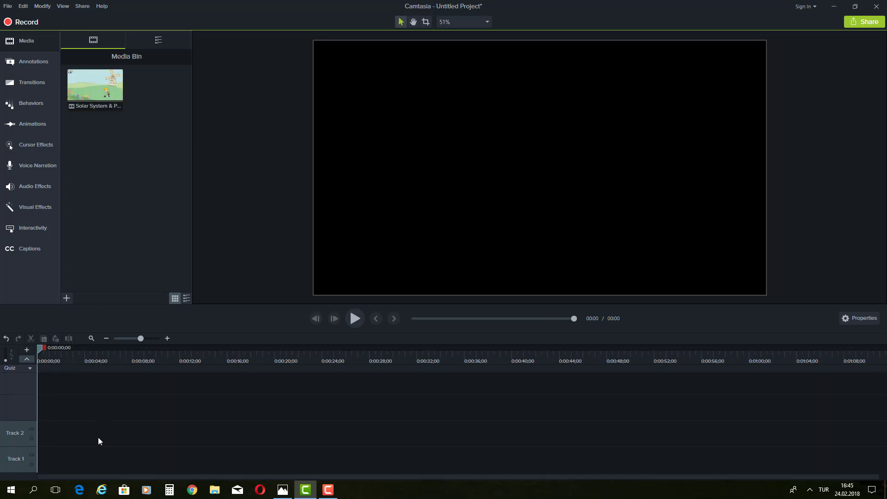
Step: Add the lesson clip from the media bin to Track 1 at the playhead
right_click(107, 92)
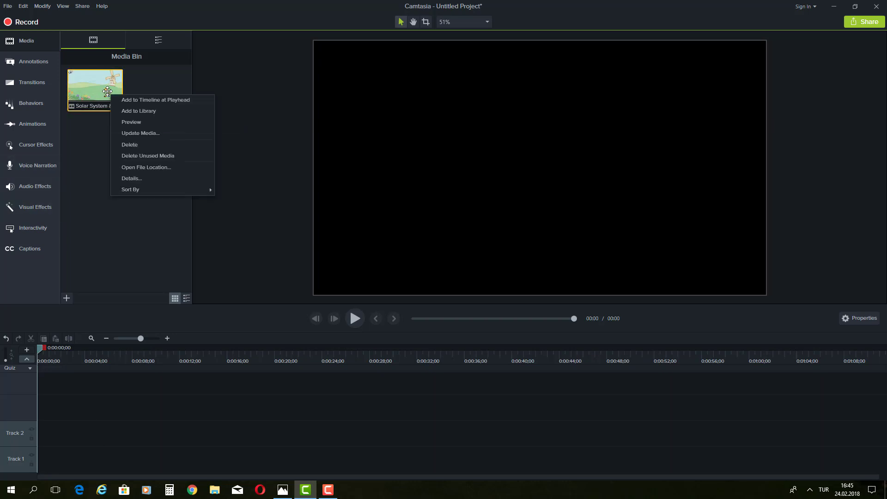
click(157, 101)
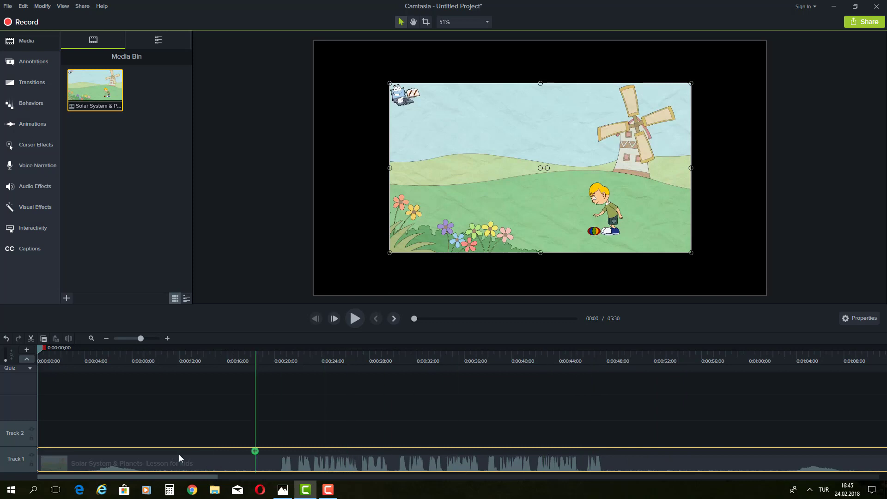
click(354, 319)
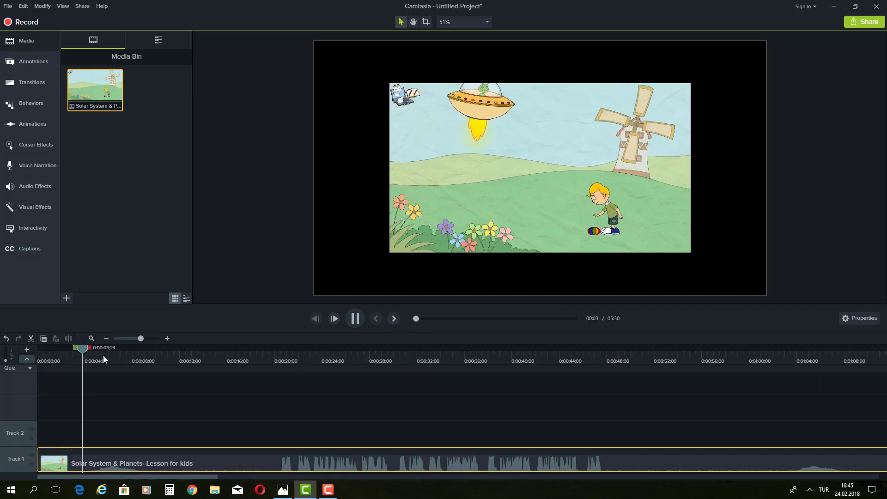
click(202, 353)
drag(236, 351, 0, 368)
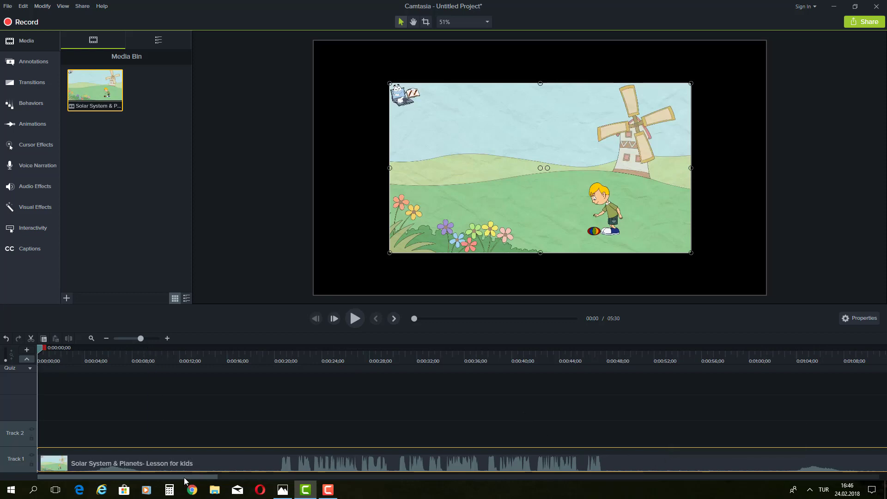
mouse_move(192, 480)
mouse_down()
mouse_move(523, 490)
mouse_move(871, 475)
mouse_move(192, 476)
mouse_up()
Step: Zoom the timeline out to fit the full 5:30 clip and play the preview
drag(140, 340, 133, 339)
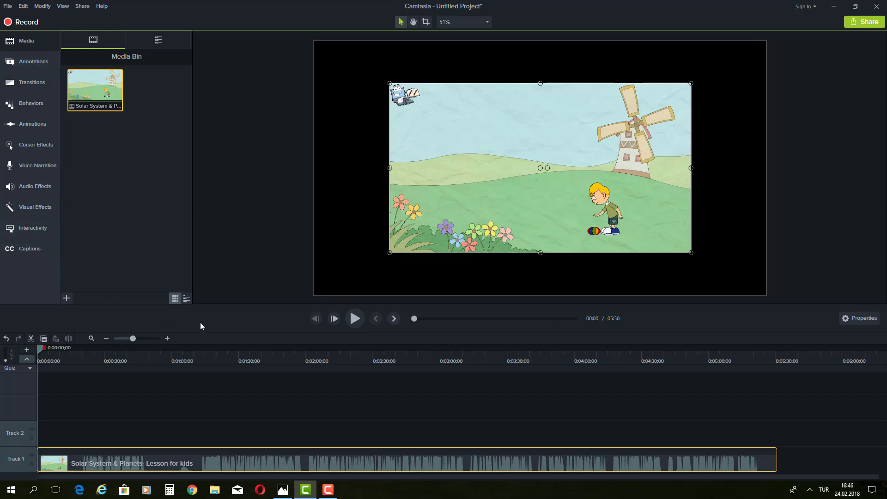
click(357, 321)
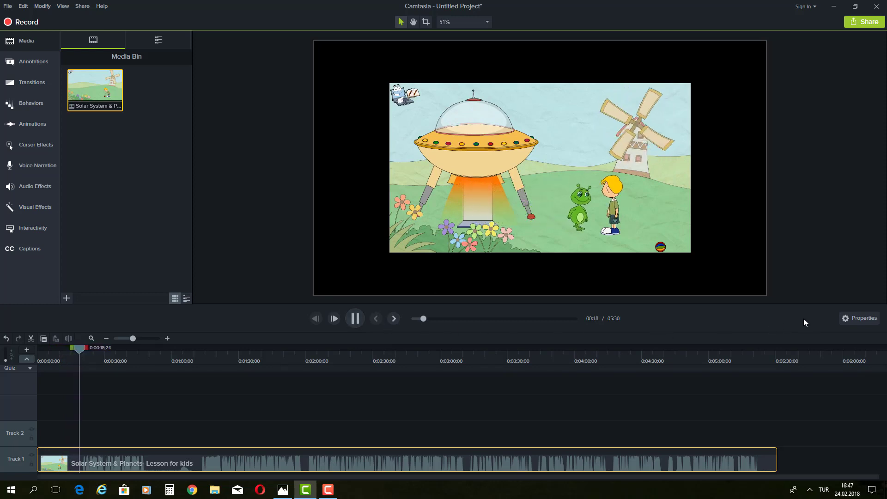
Step: Show the clip's properties and park the playhead at 0:00:20;19, where the alien meets the boy
click(855, 318)
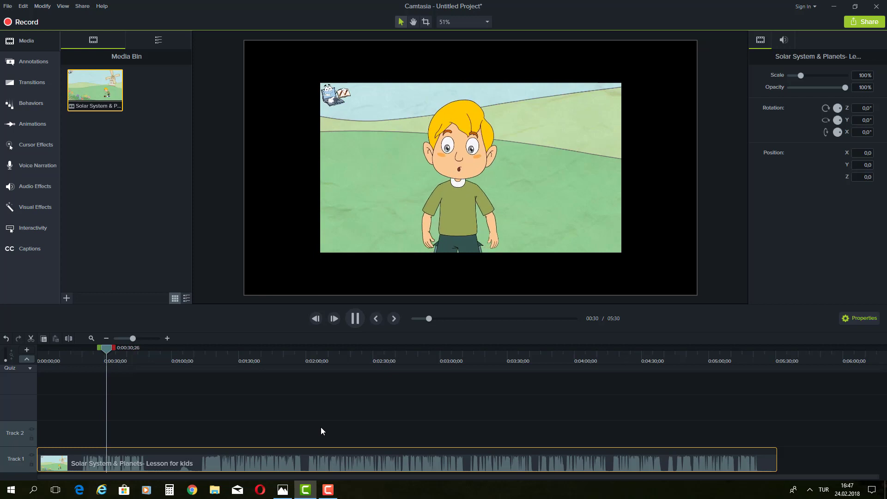
click(354, 318)
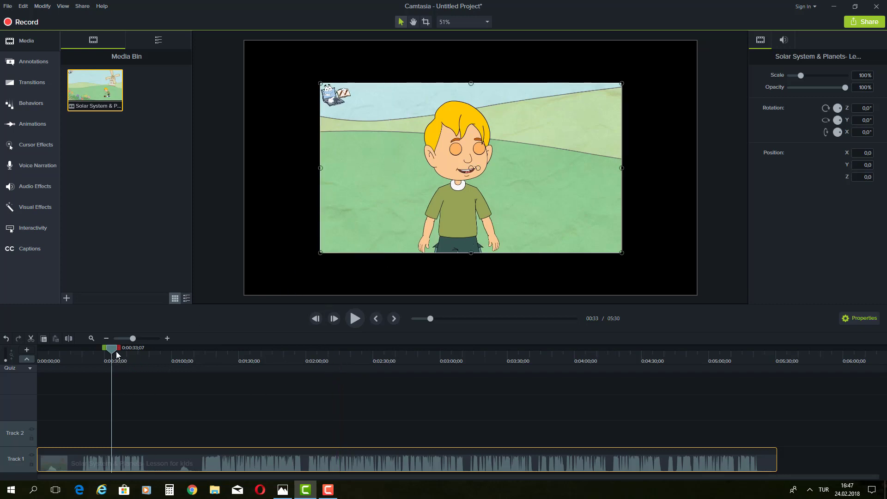
drag(114, 352, 81, 359)
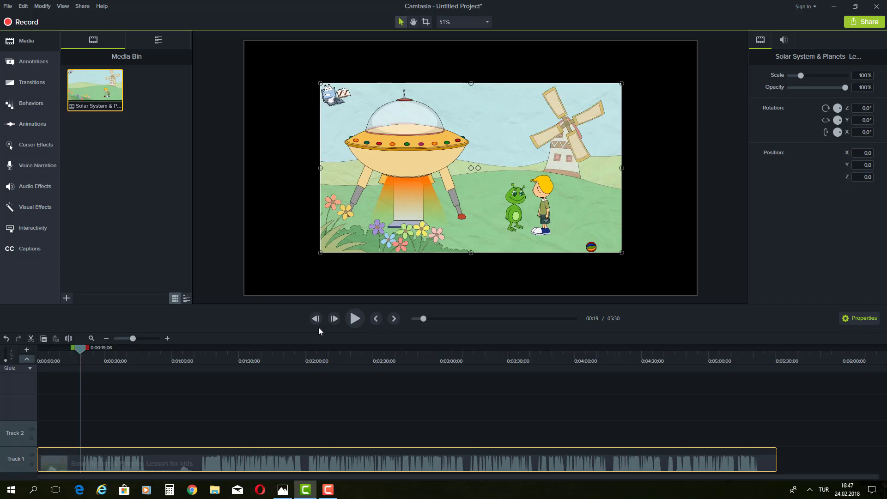
click(355, 319)
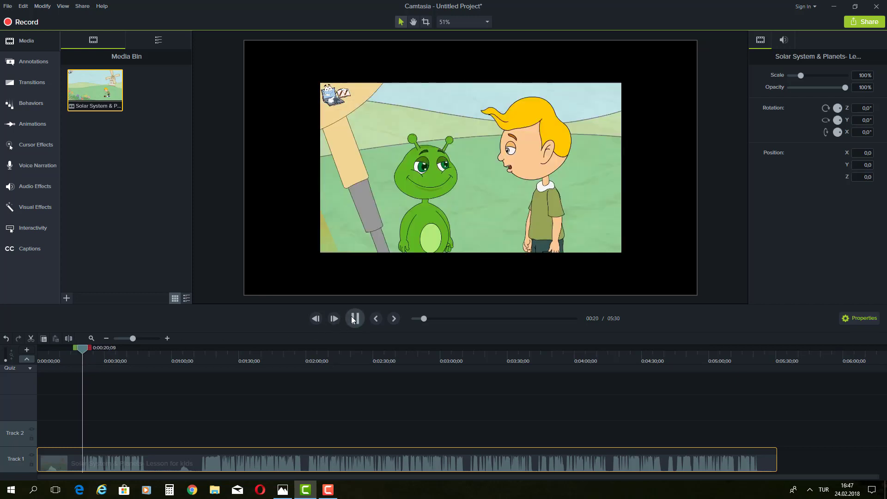
click(355, 318)
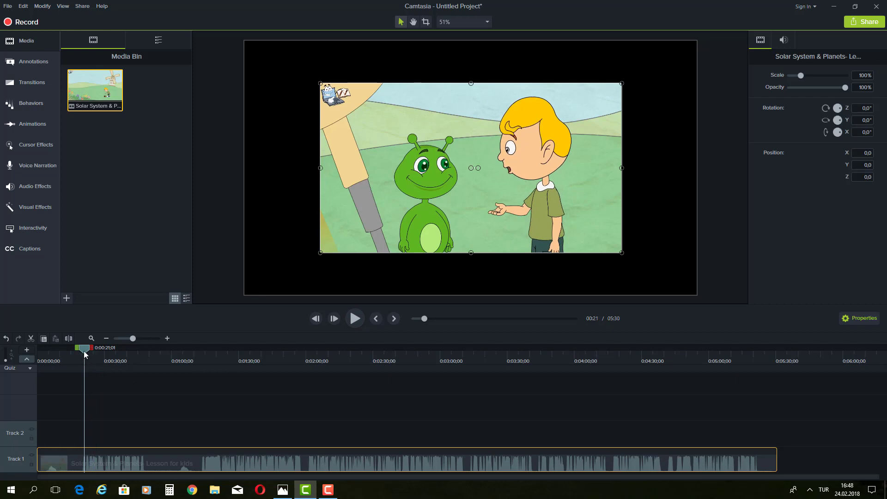
drag(84, 353, 84, 354)
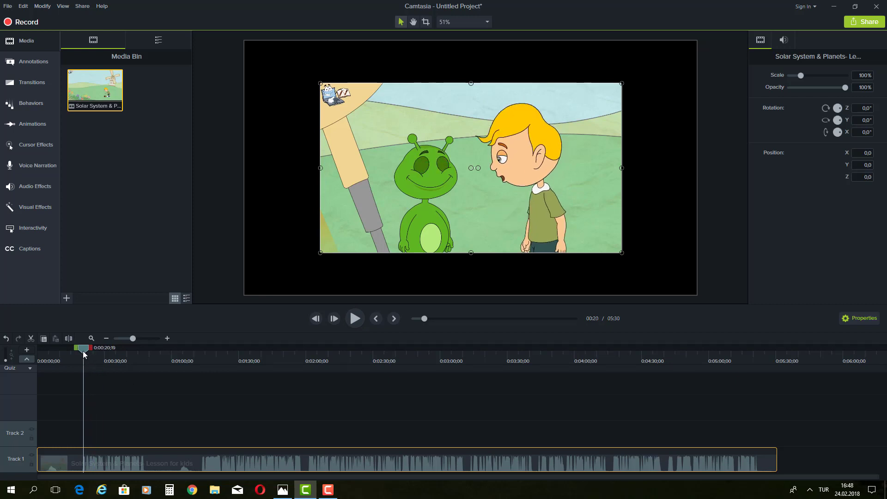
Step: Open the Callouts annotations and filter the list to show callouts of every style
click(31, 63)
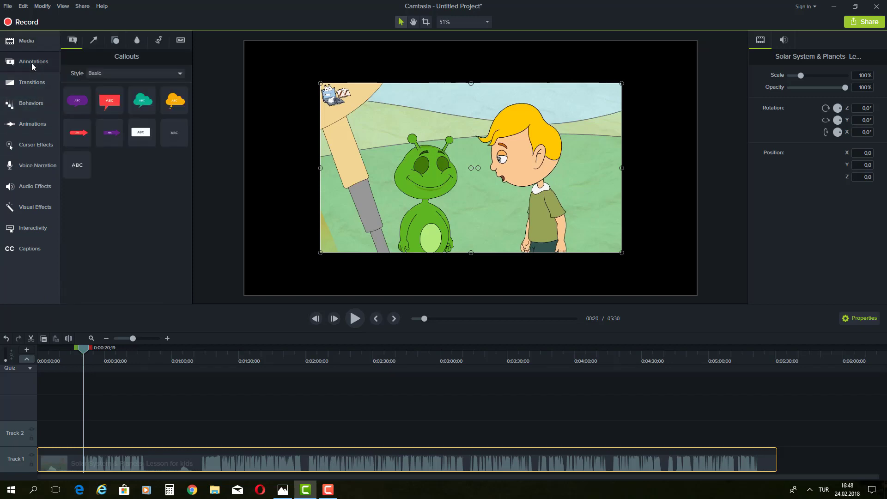
click(129, 74)
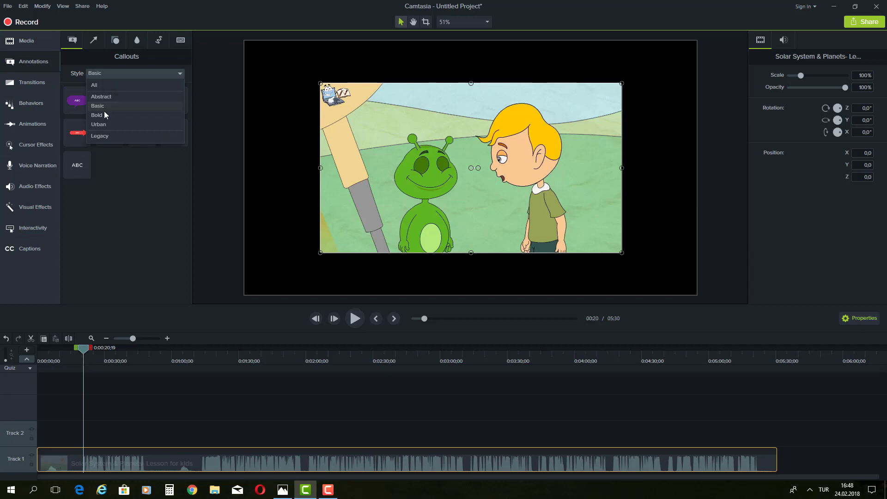
click(151, 77)
click(136, 74)
click(112, 84)
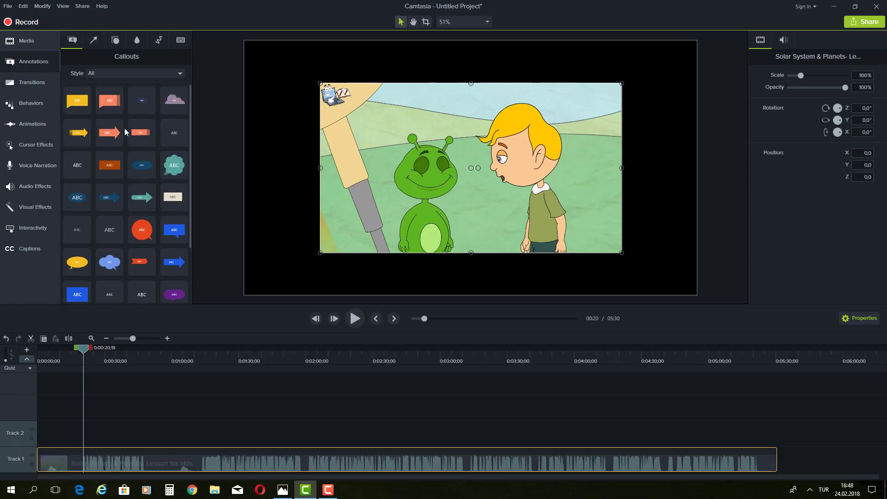
scroll(116, 199, down, 3)
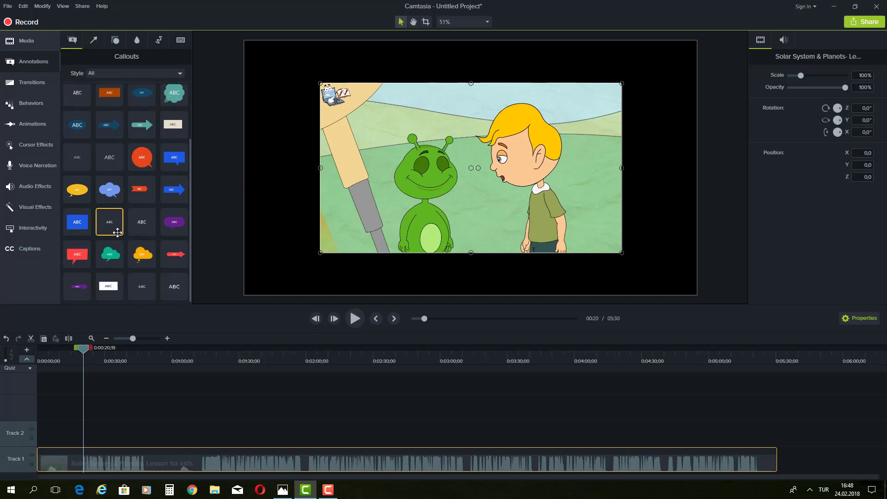
scroll(144, 222, up, 2)
scroll(162, 223, up, 1)
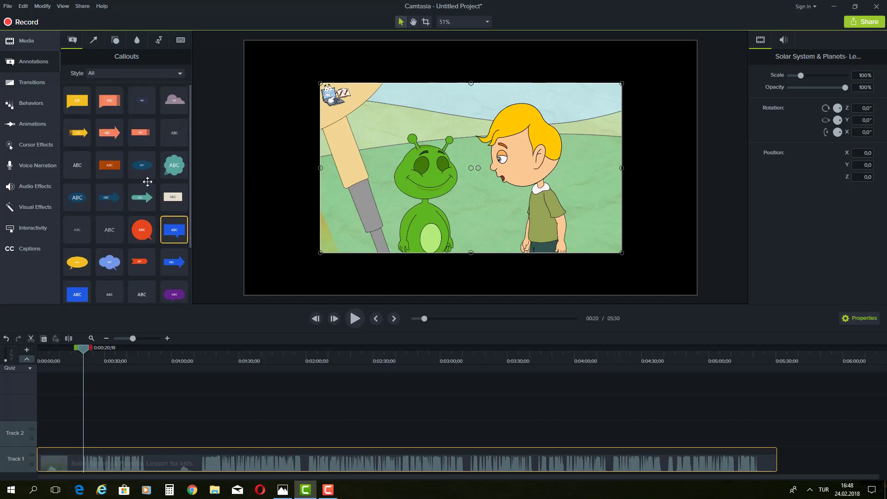
Step: Browse the Arrows & Lines, Shapes, Blur & Highlight, Sketch Motion and Keystroke annotations
click(95, 41)
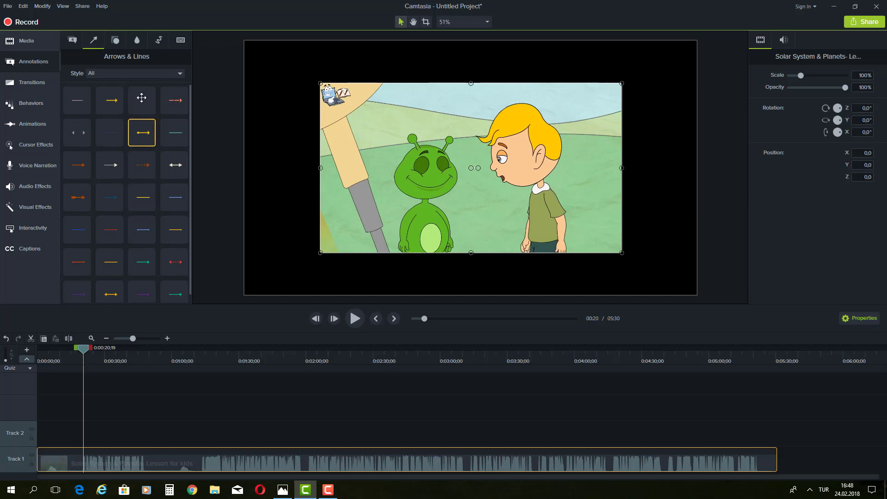
click(116, 41)
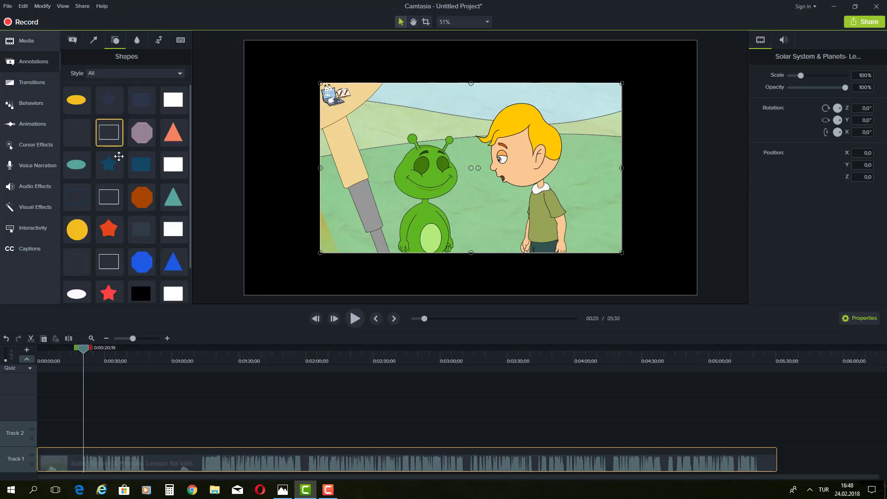
scroll(115, 160, down, 1)
scroll(122, 134, up, 1)
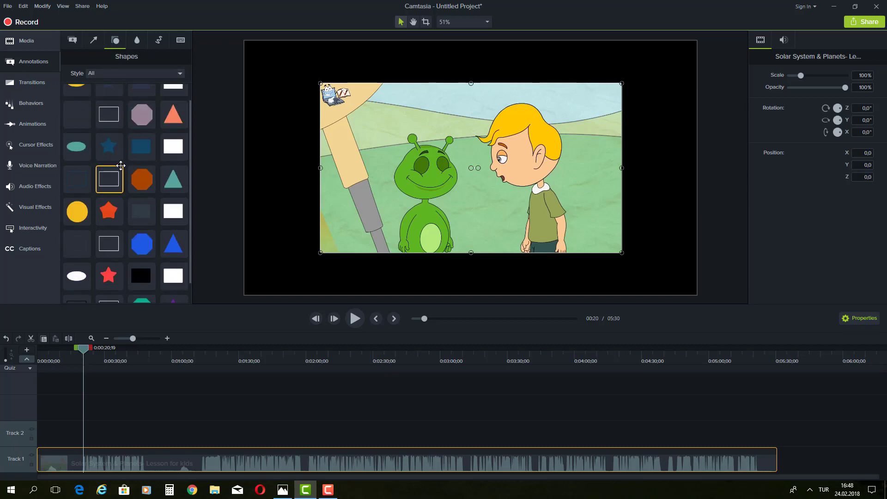
click(138, 38)
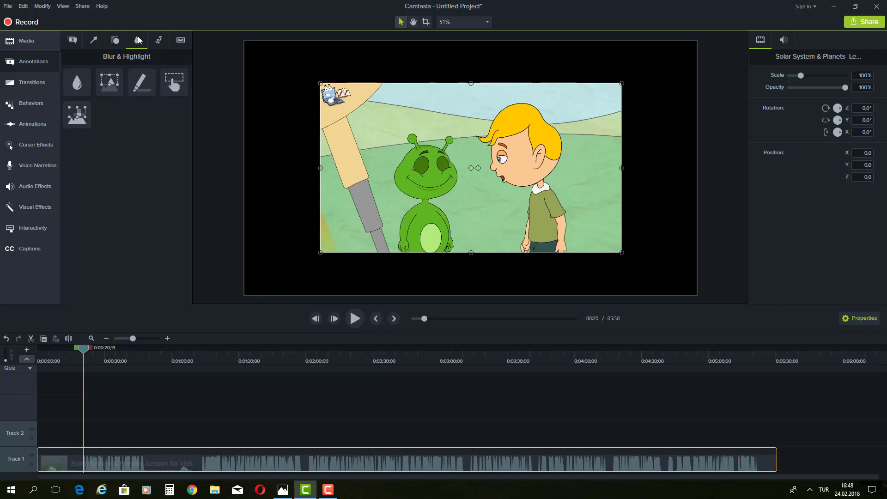
click(159, 42)
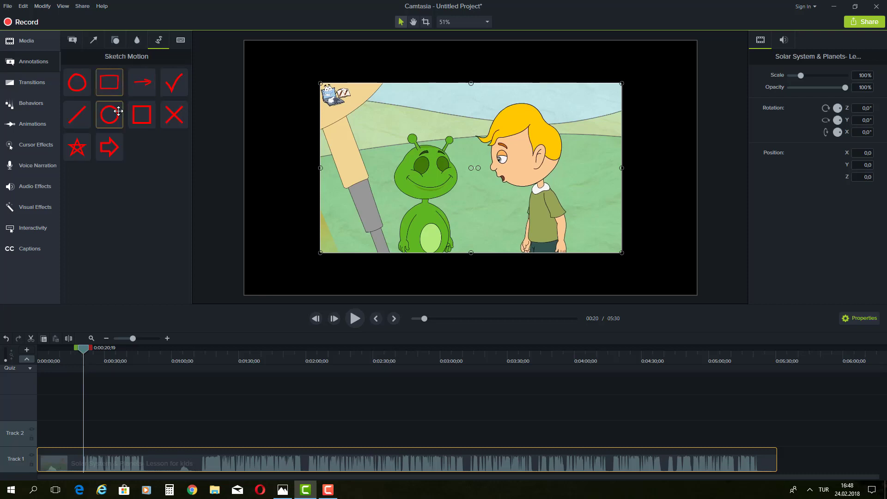
click(180, 42)
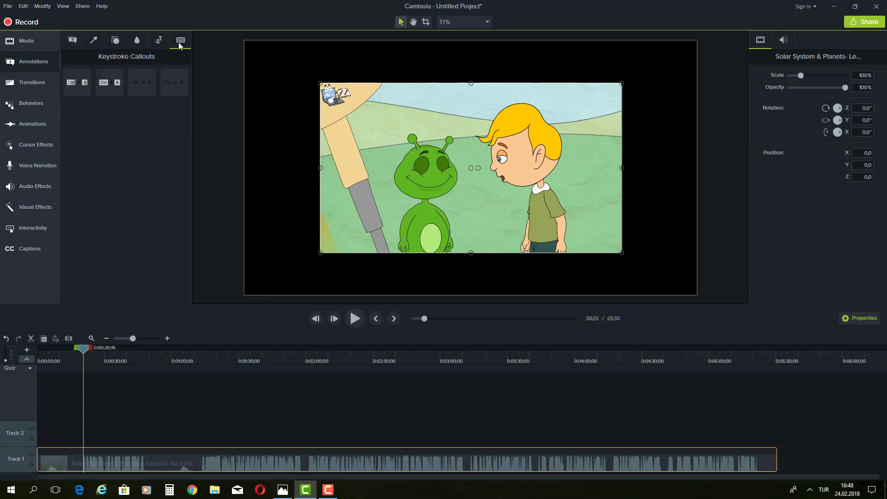
Step: Return to the Callouts gallery and scroll through its styles
click(77, 42)
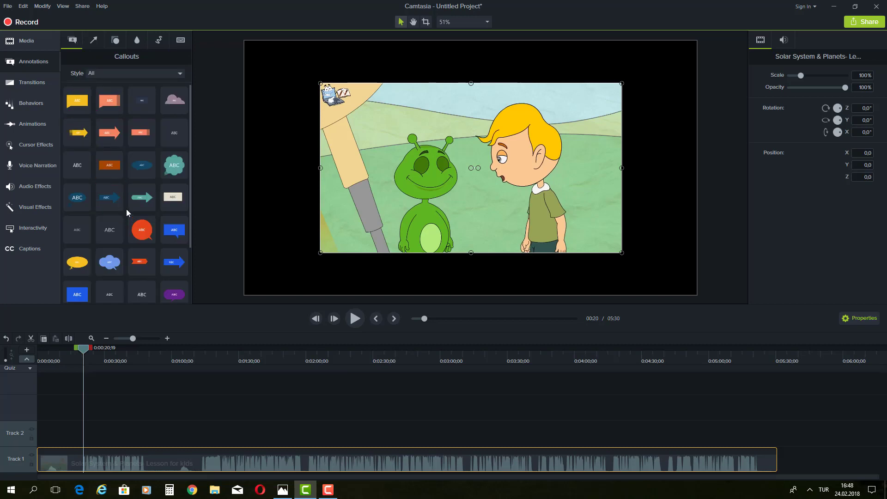
scroll(140, 184, down, 1)
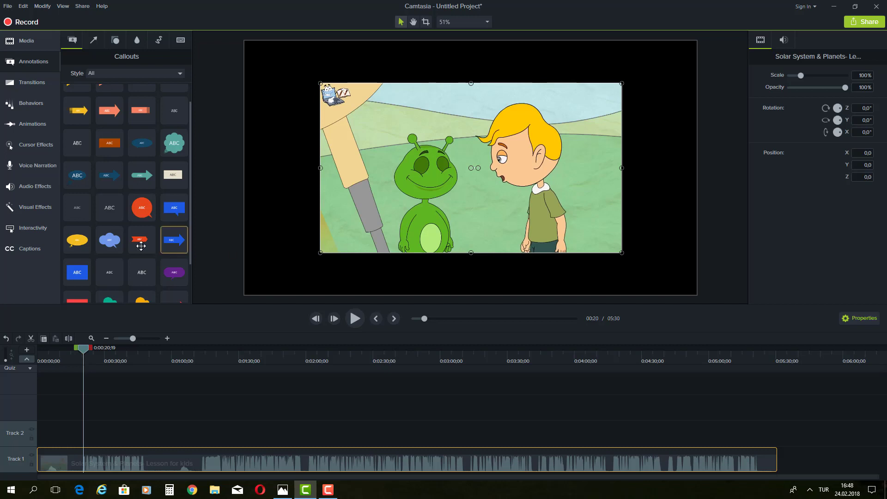
scroll(113, 210, down, 2)
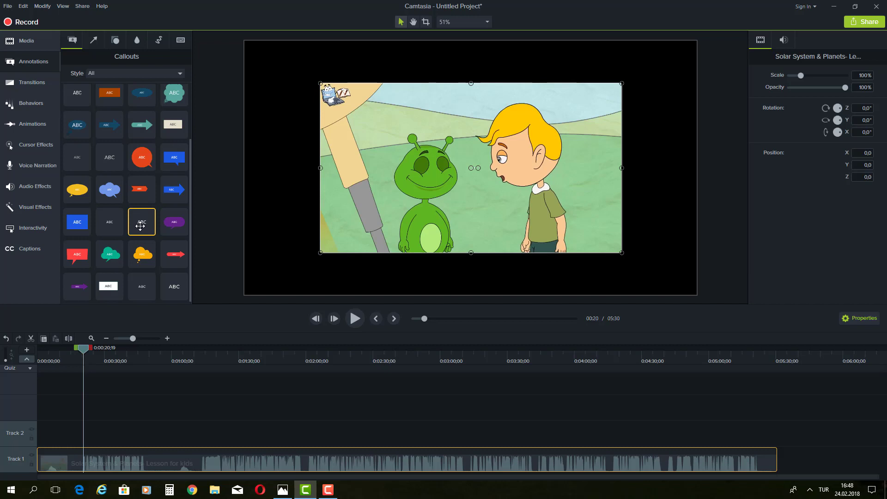
Step: Drop a plain ABC text callout on Track 2 at 0:00:20, move it near the bottom, and shrink its box
drag(140, 226, 85, 428)
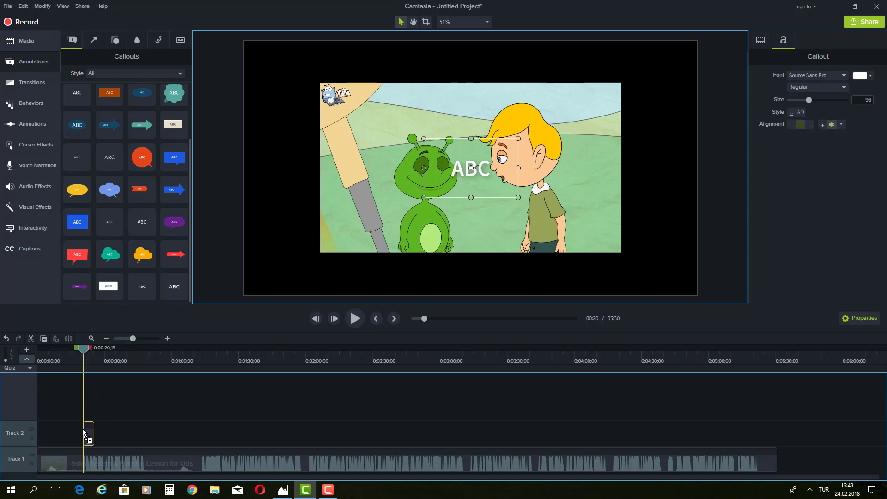
drag(82, 428, 180, 435)
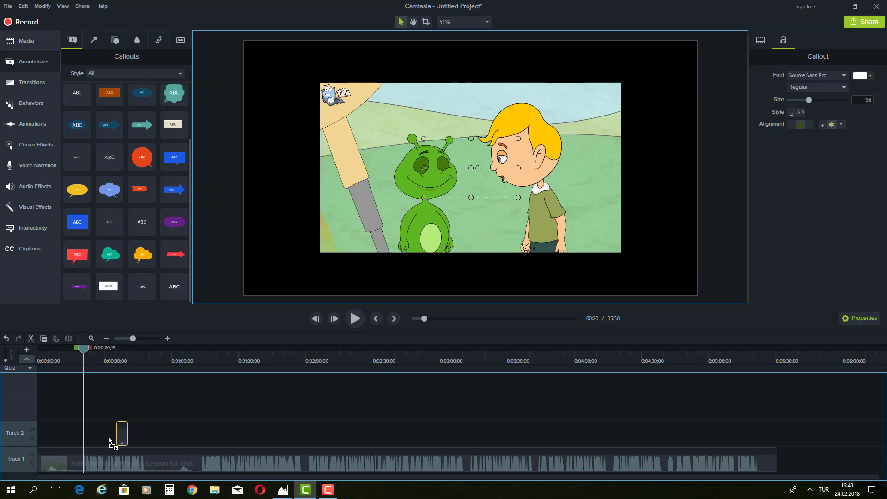
drag(89, 441, 86, 442)
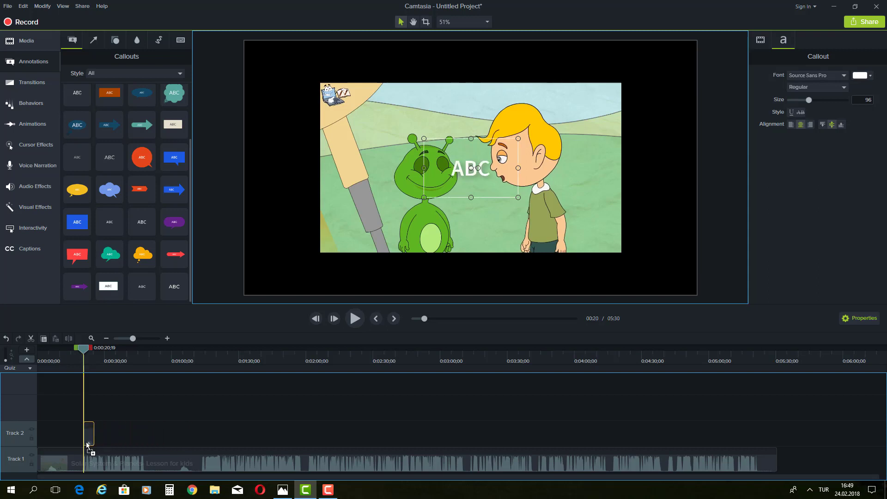
mouse_move(86, 441)
mouse_down()
mouse_move(286, 435)
mouse_move(285, 362)
mouse_move(312, 373)
mouse_move(317, 360)
mouse_move(315, 439)
mouse_move(87, 441)
mouse_up()
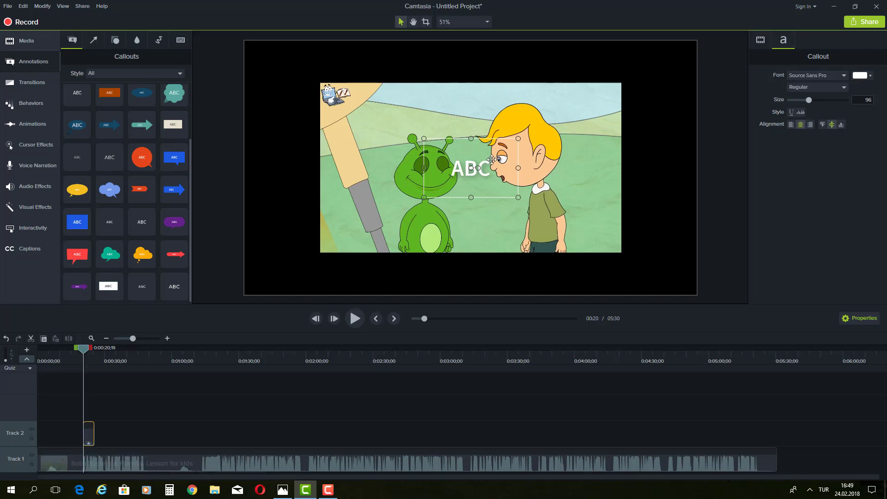
drag(477, 151, 485, 207)
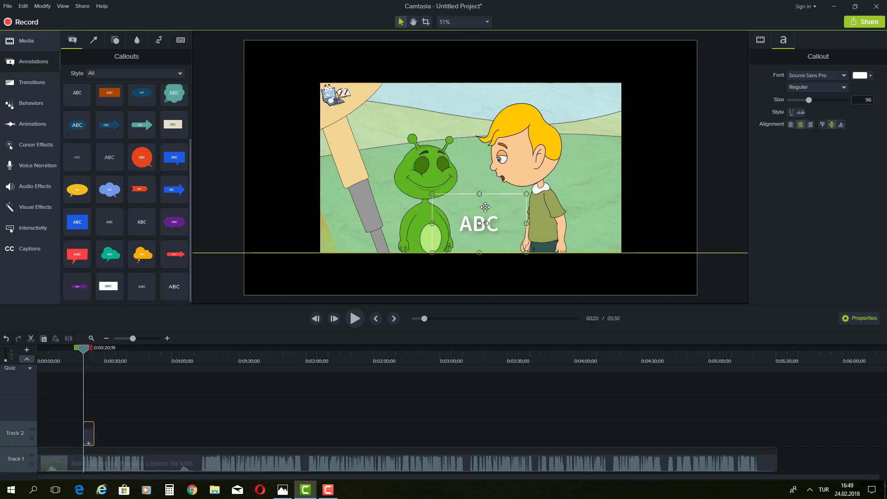
drag(432, 194, 425, 234)
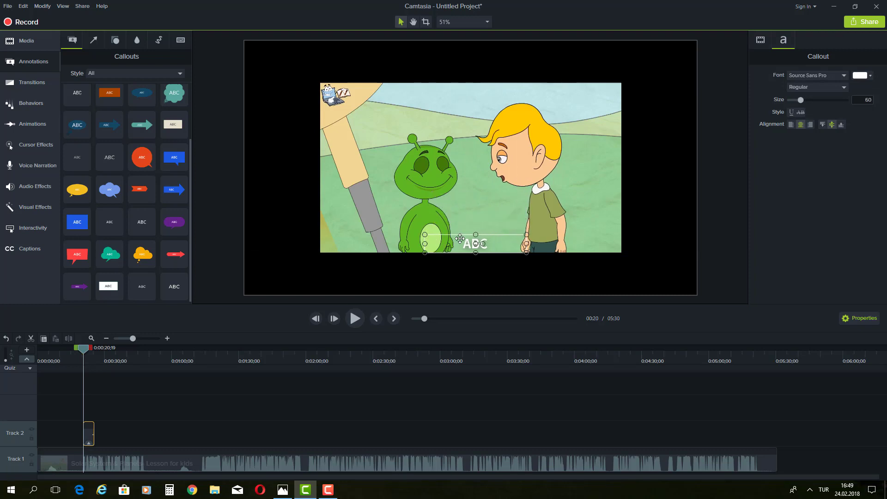
Step: Replace the callout text with 'Who are you?' and select it
double_click(469, 245)
text(Who are you?)
drag(515, 245, 436, 249)
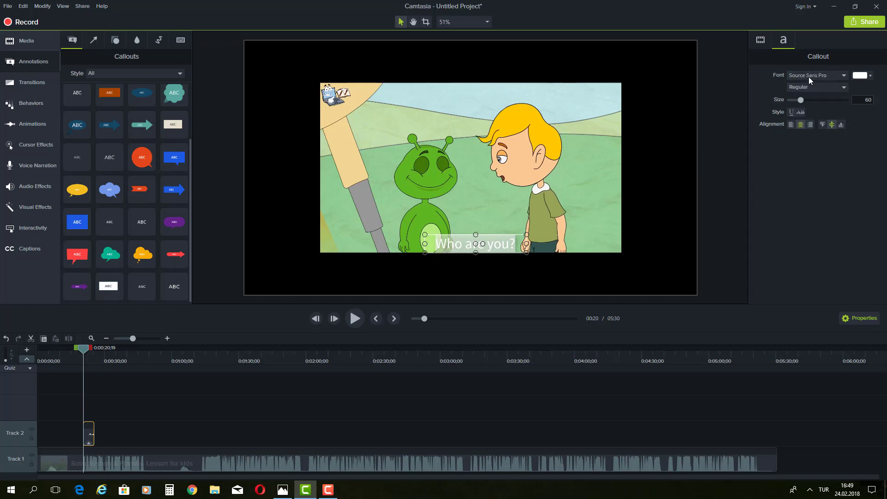
Step: Set the callout font to Book Antiqua with the Bold style
click(833, 76)
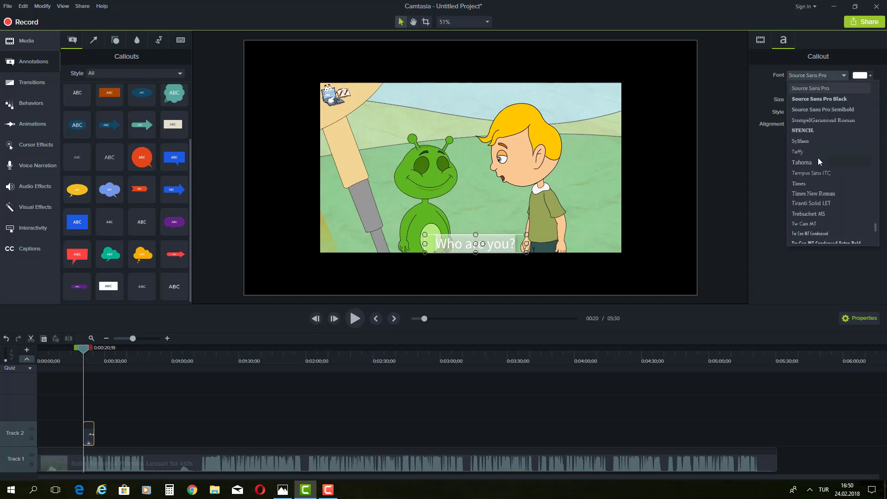
scroll(818, 157, up, 10)
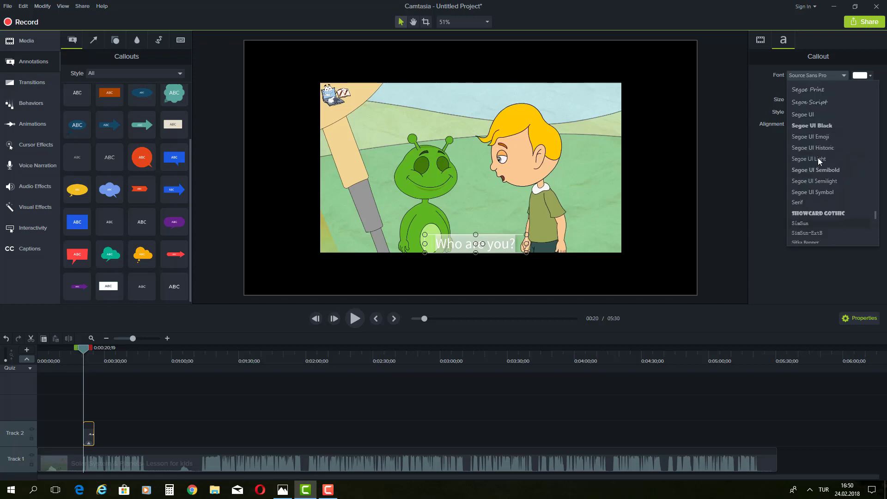
scroll(818, 158, up, 15)
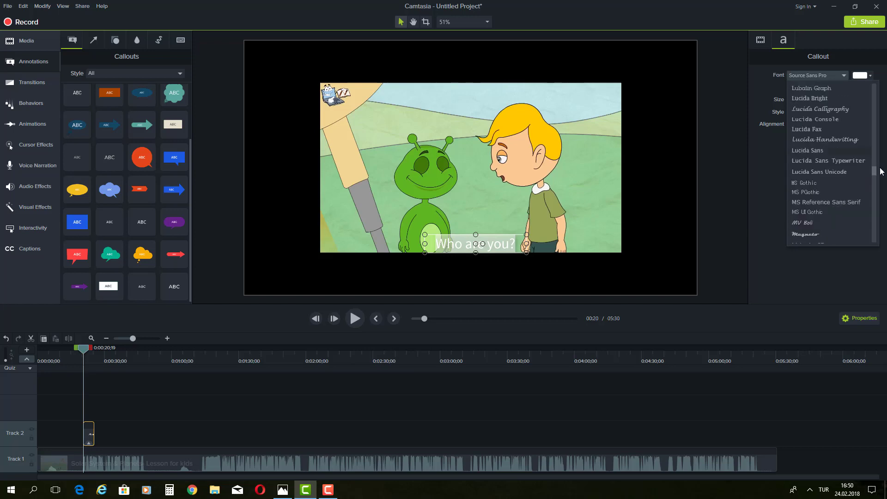
drag(874, 175, 880, 102)
scroll(834, 128, down, 5)
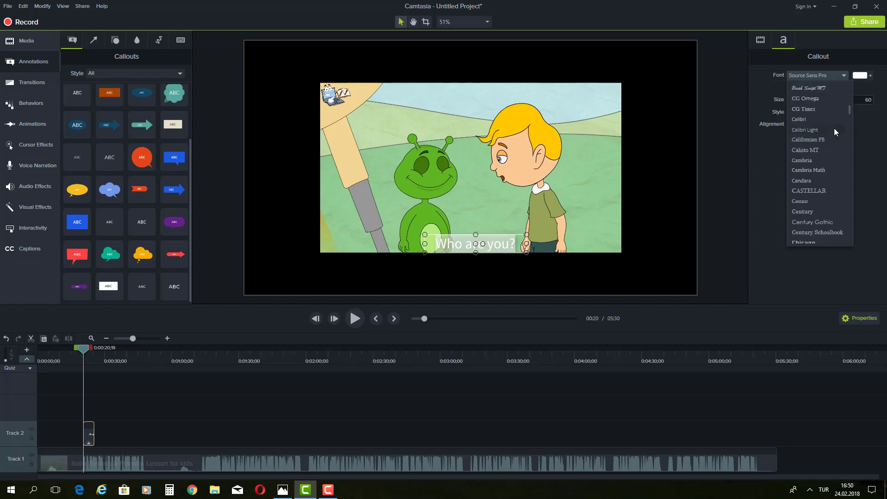
scroll(833, 129, up, 2)
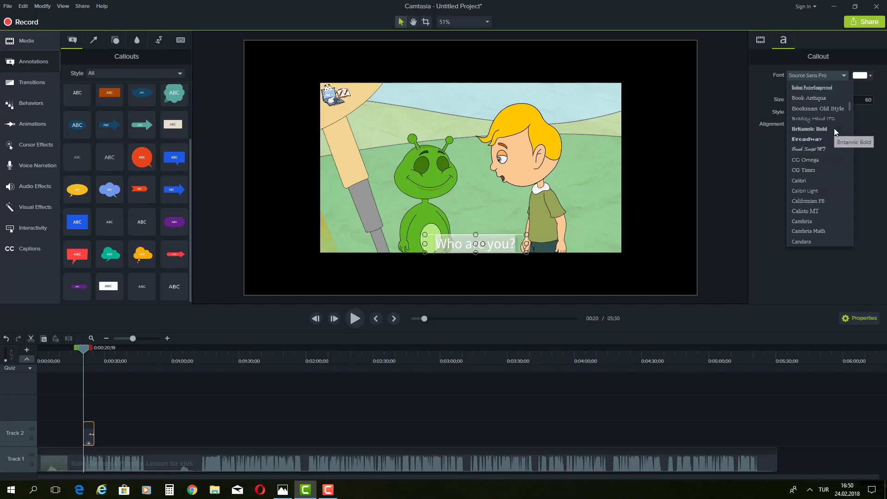
click(816, 97)
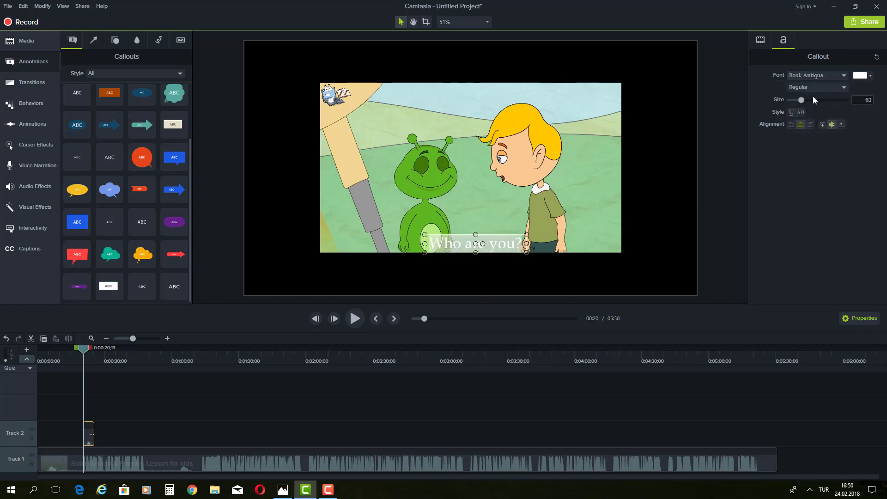
click(835, 87)
click(796, 117)
Step: Colour the 'Who are you?' text orange, nudge it along the bottom, and shrink it to size 45
click(860, 75)
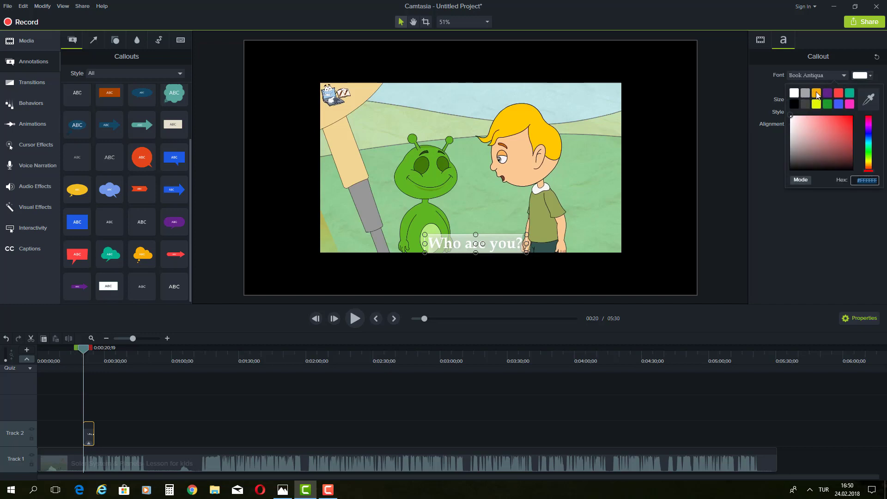
click(816, 93)
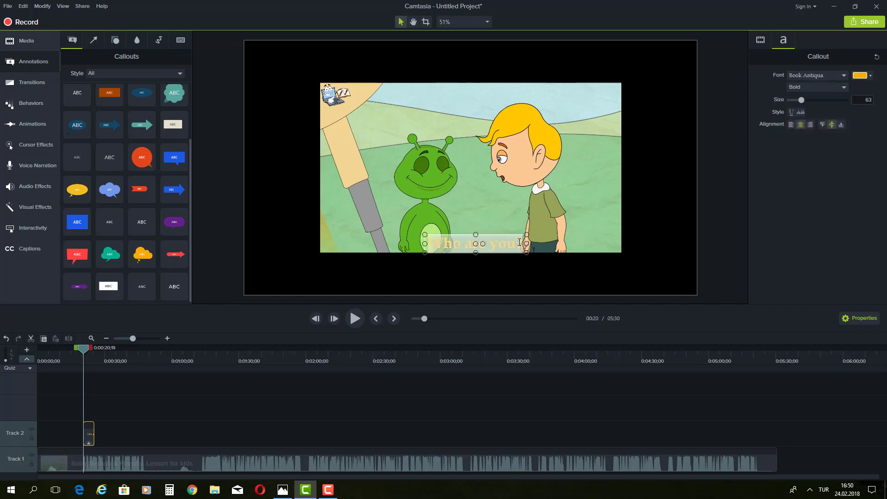
text(?)
click(542, 244)
click(525, 242)
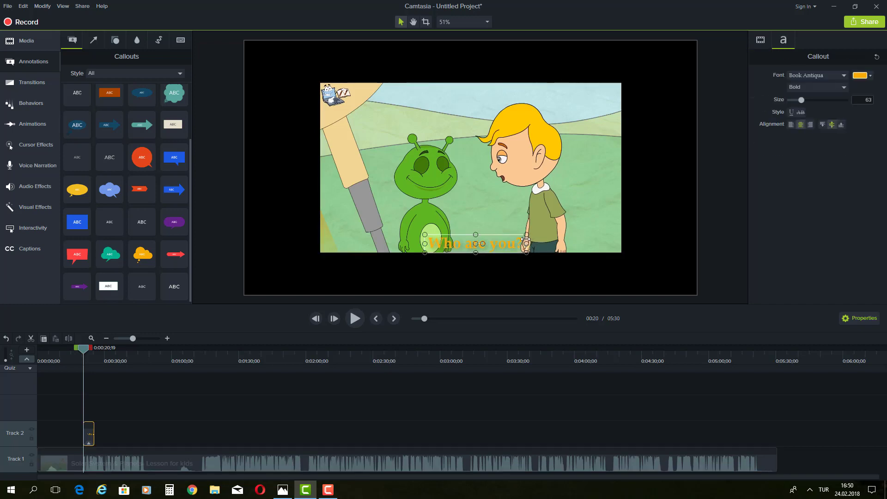
mouse_move(525, 240)
mouse_down()
mouse_move(494, 168)
mouse_move(489, 113)
mouse_move(500, 92)
mouse_move(502, 200)
mouse_move(519, 243)
mouse_move(537, 240)
mouse_up()
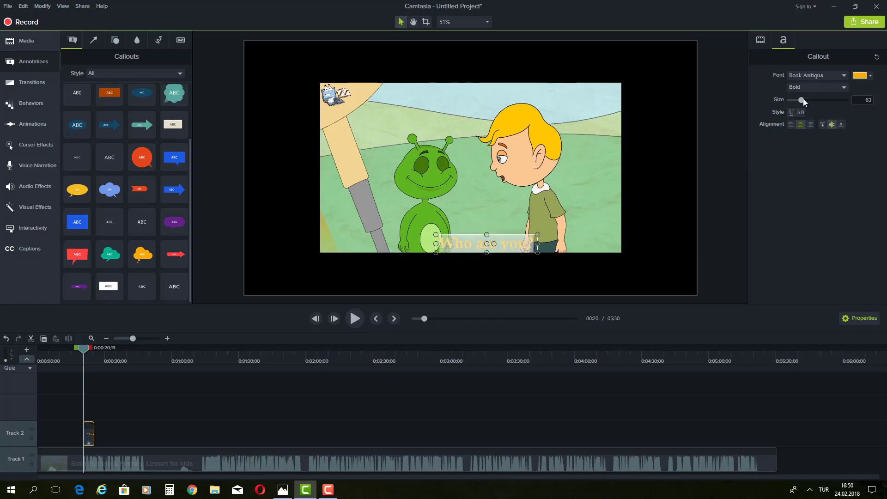
drag(802, 98, 798, 98)
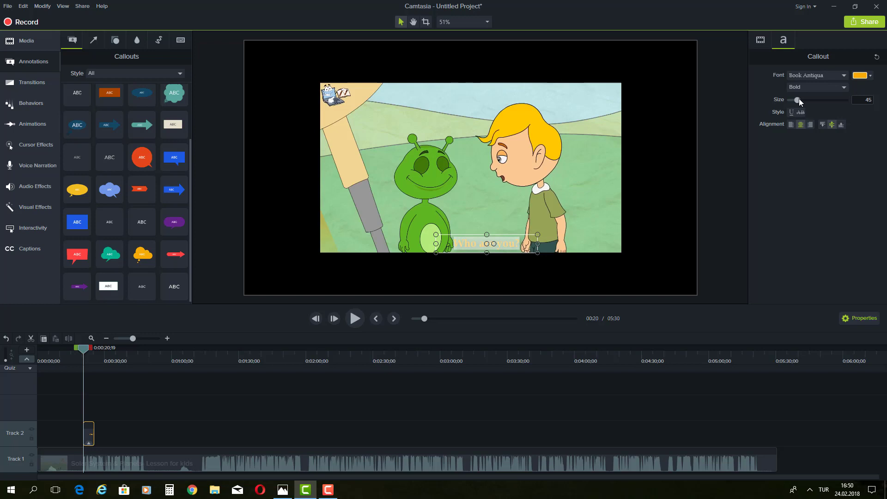
Step: Hide the properties panel and fine-tune the 'Who are you?' callout's position along the bottom
click(860, 318)
click(726, 240)
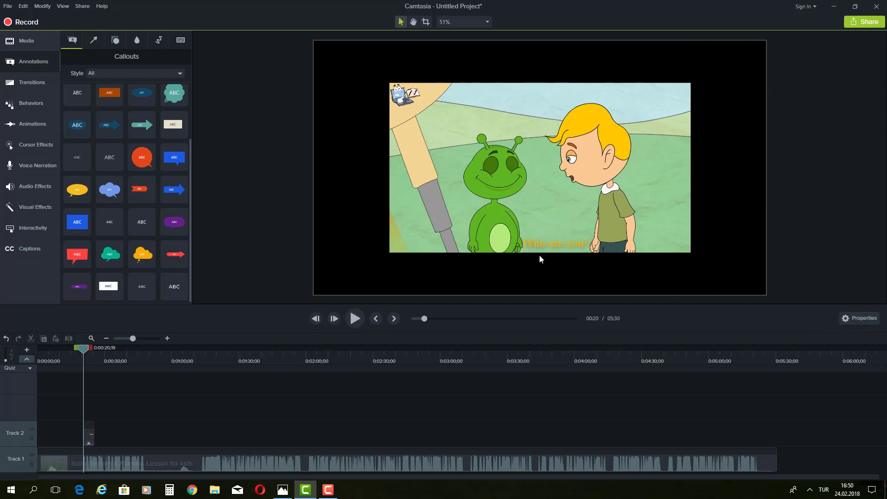
click(558, 244)
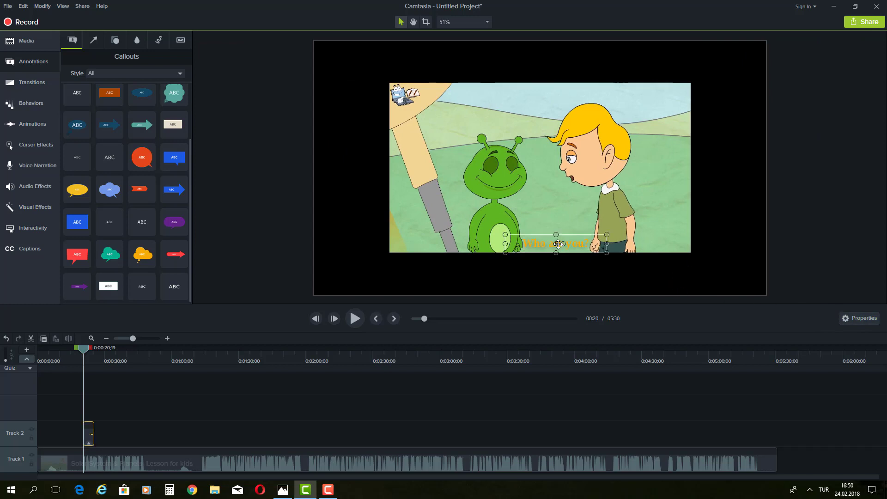
drag(559, 243, 560, 244)
click(676, 240)
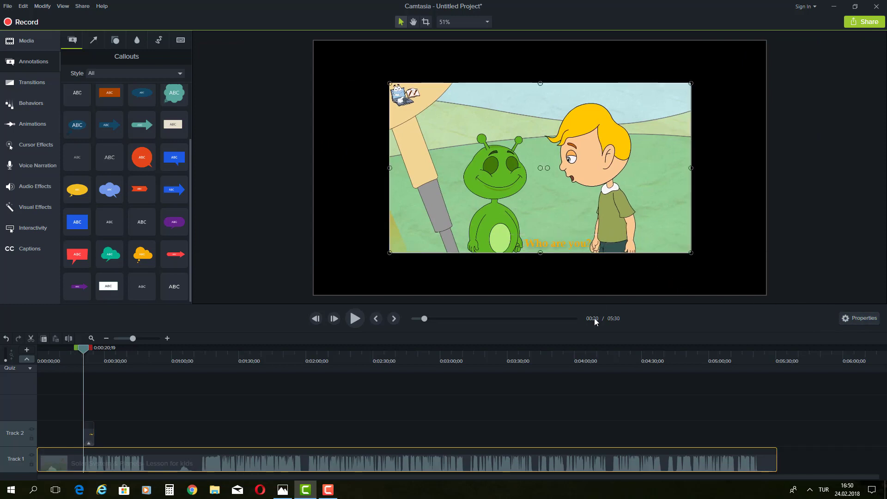
click(556, 244)
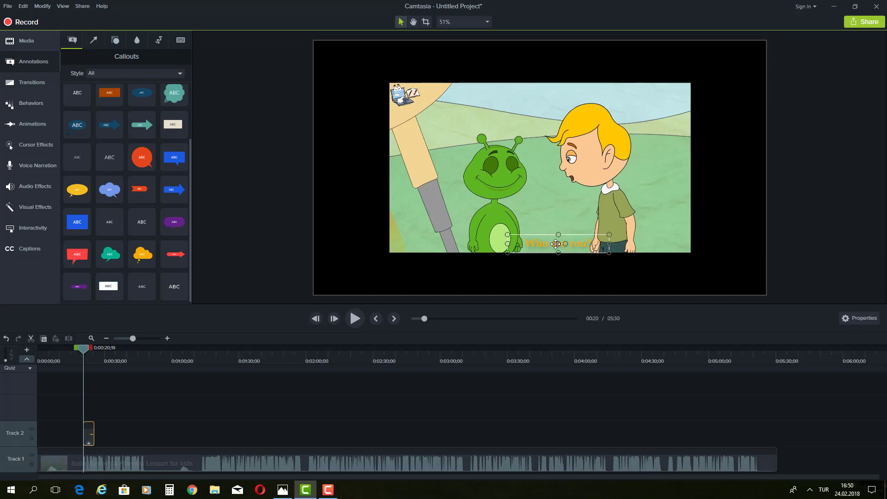
click(555, 244)
click(678, 215)
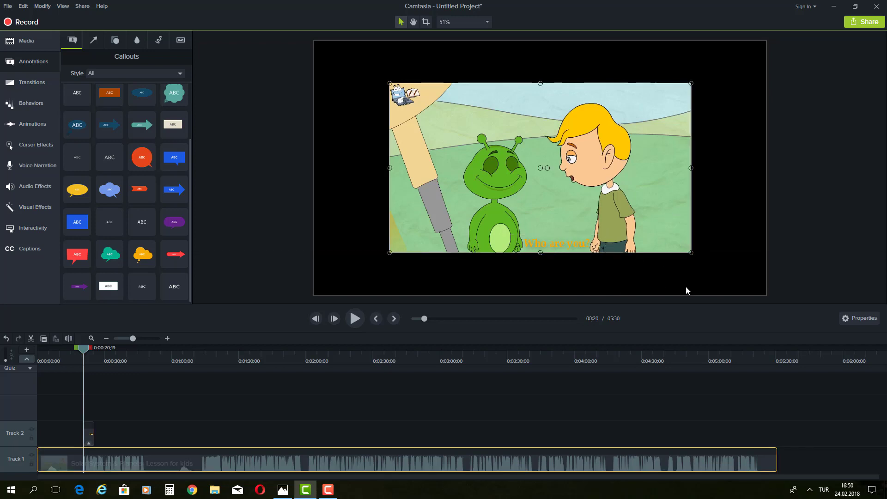
Step: Reopen Properties, check the callout's font settings, then select the lesson video clip
click(859, 318)
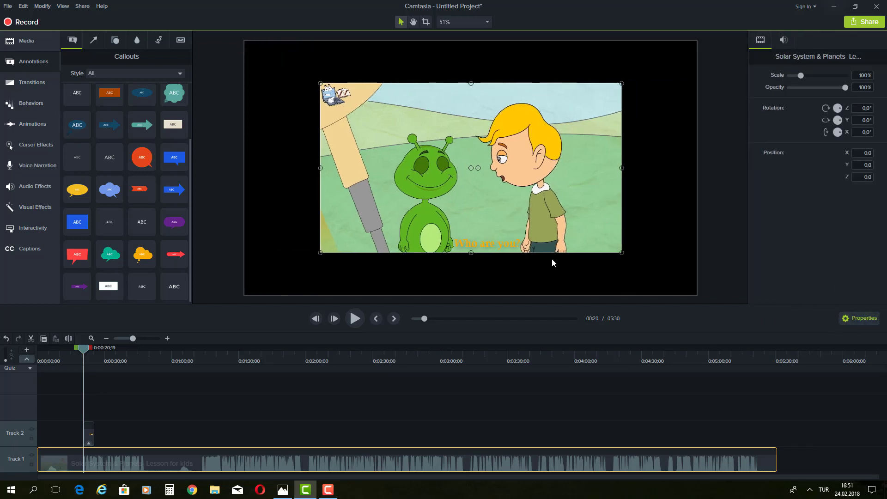
click(509, 249)
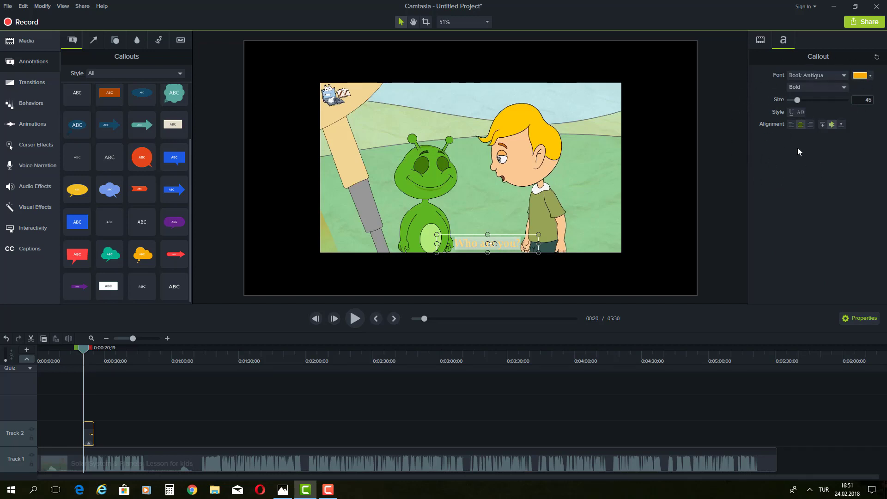
click(591, 196)
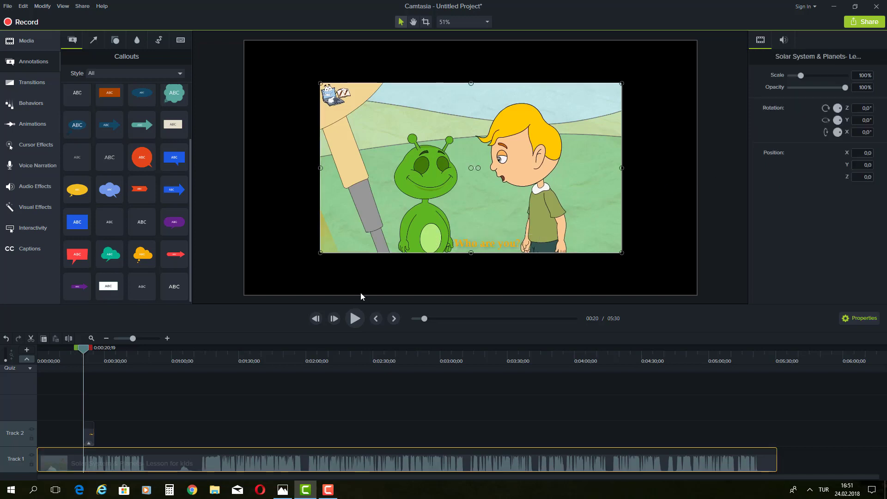
drag(84, 352, 80, 353)
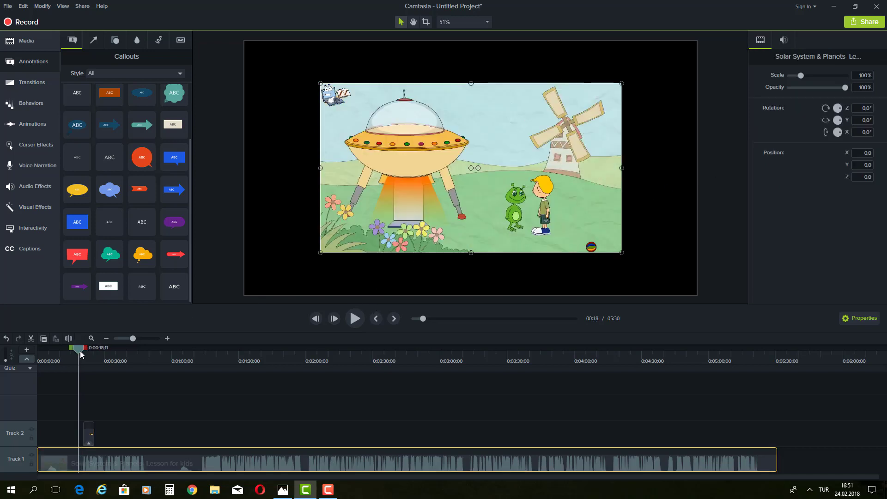
click(351, 322)
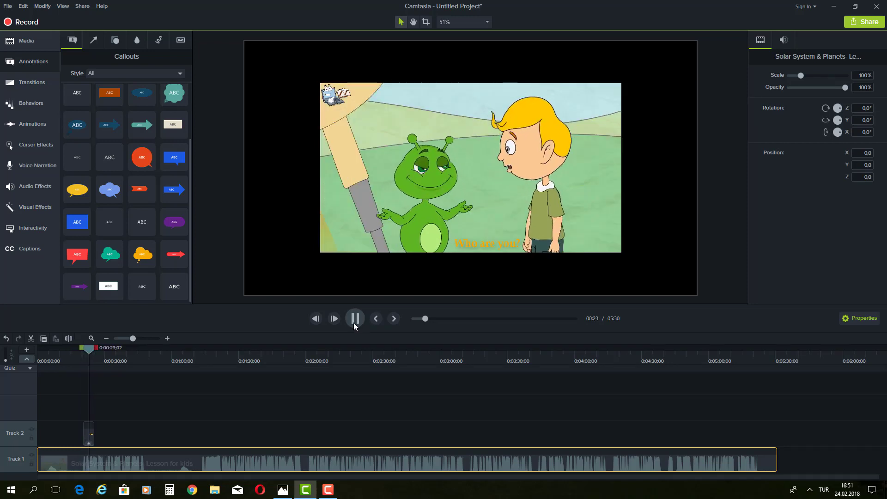
click(354, 321)
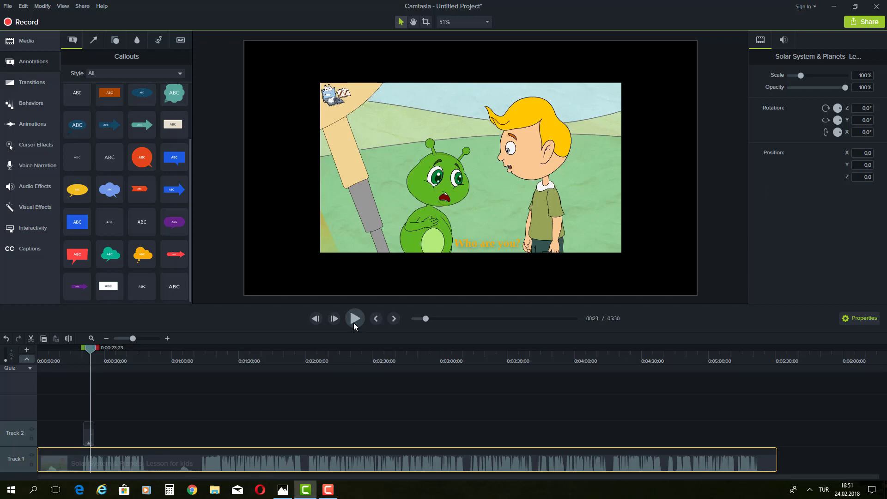
click(516, 211)
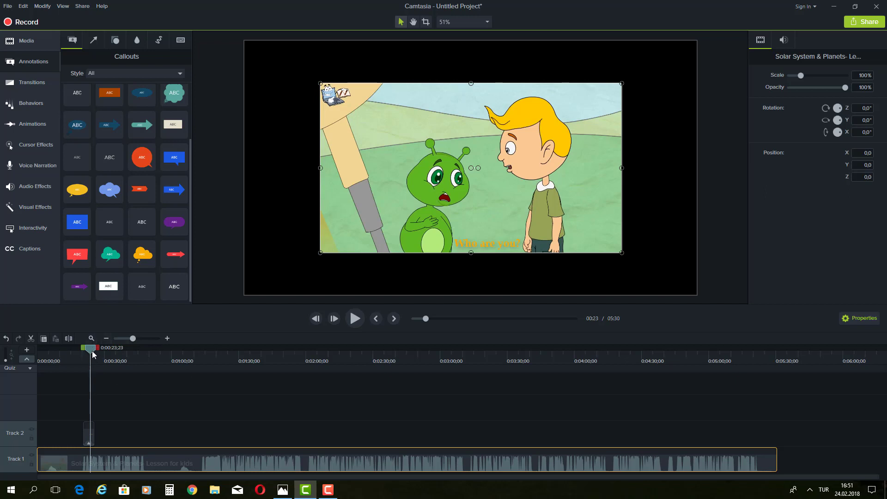
drag(93, 354, 88, 354)
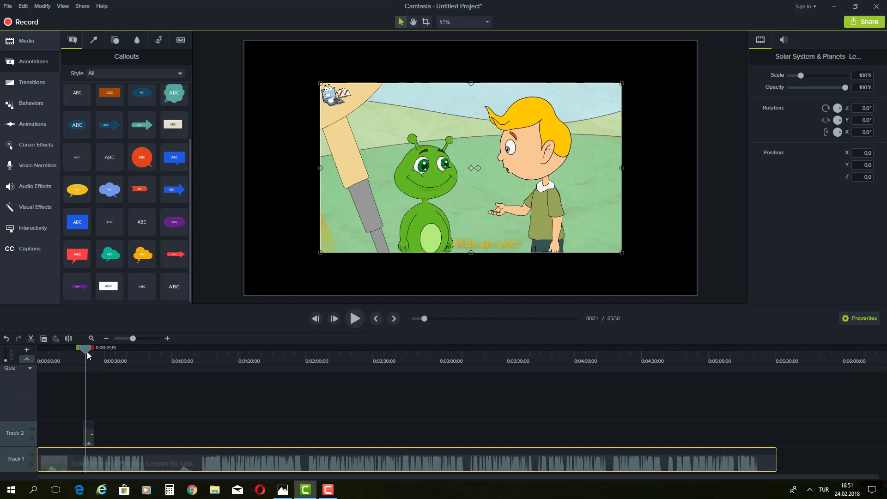
drag(88, 354, 89, 354)
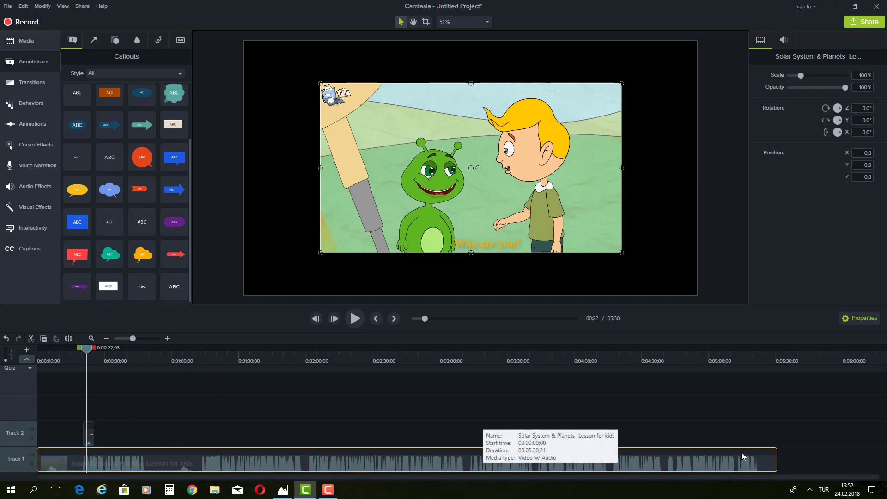
Step: Trim the 'Who are you?' callout clip on Track 2 to end near 0:00:22;03, then rewind the playhead
click(94, 429)
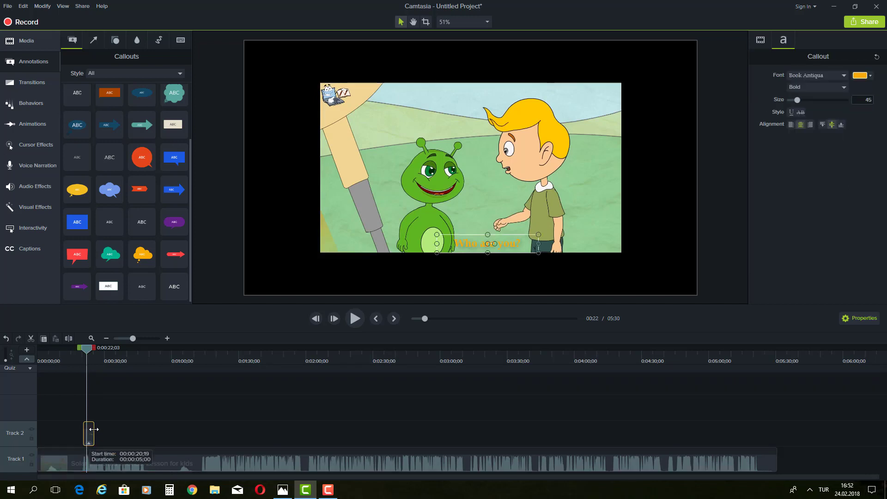
drag(94, 429, 88, 431)
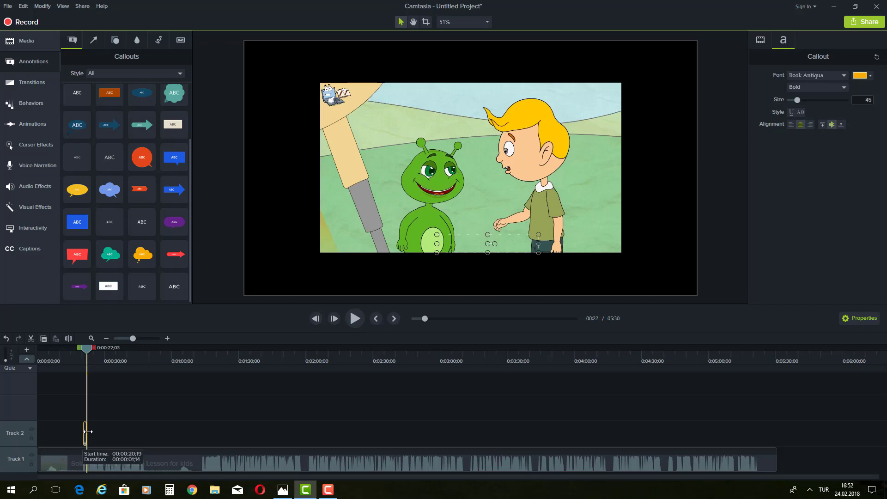
drag(88, 431, 775, 431)
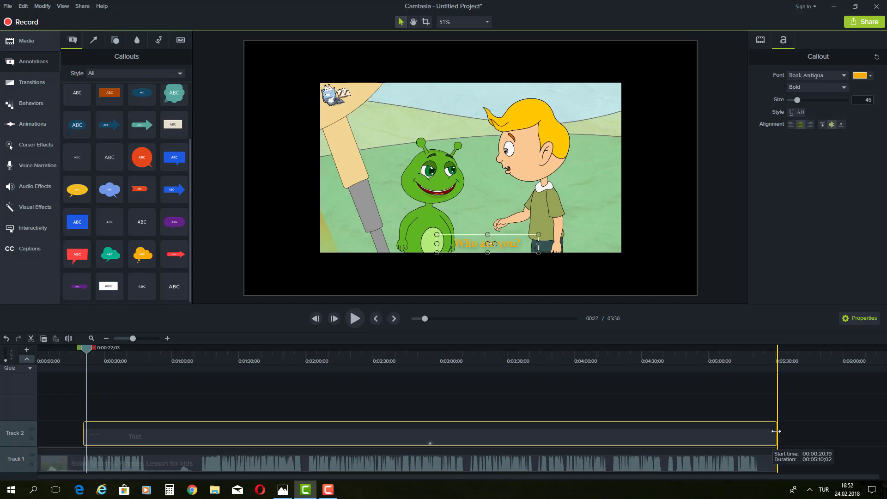
drag(776, 431, 696, 437)
drag(537, 444, 87, 437)
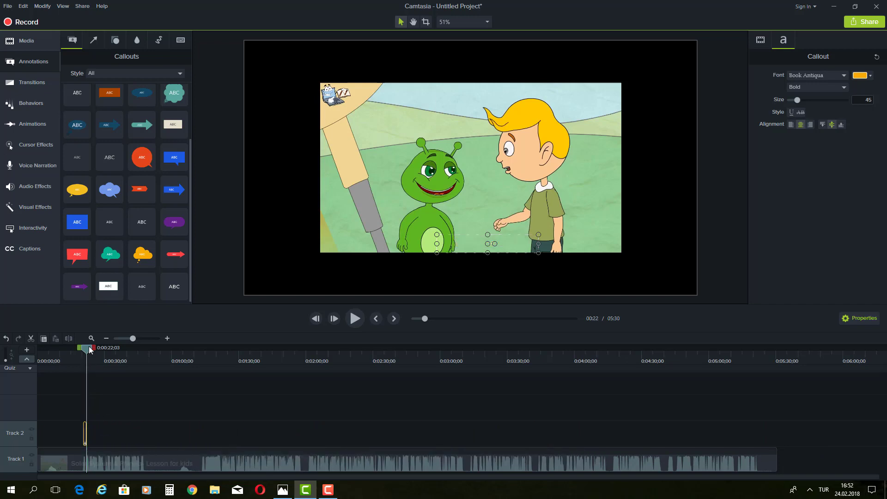
drag(86, 350, 84, 351)
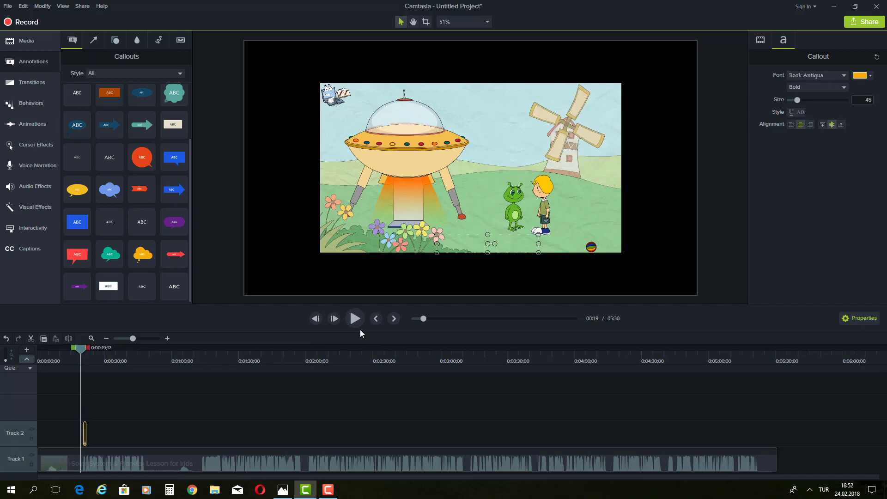
click(354, 318)
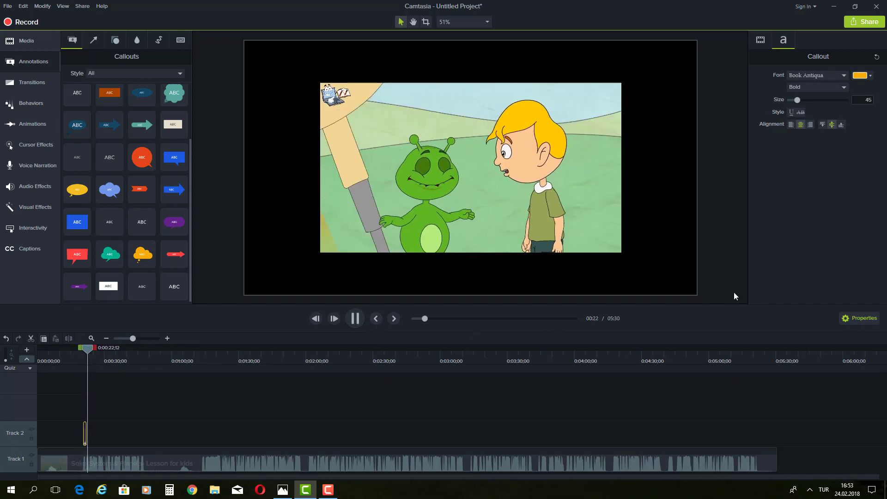
click(354, 318)
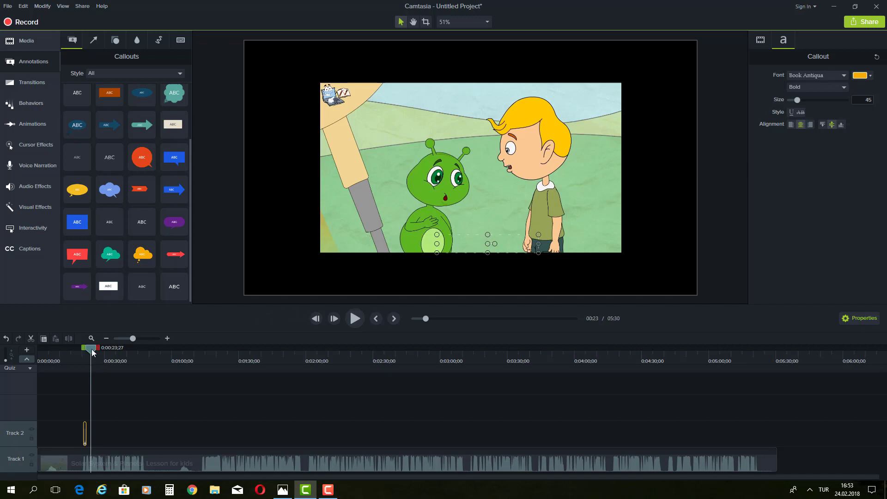
drag(92, 352, 89, 353)
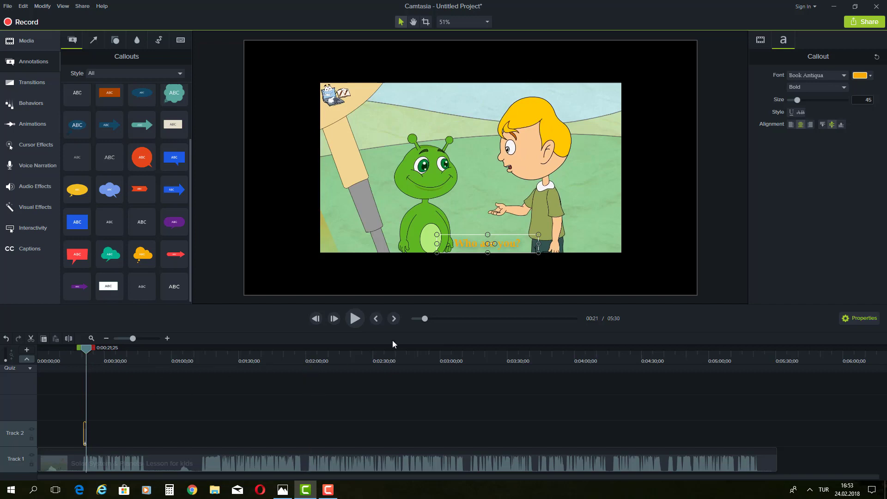
click(356, 318)
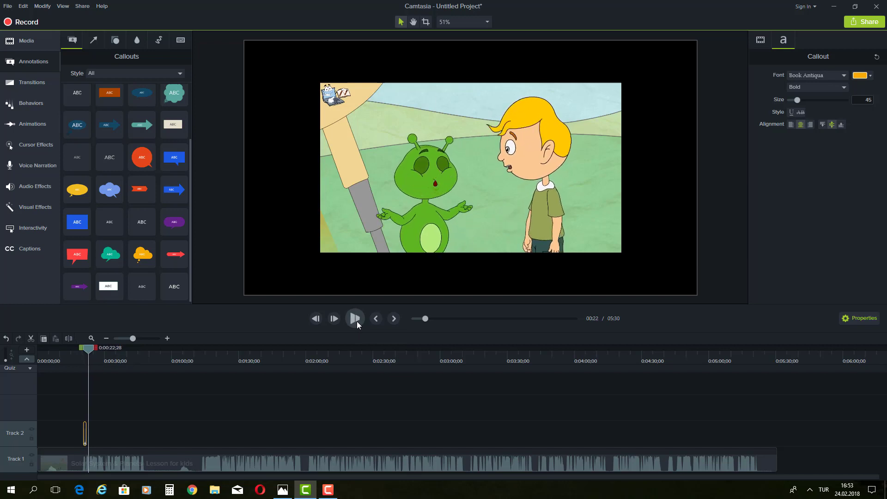
click(357, 321)
Step: Add a second ABC callout beside the alien, shrink it, and type 'I am tino.'
drag(141, 225, 488, 224)
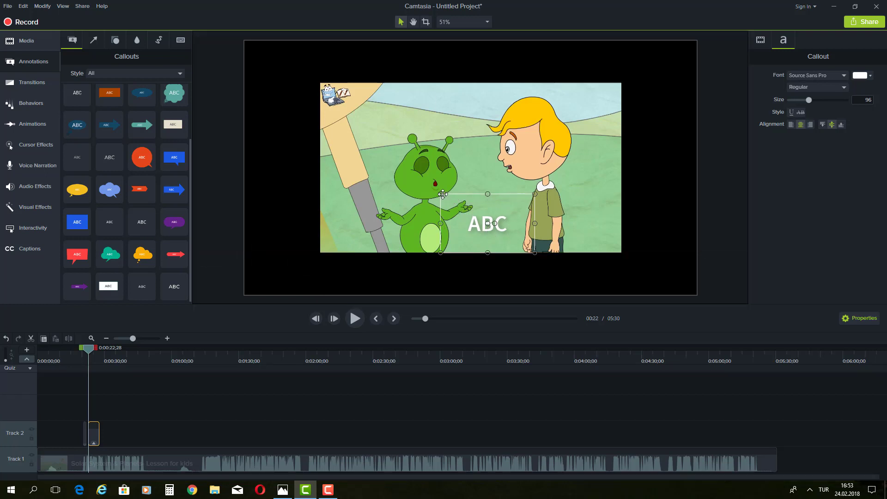
drag(442, 194, 432, 236)
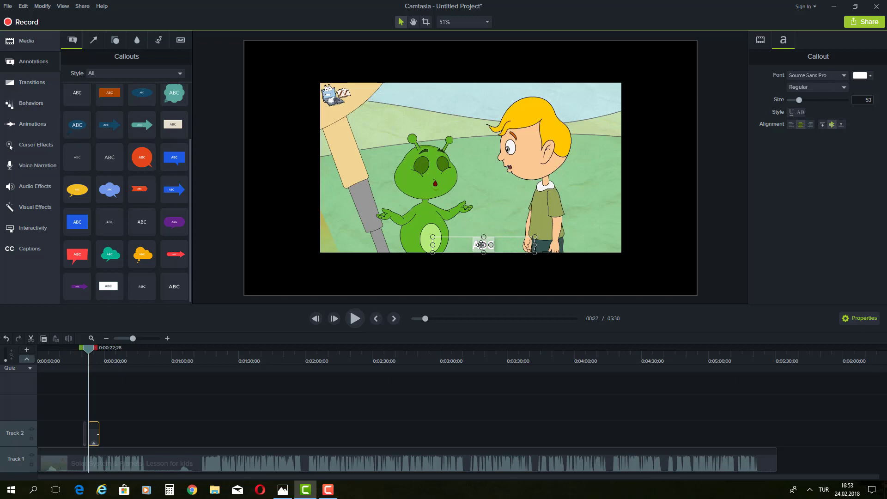
double_click(481, 244)
key(BackSpace)
text(I am)
text( tino)
text(.)
click(360, 322)
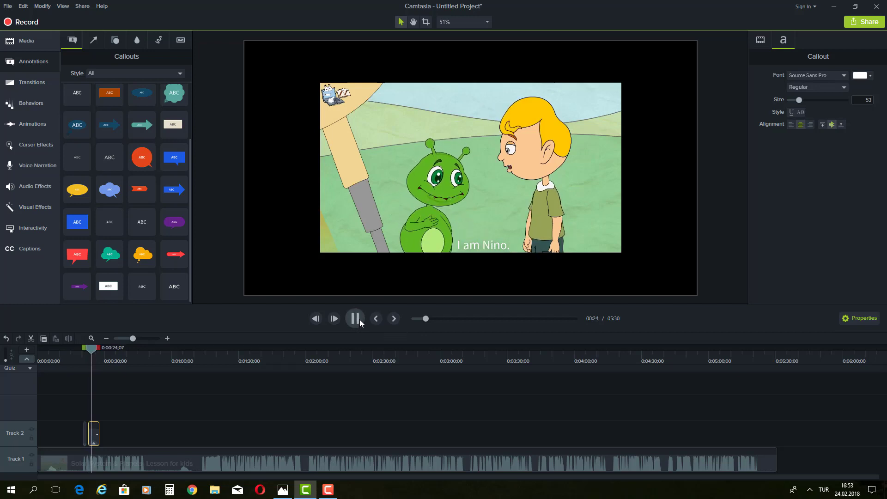
click(360, 322)
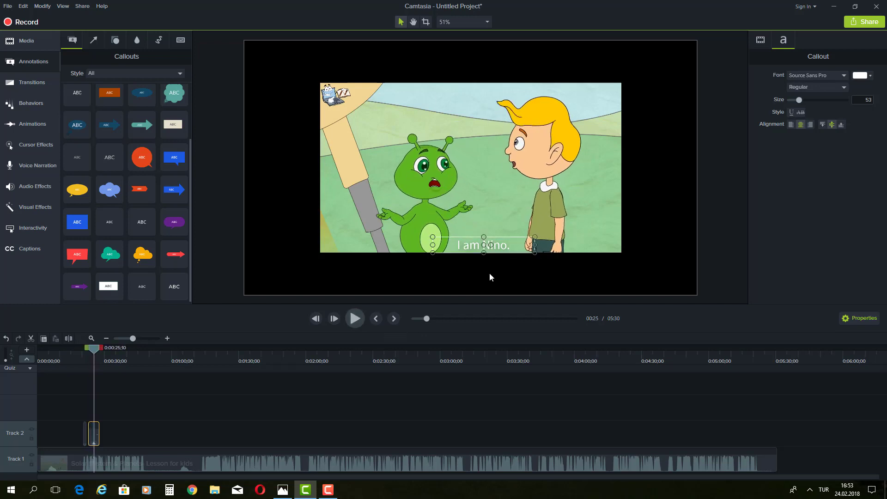
Step: Extend the subtitle with 'I am from a far planet' and preview it
double_click(508, 244)
click(510, 245)
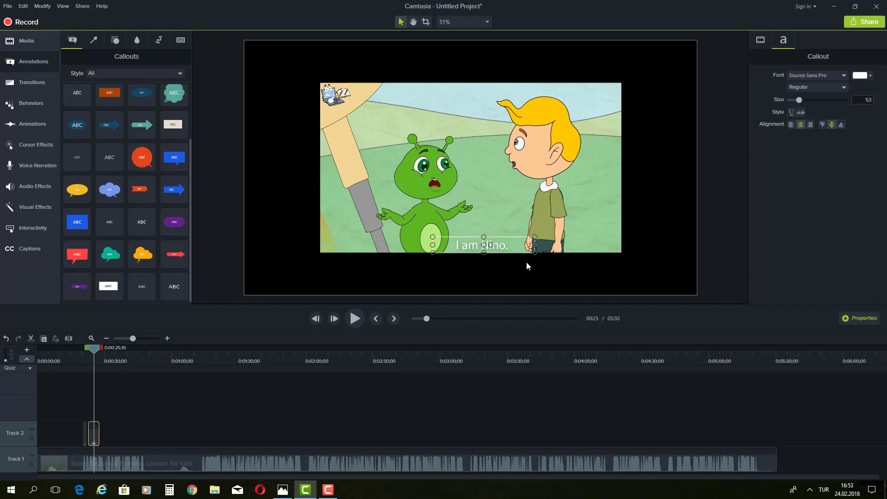
text(I am from)
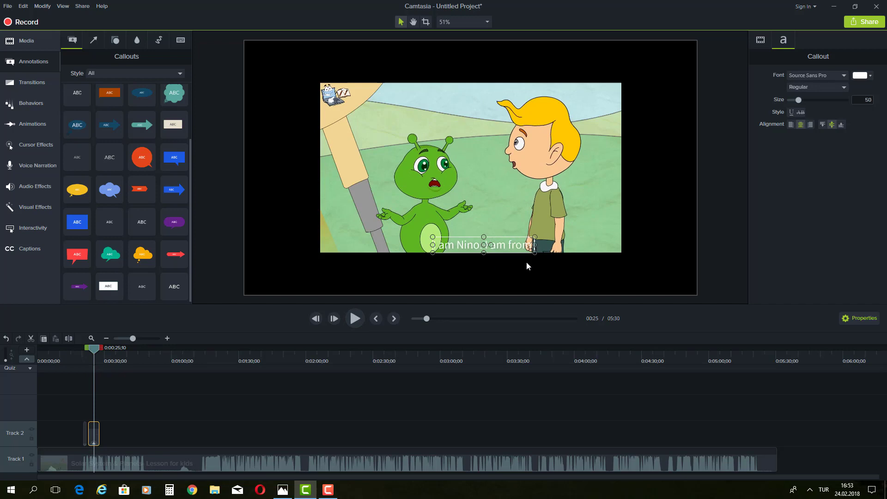
text( a far plane)
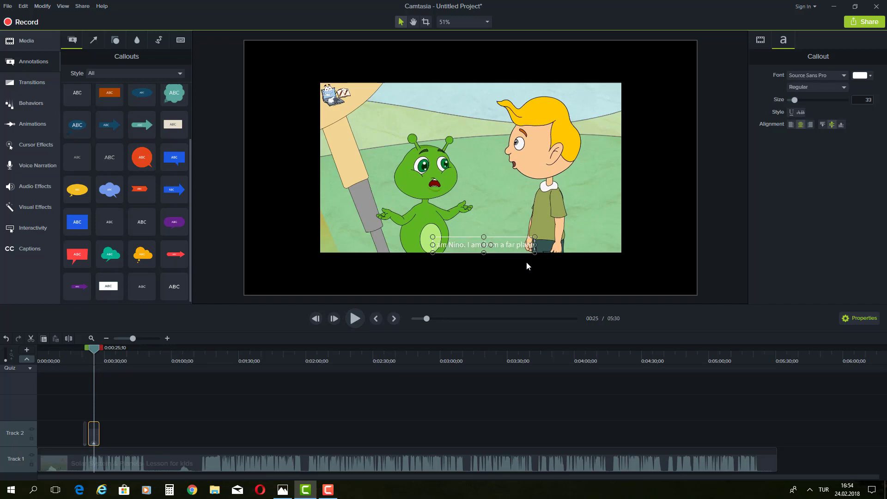
text(t)
click(355, 319)
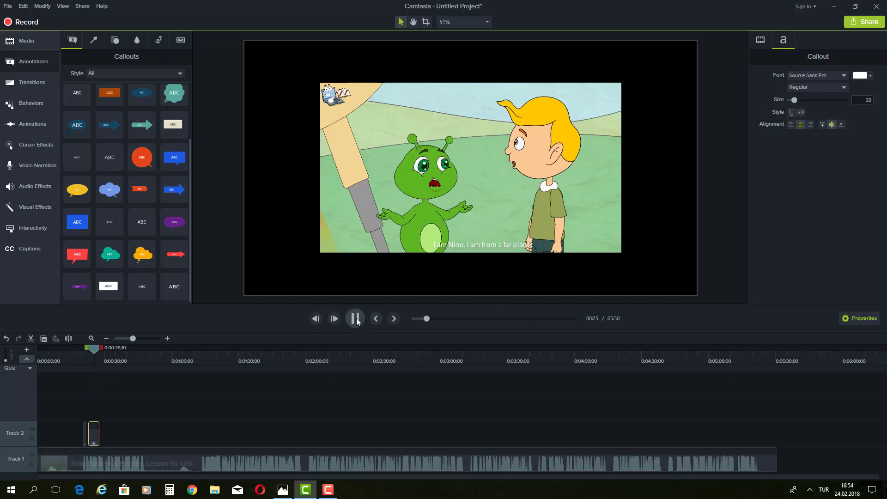
click(460, 245)
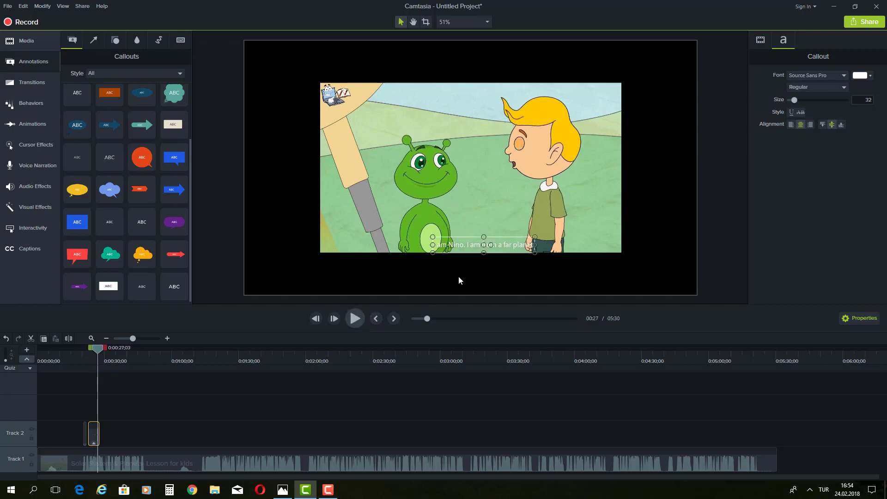
Step: Append 'from another solar system.' to the subtitle and preview playback
double_click(527, 245)
click(533, 245)
text(from ano)
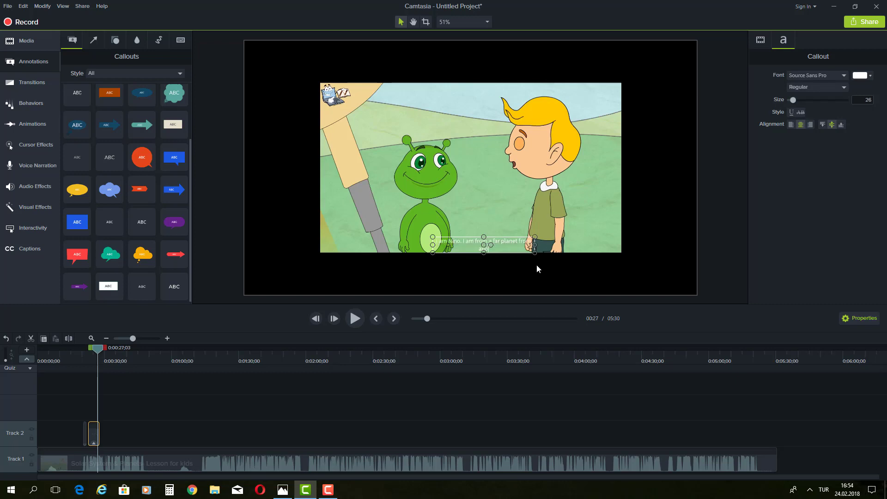
text(ther solar system.)
click(358, 320)
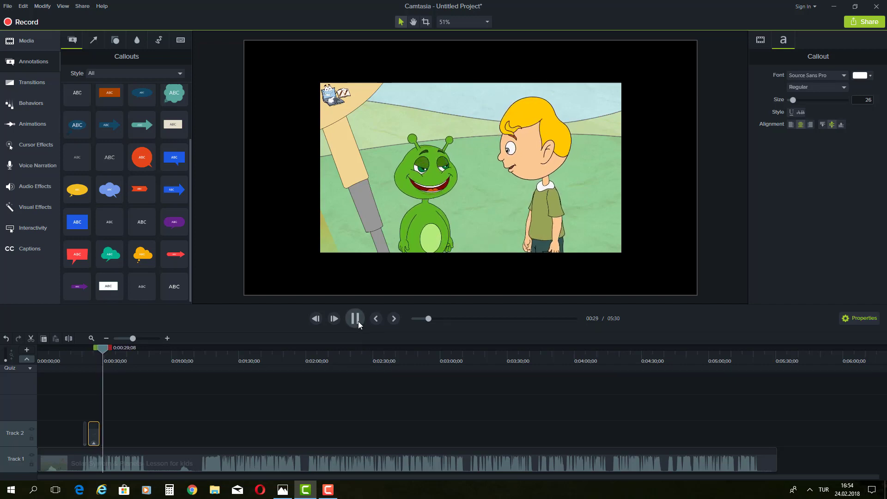
click(475, 241)
click(474, 240)
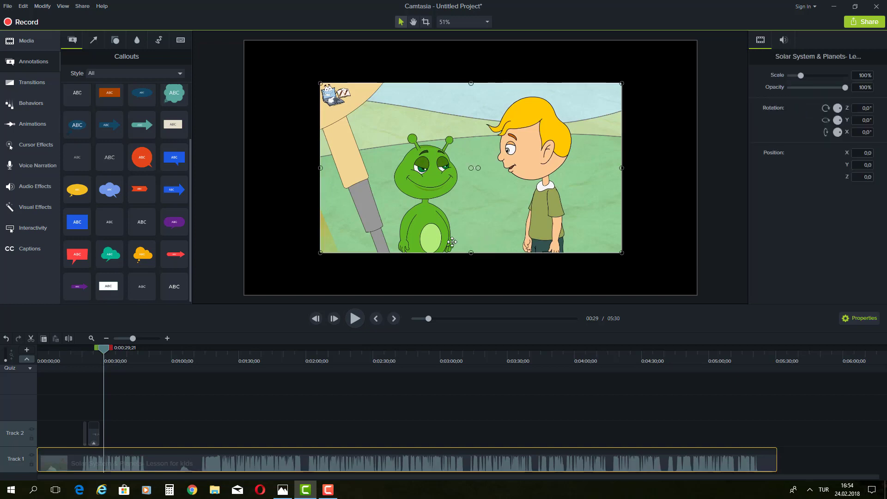
Step: Enlarge the callout box and finish the line with 'I am an elien to your planet.'
click(96, 427)
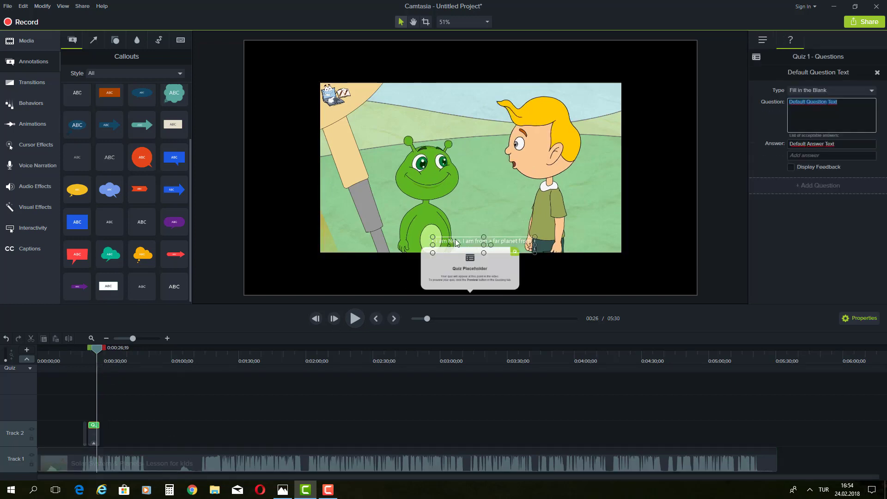
click(455, 239)
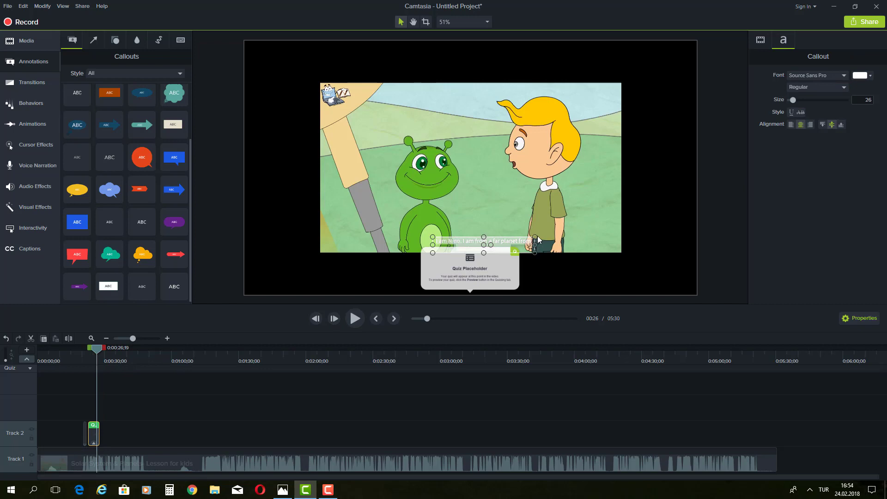
drag(535, 236, 567, 217)
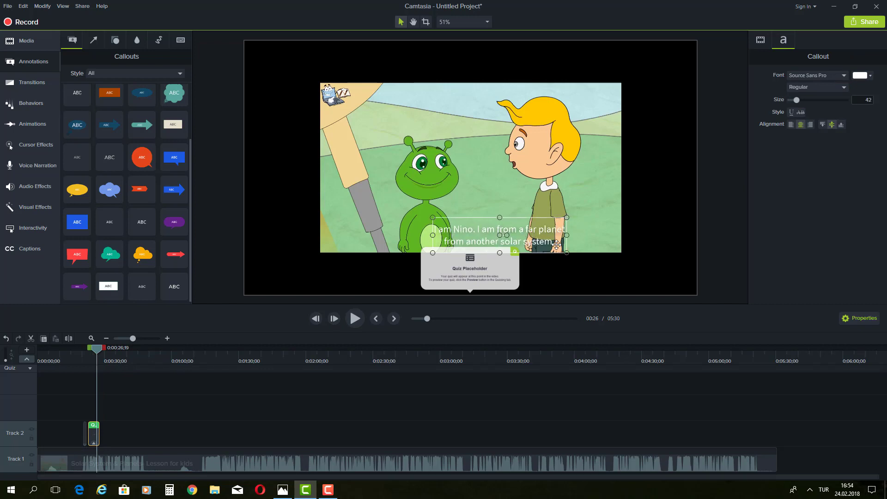
click(558, 243)
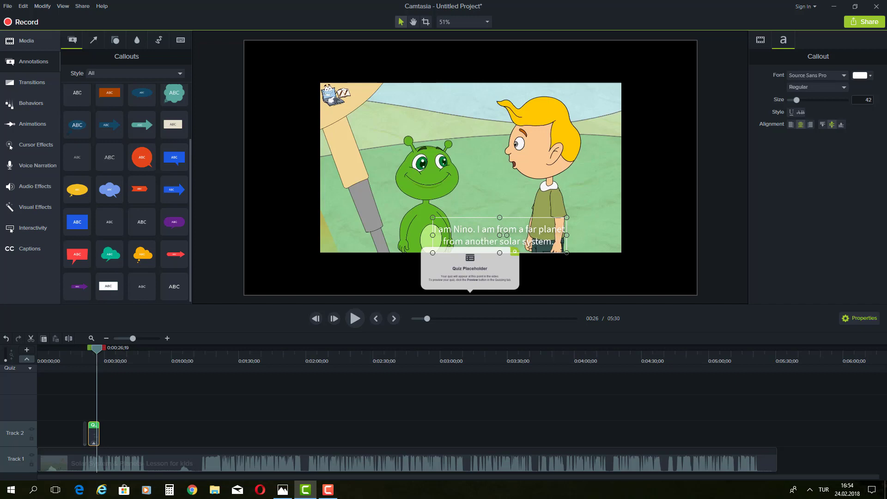
text(I am an e)
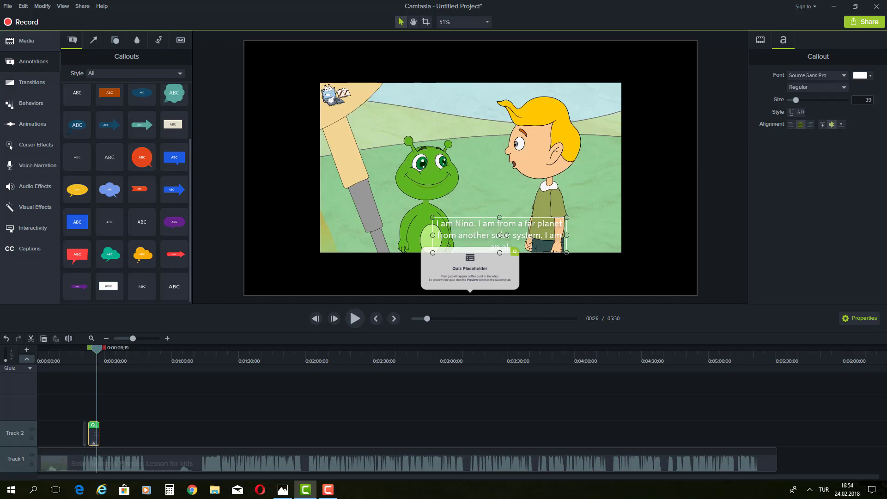
text(lien to your planet.)
drag(546, 247, 433, 225)
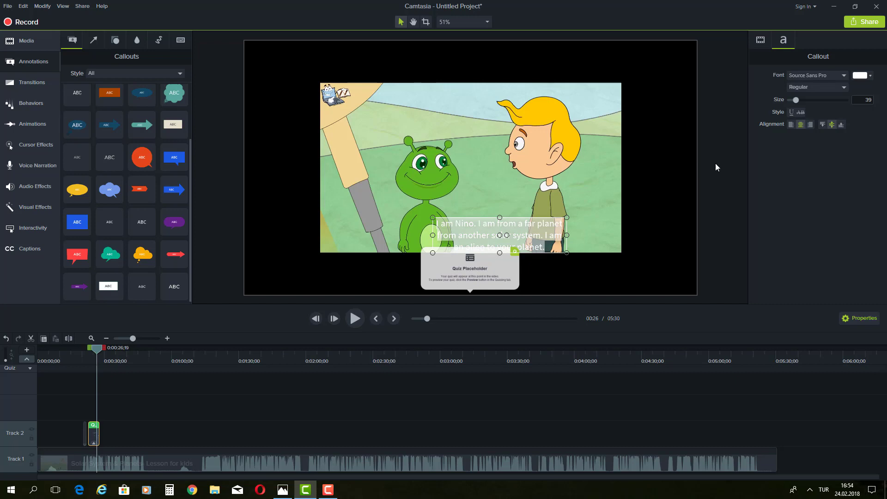
Step: Enlarge the subtitle text, move it to the top of the video, and make it black
click(862, 76)
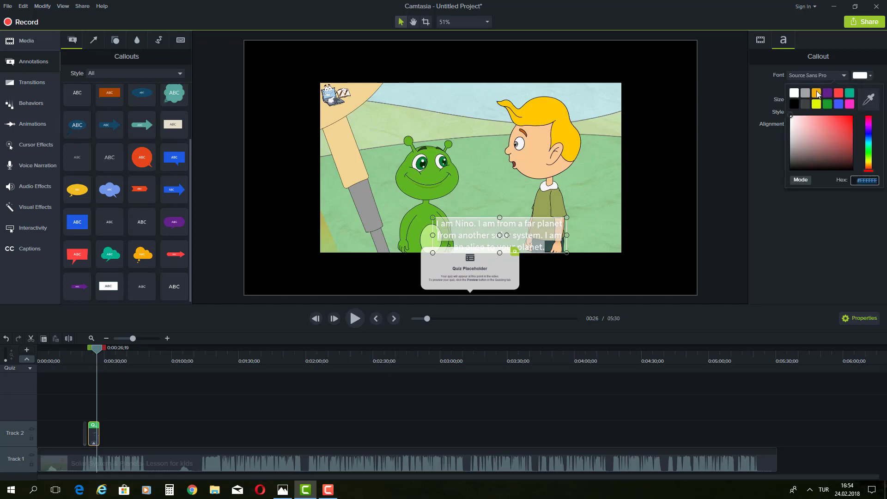
click(816, 93)
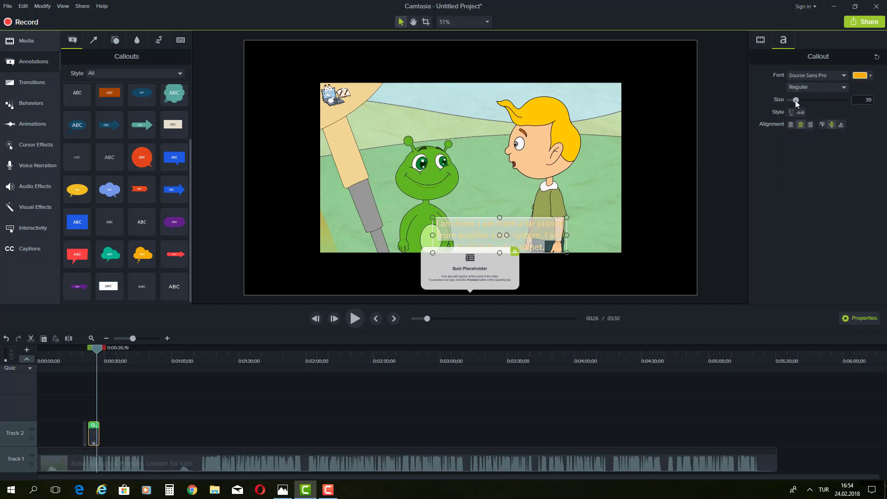
drag(795, 101, 796, 100)
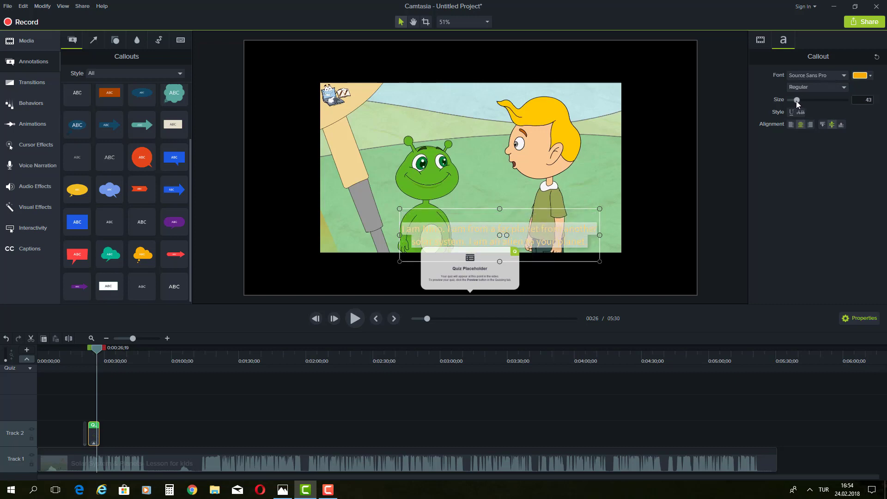
click(614, 231)
drag(577, 234, 505, 122)
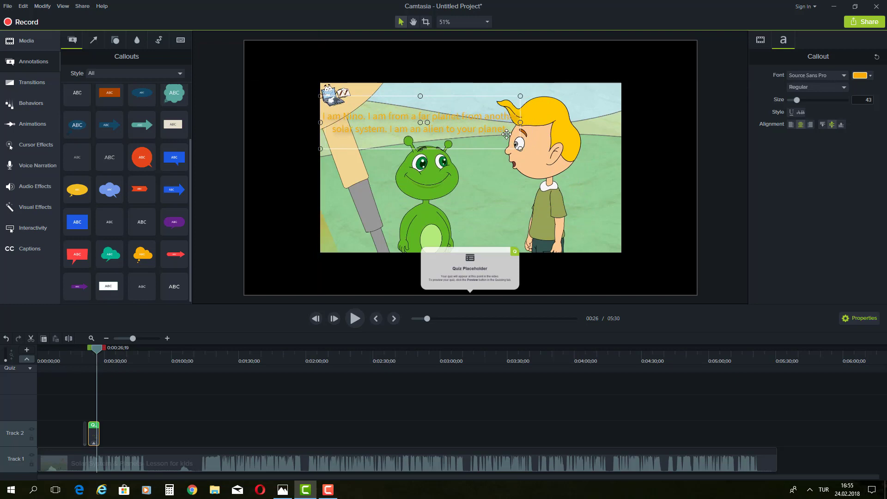
click(862, 75)
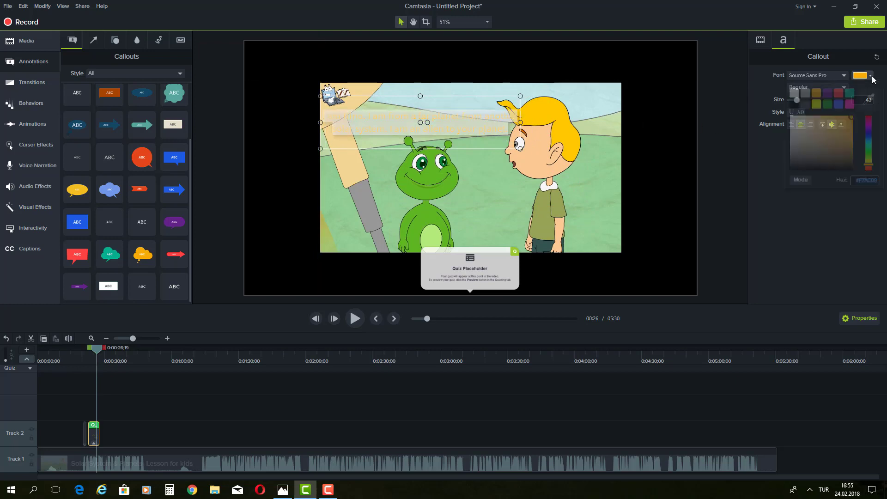
click(794, 106)
click(633, 181)
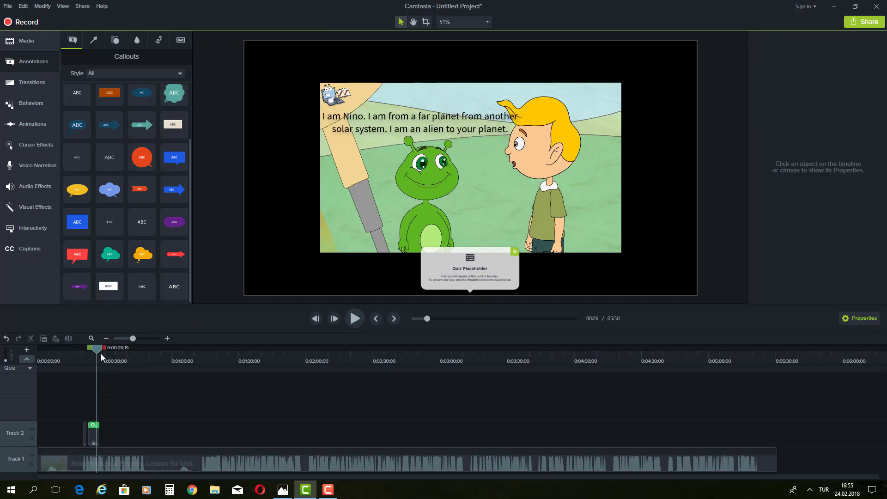
Step: Delete the Quiz 1 marker near 0:00:24 from Track 2, then rewind to about 0:00:21
drag(98, 349, 93, 350)
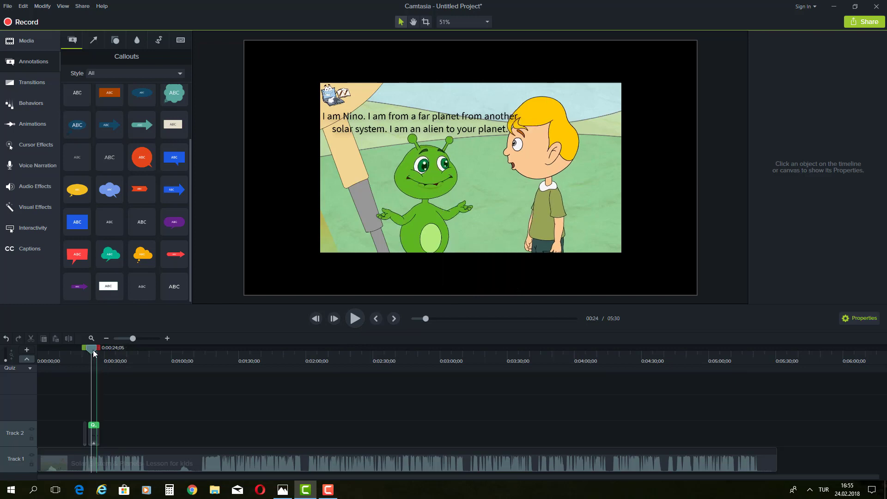
click(95, 429)
right_click(93, 428)
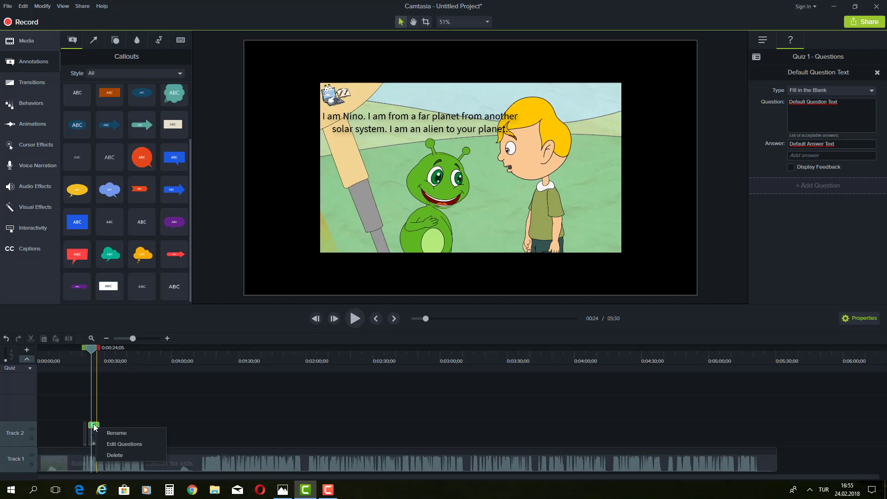
click(179, 412)
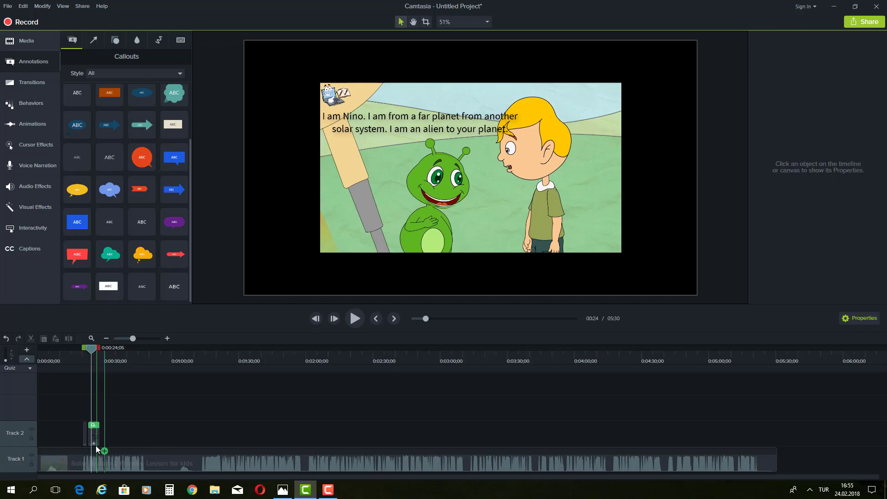
click(85, 437)
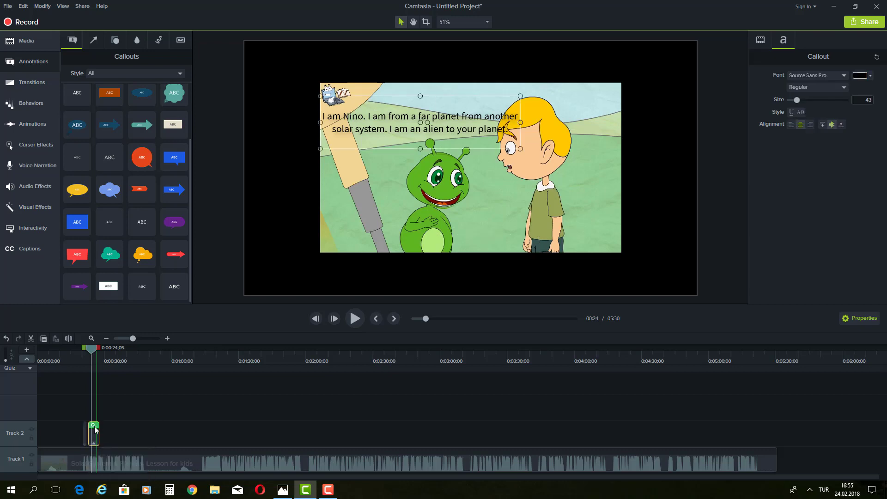
right_click(94, 425)
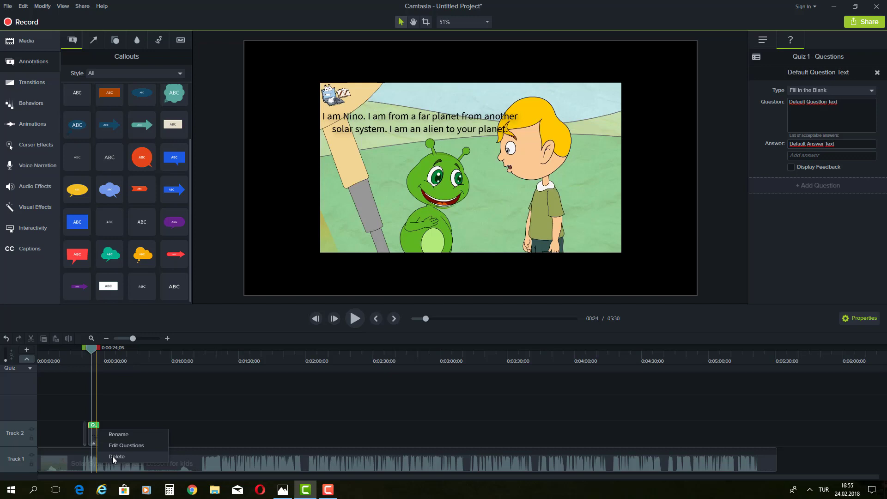
click(113, 456)
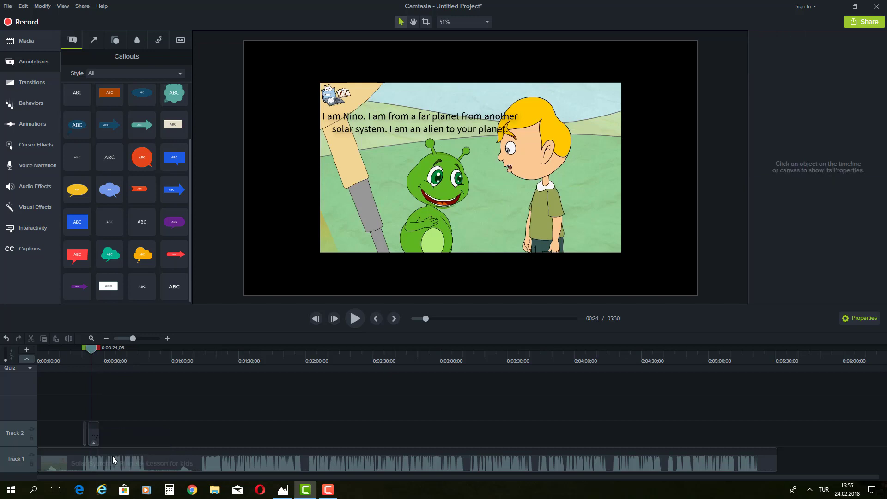
click(87, 351)
Step: Extend the subtitle callout clip to end at 0:00:29;19, then replay from 0:00:19 to check its timing
drag(86, 351, 85, 352)
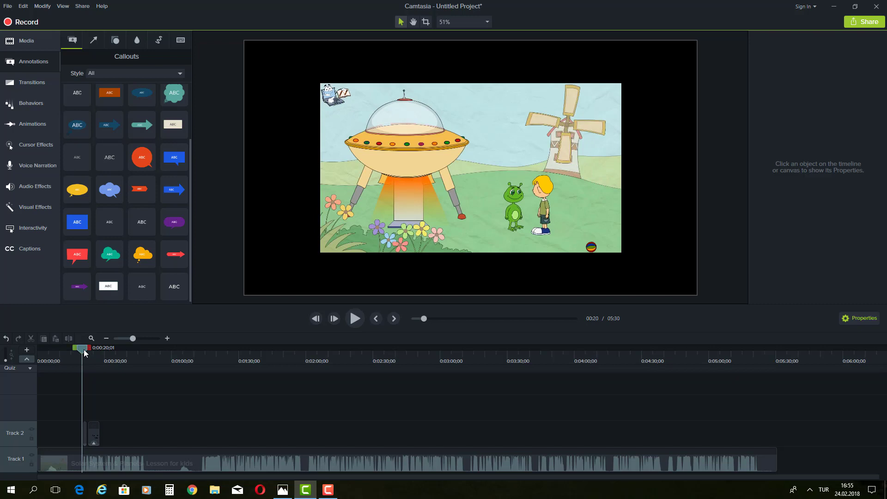
mouse_move(85, 352)
mouse_down()
mouse_move(95, 349)
mouse_move(84, 354)
mouse_up()
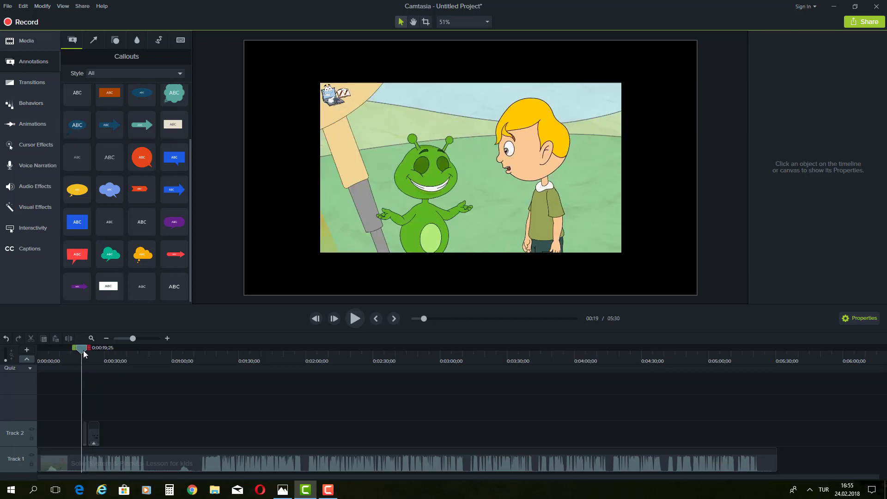
click(353, 320)
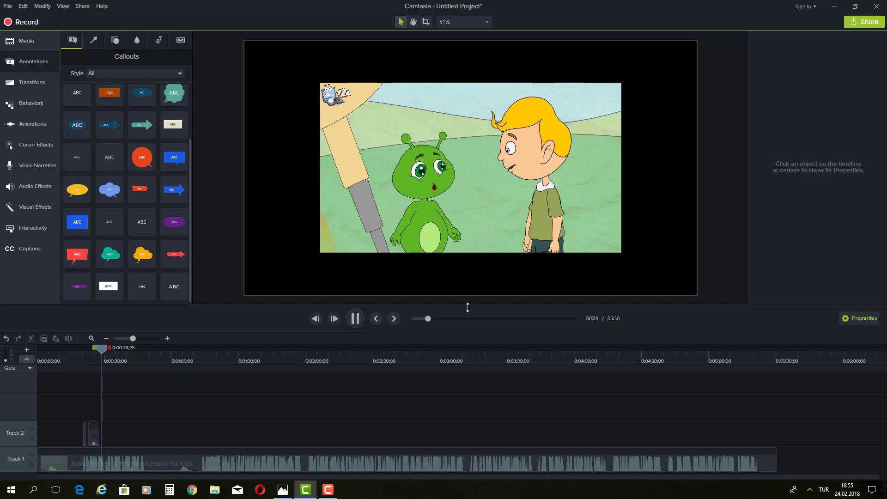
click(354, 318)
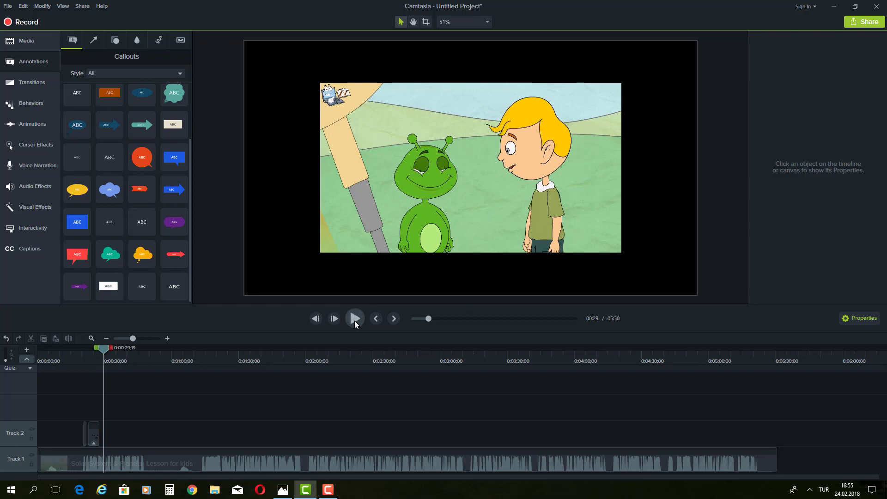
click(94, 431)
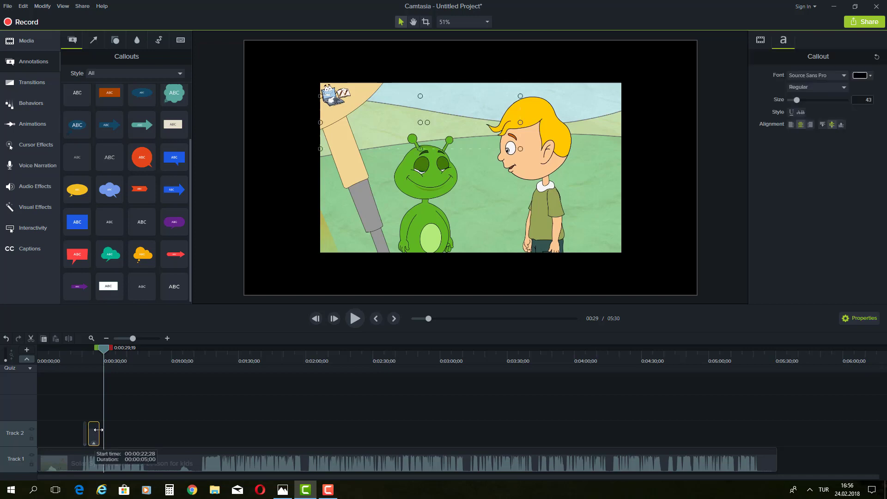
drag(98, 429, 100, 429)
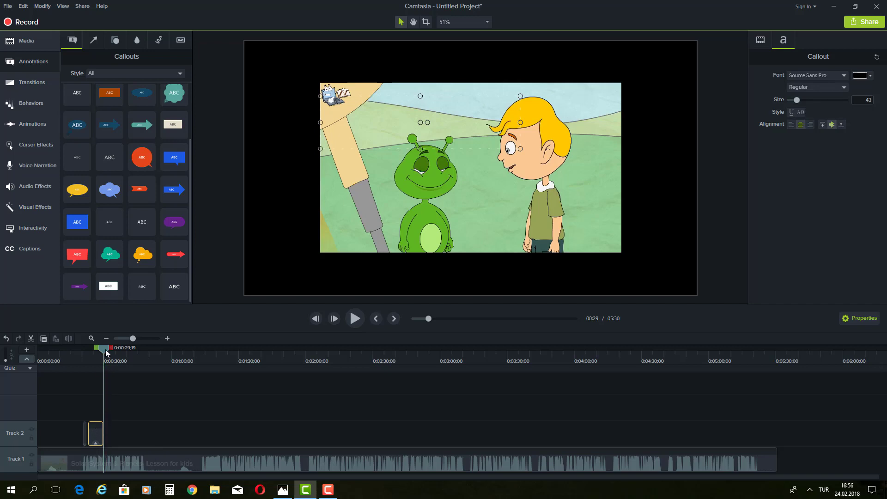
drag(103, 351, 88, 352)
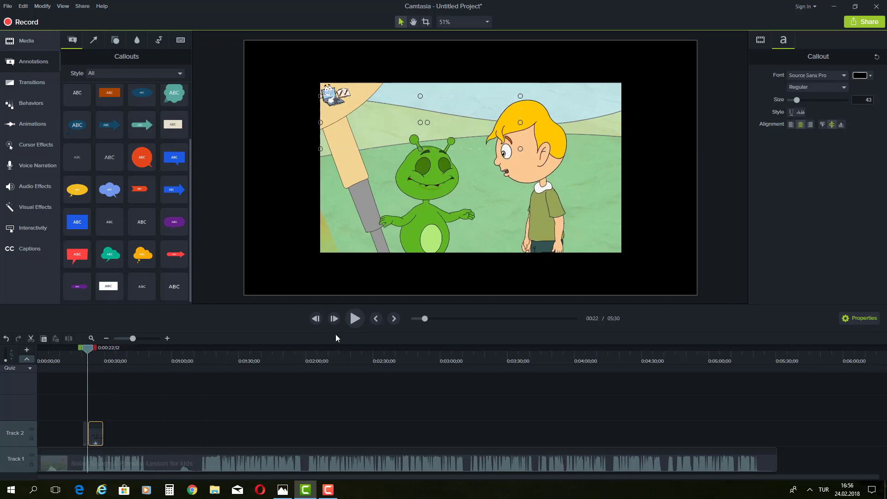
click(355, 323)
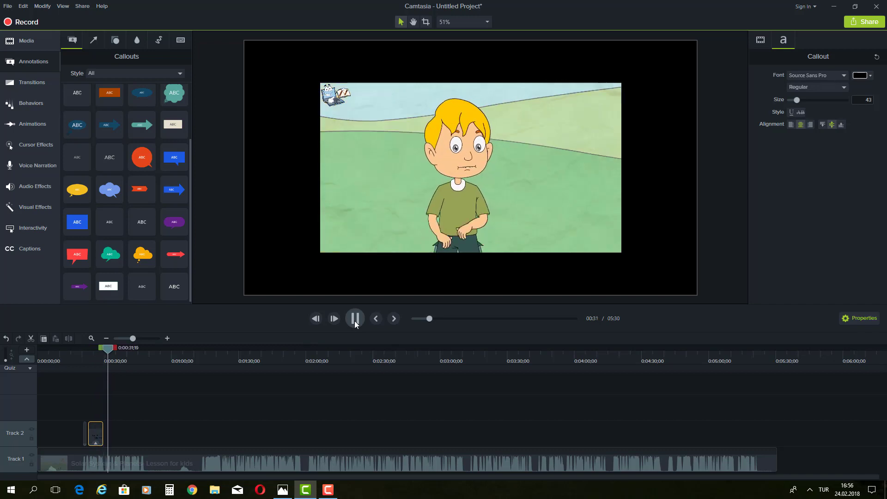
click(353, 321)
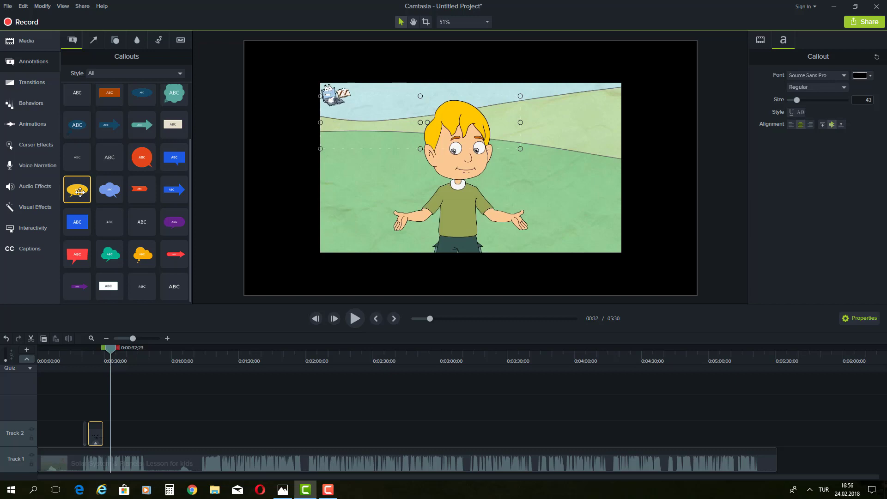
Step: Add a yellow thought-bubble callout at the upper right, shrink it and aim its tail at the boy's head
drag(79, 192, 557, 113)
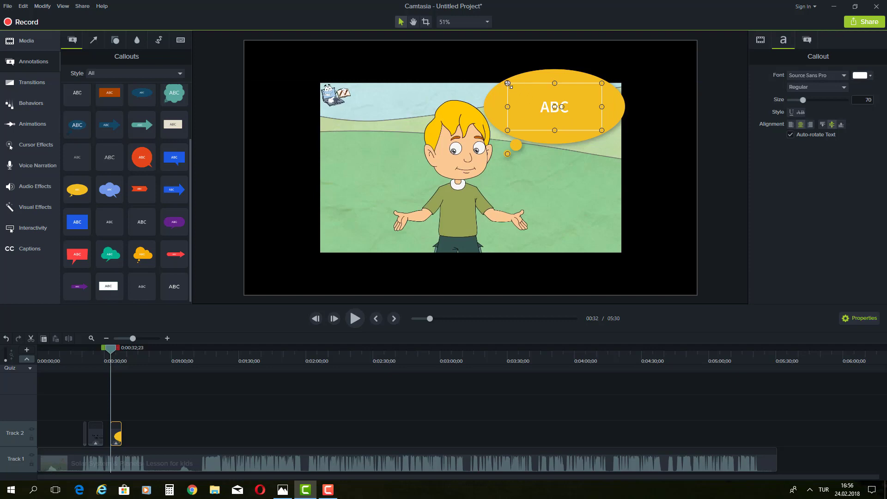
drag(508, 83, 519, 98)
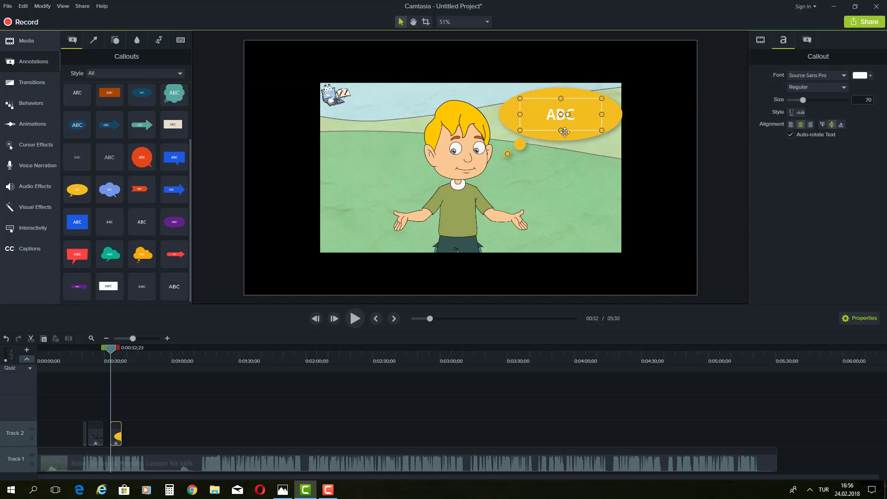
drag(564, 132, 561, 129)
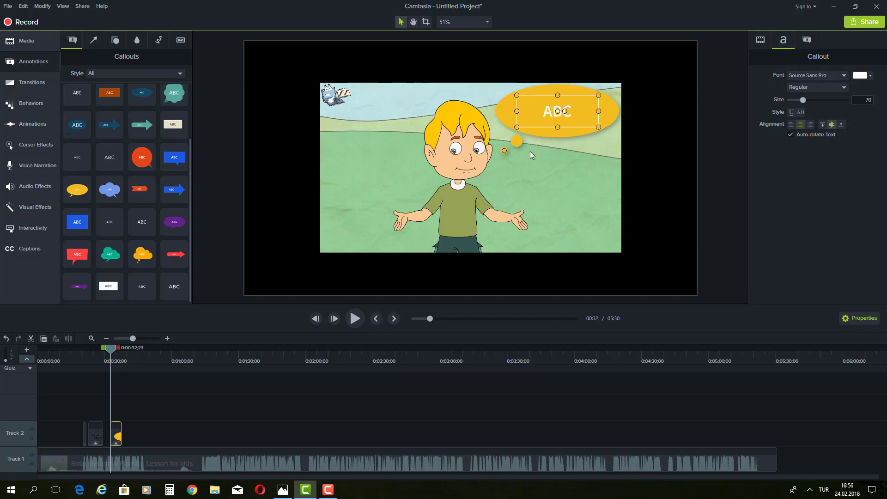
drag(505, 151, 499, 145)
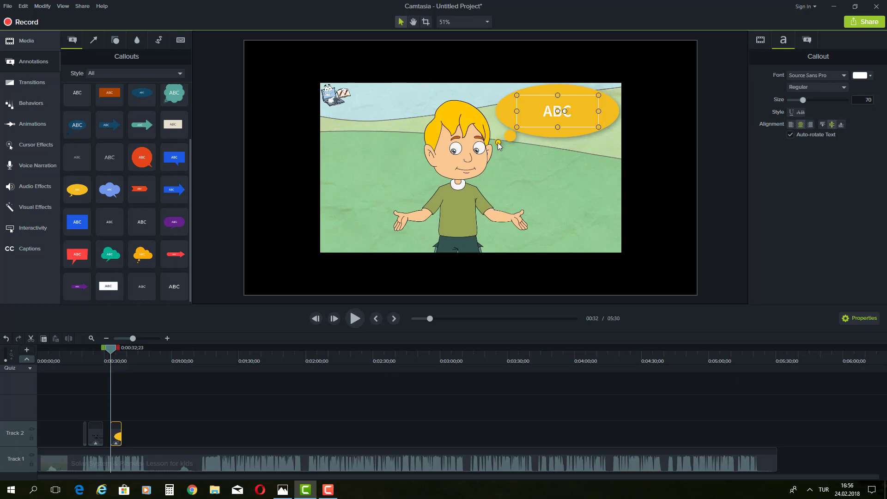
Step: Enter 'This is a little bit scary!..' in the bubble and make the text black
double_click(549, 111)
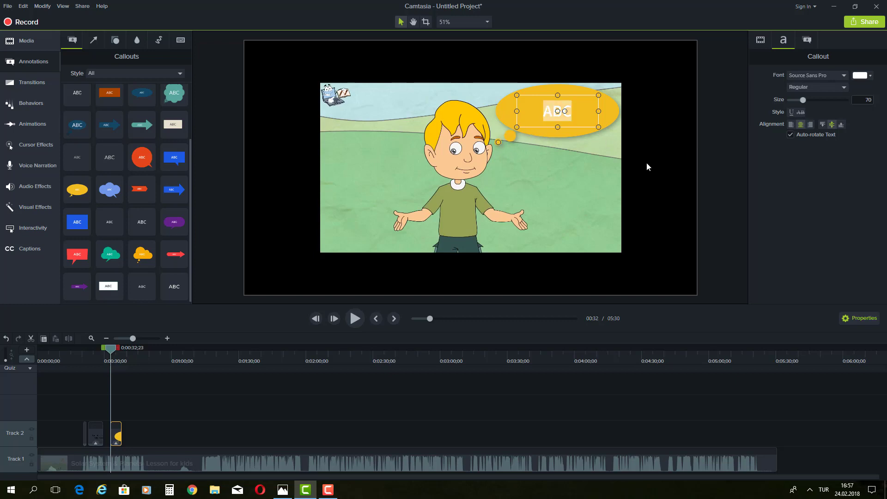
text(Th)
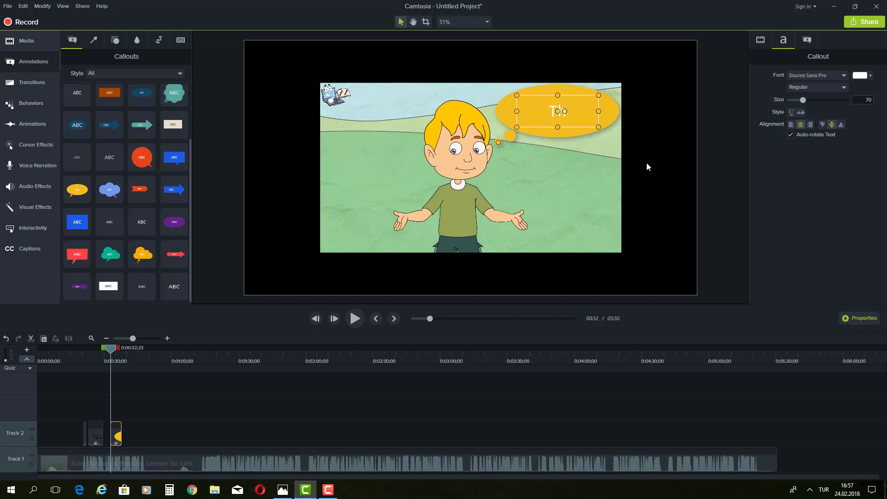
text(is is a little)
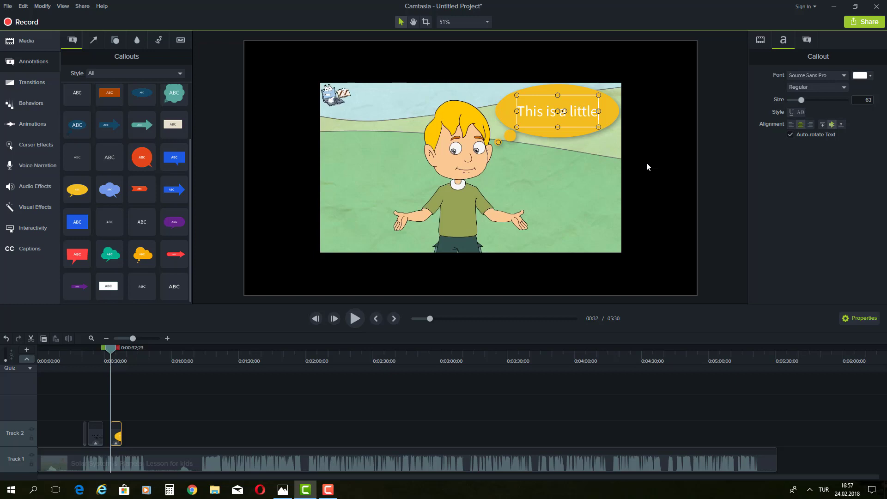
text( bit scary)
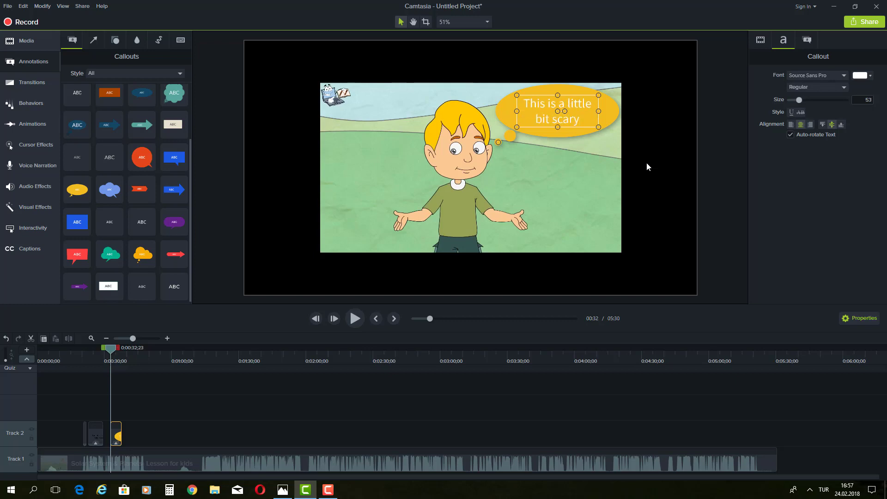
text(!..)
click(582, 152)
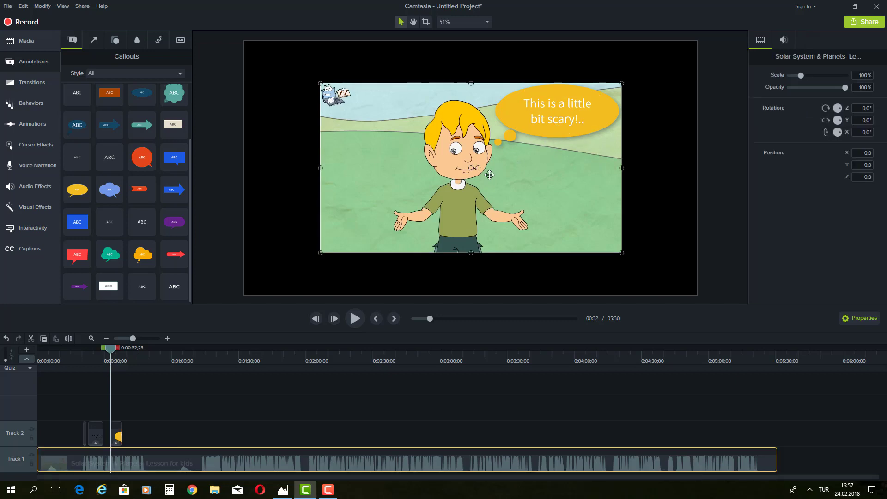
double_click(540, 107)
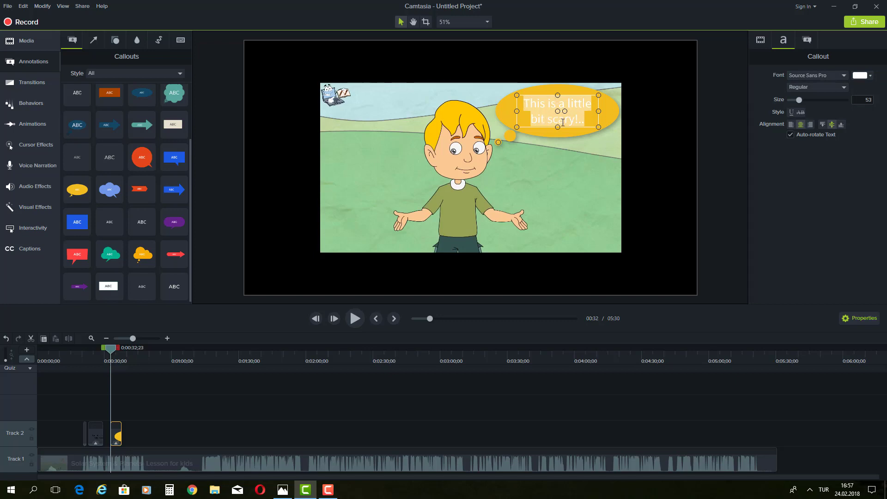
click(861, 75)
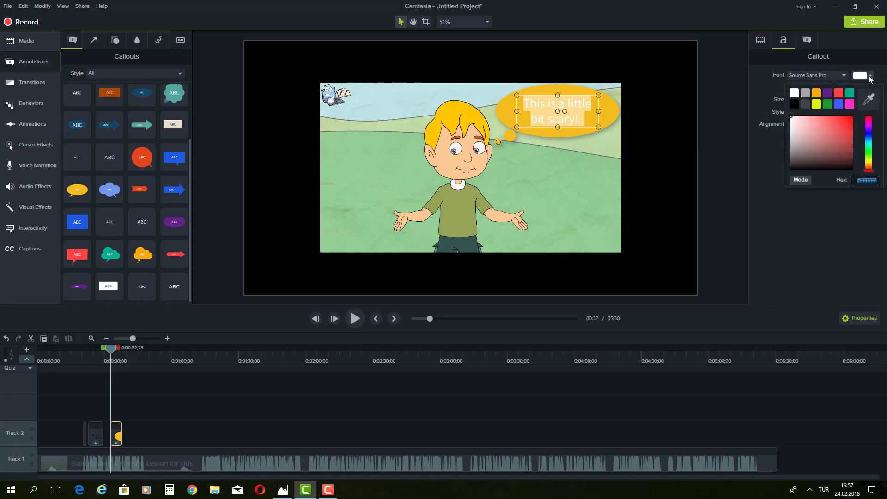
click(795, 102)
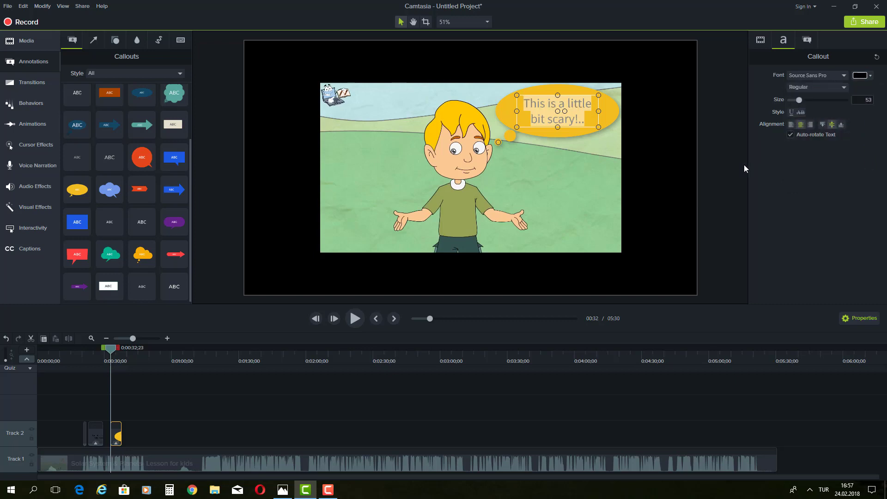
click(587, 190)
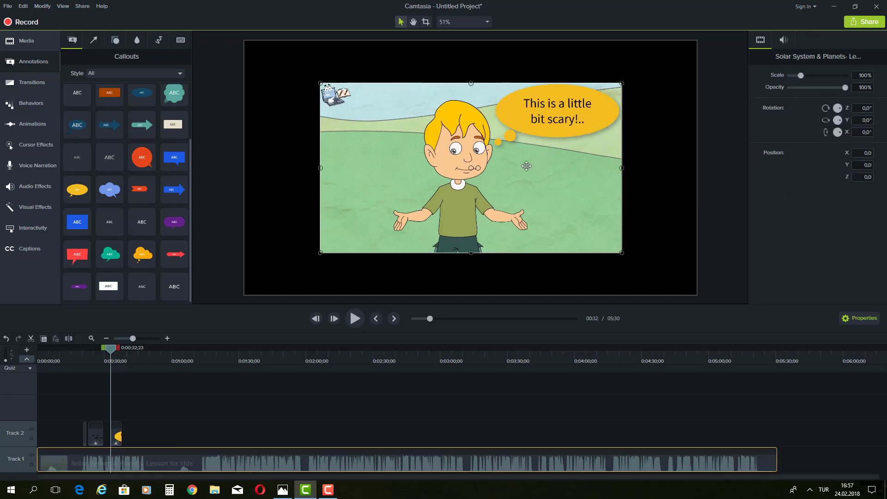
click(597, 122)
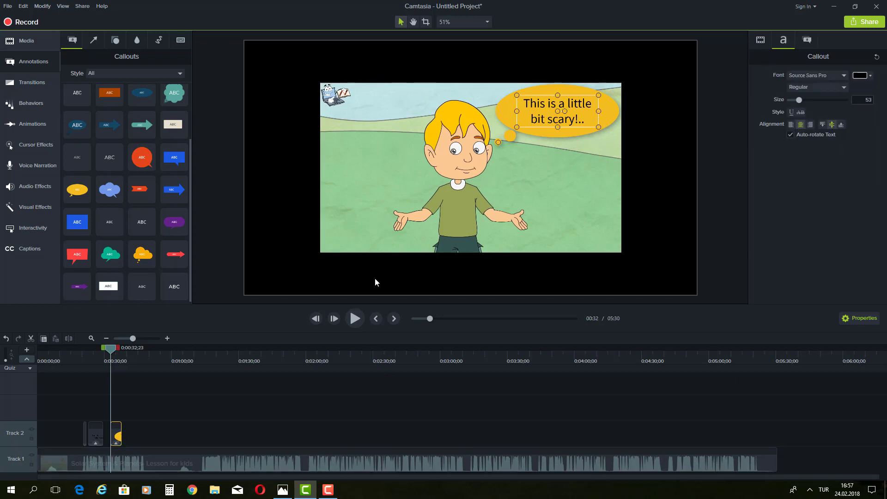
Step: Fill the thought bubble with pink and lower its fill opacity to about 34%
click(806, 42)
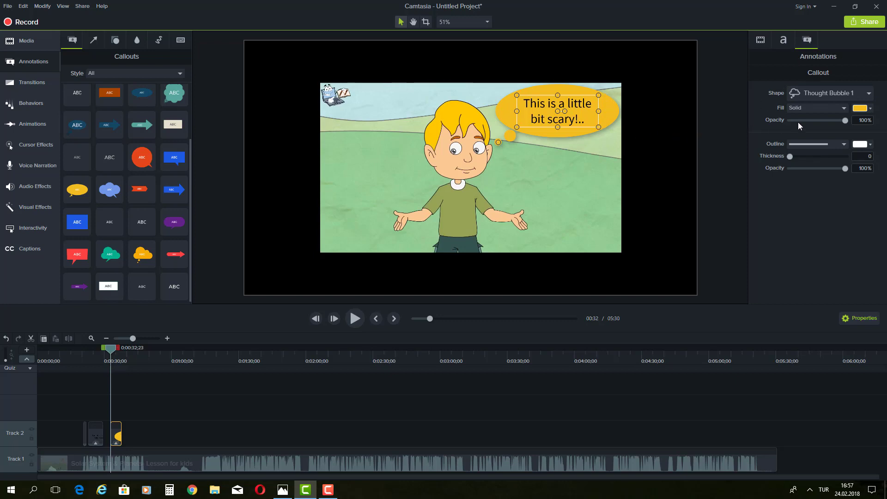
click(866, 108)
click(850, 125)
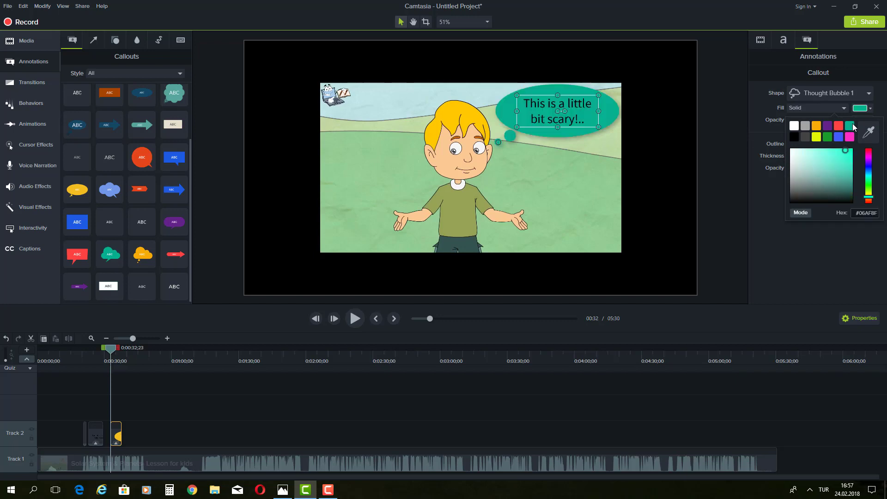
click(861, 108)
click(849, 137)
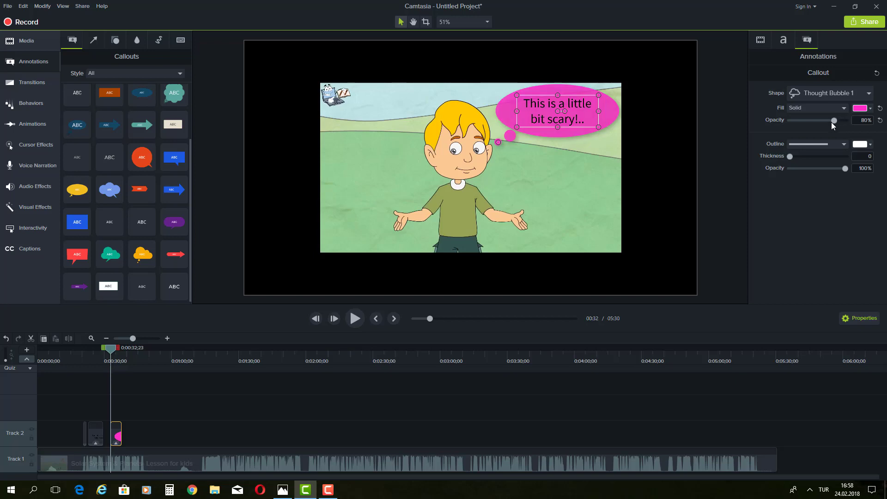
drag(830, 122, 812, 123)
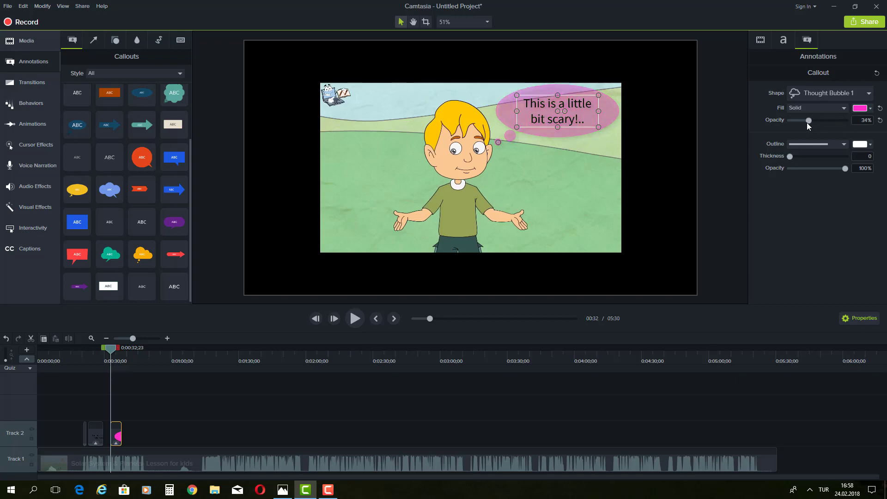
Step: Give the bubble a solid white outline, thickness 2, at about 52% opacity
click(843, 146)
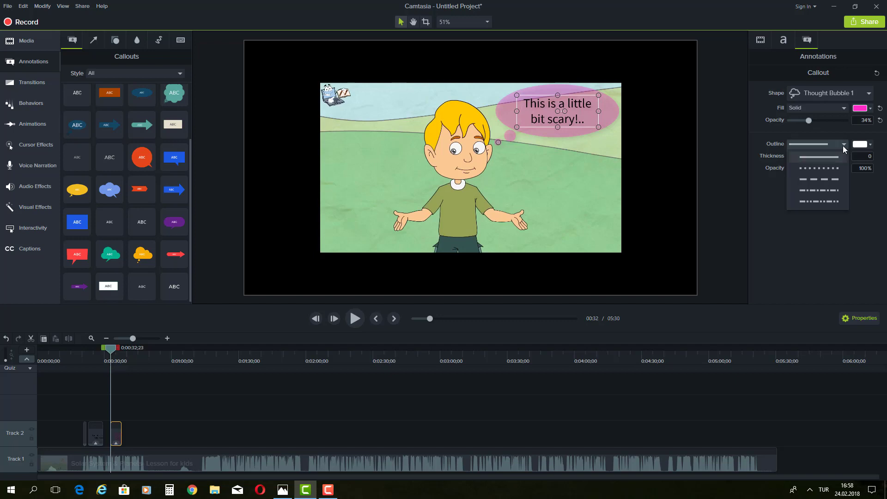
click(842, 146)
click(843, 145)
click(824, 168)
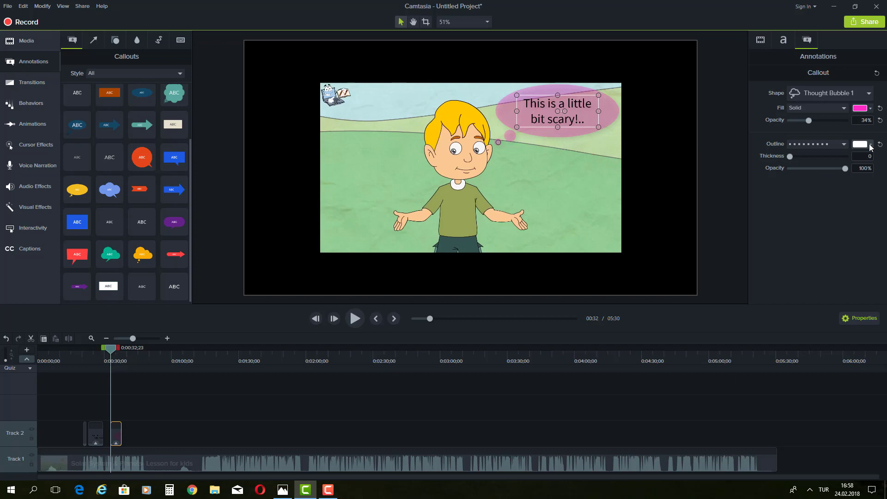
drag(790, 158, 805, 160)
click(834, 146)
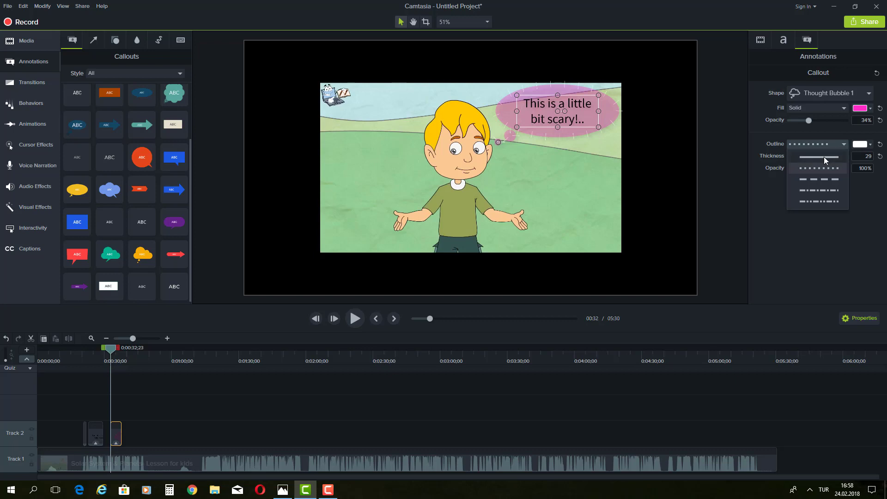
click(824, 157)
drag(807, 157, 792, 160)
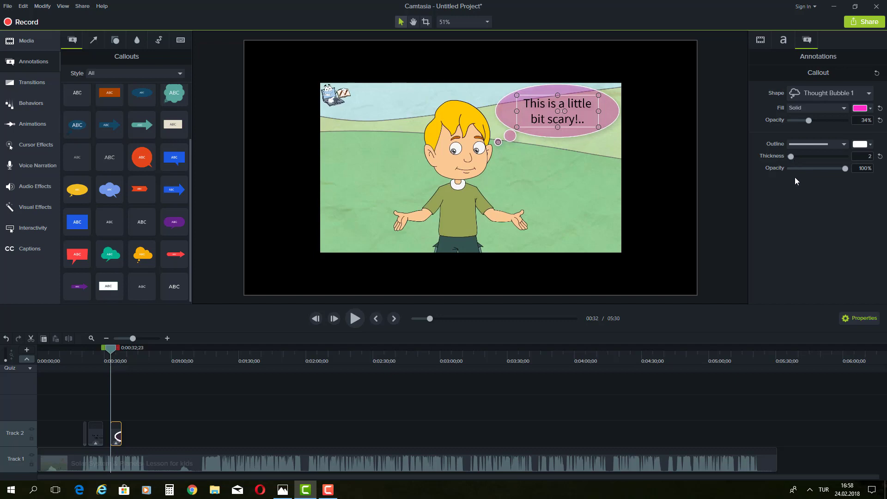
drag(840, 171, 819, 171)
click(784, 42)
click(805, 39)
Step: Preview the scene, then extend the Track 2 callout clip to start at 0:00:30;16
click(564, 187)
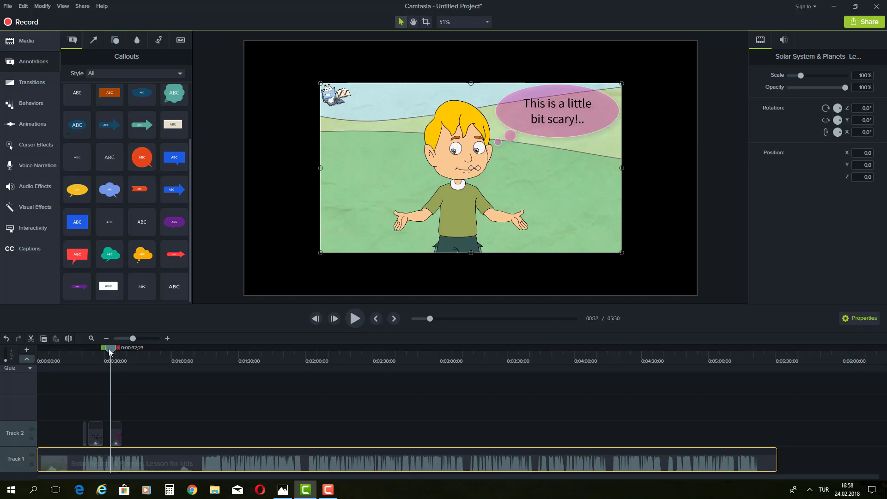
drag(110, 352, 79, 350)
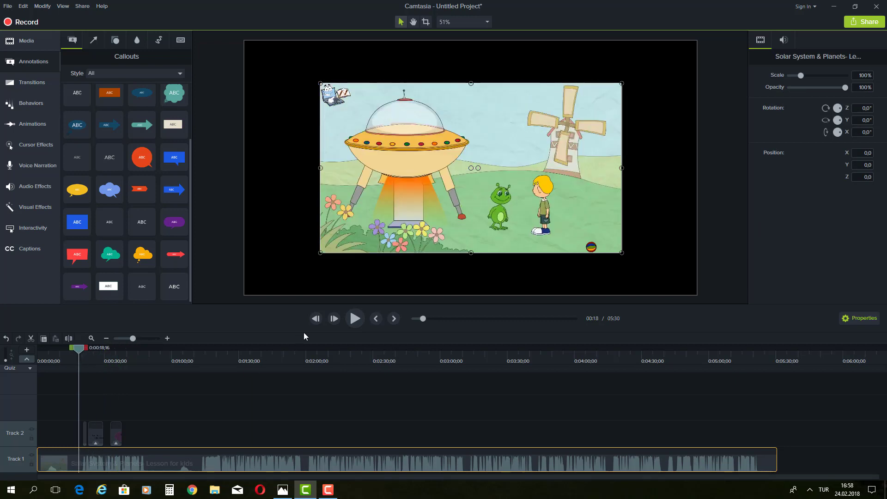
click(355, 319)
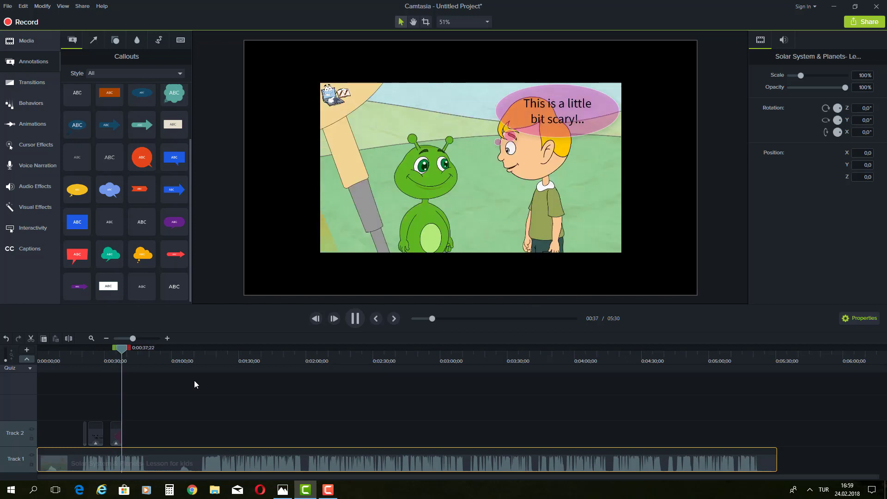
click(355, 318)
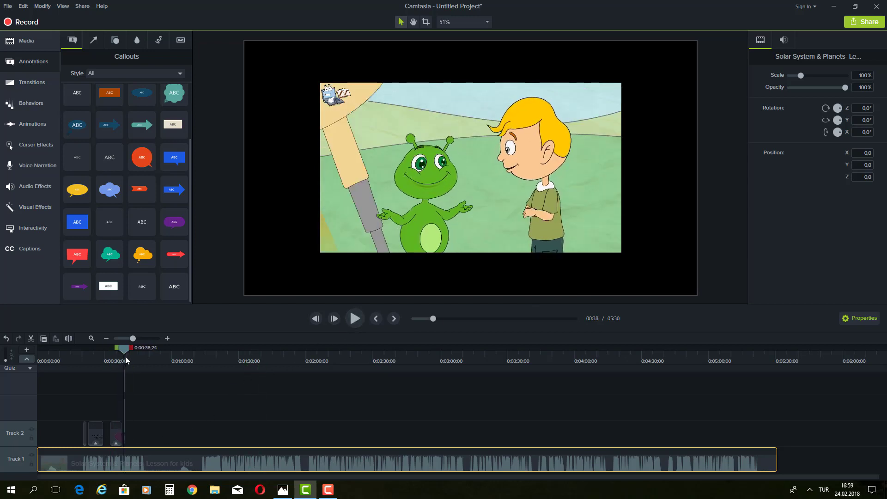
drag(126, 356, 106, 354)
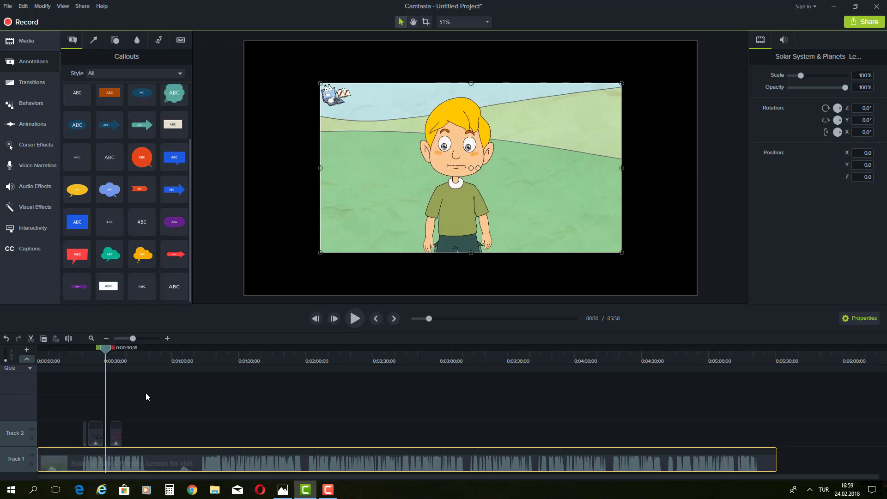
click(112, 434)
drag(111, 431, 106, 431)
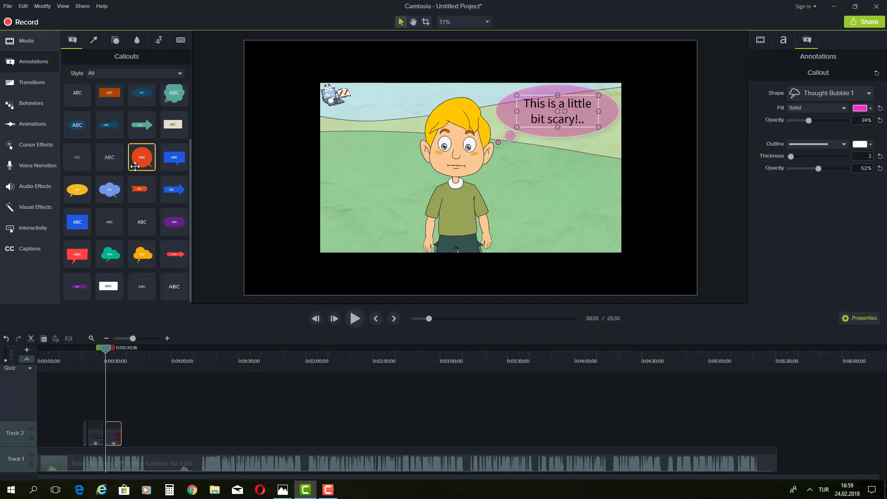
Step: Browse the Transitions and Animations panels, ending on transitions like Fade and Circle stretch
click(33, 83)
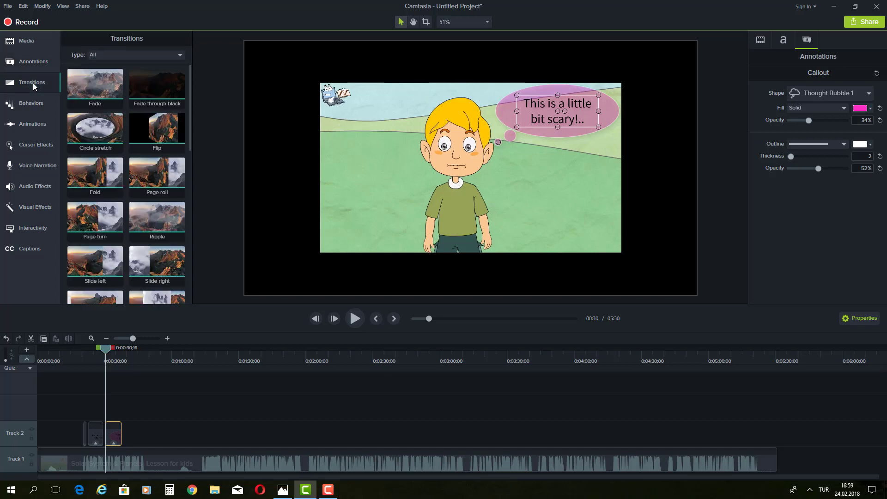
click(33, 124)
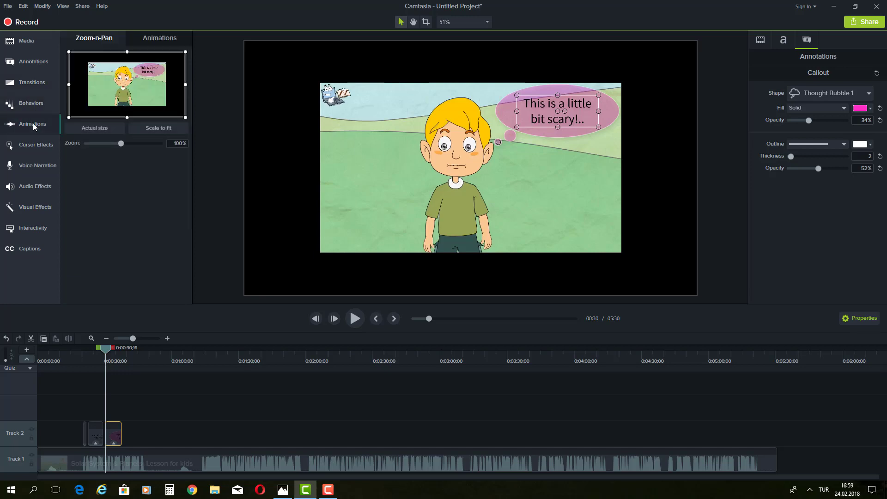
click(31, 82)
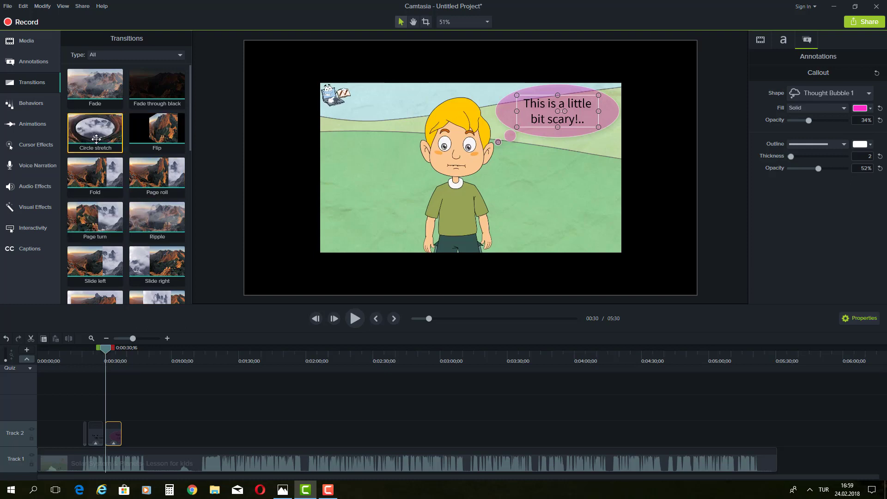
Step: Apply the Page roll transition to the thought-bubble callout clip on Track 2
drag(94, 131, 96, 138)
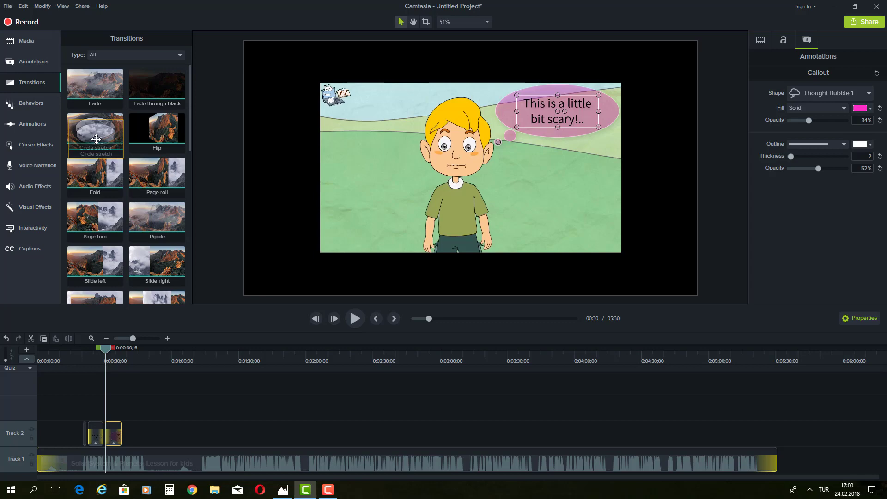
drag(96, 139, 98, 135)
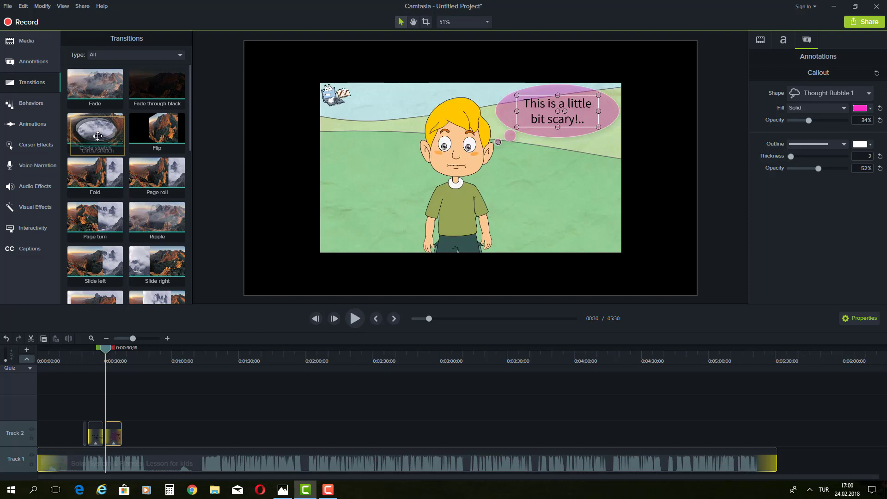
mouse_move(98, 136)
mouse_down()
mouse_move(50, 434)
mouse_move(68, 414)
mouse_move(111, 428)
mouse_move(83, 396)
mouse_move(694, 466)
mouse_move(773, 458)
mouse_move(245, 404)
mouse_move(105, 416)
mouse_move(65, 437)
mouse_move(42, 385)
mouse_move(70, 156)
mouse_move(93, 133)
mouse_up()
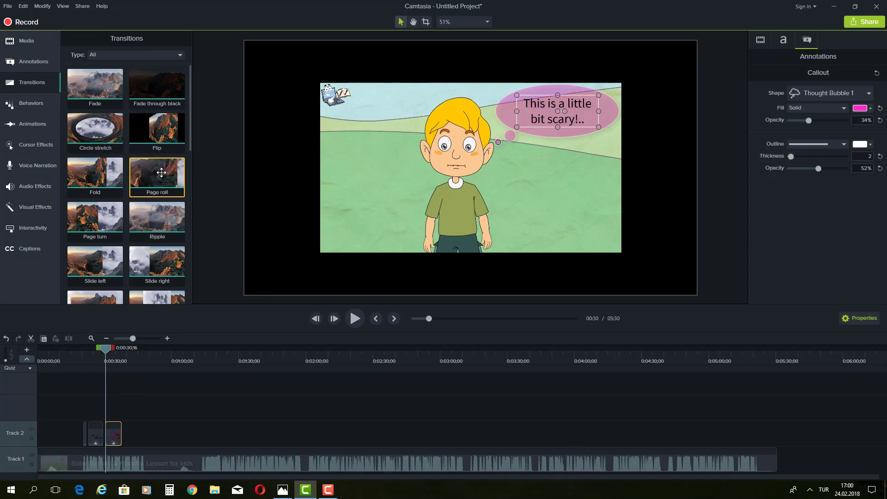
drag(161, 173, 116, 428)
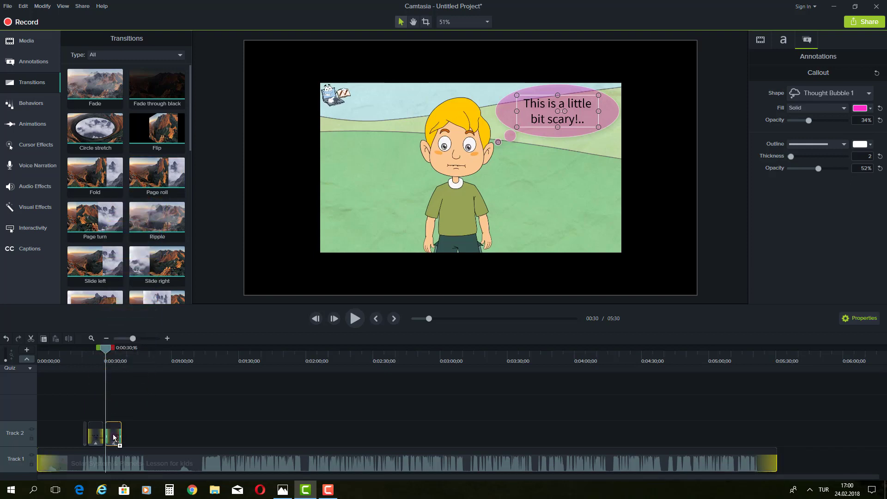
drag(114, 438, 113, 437)
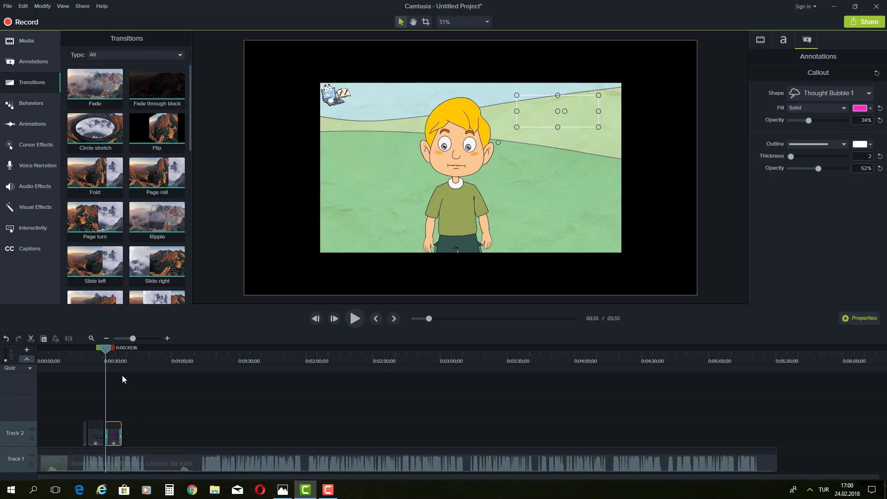
Step: Preview the bubble's entrance around 0:32, add Ripple to the callout, and rewind to 0:28
drag(106, 352, 99, 352)
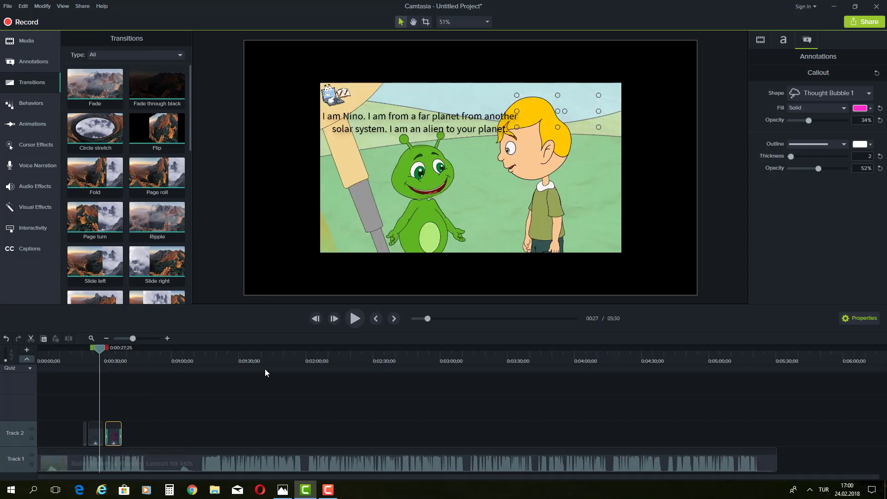
click(352, 317)
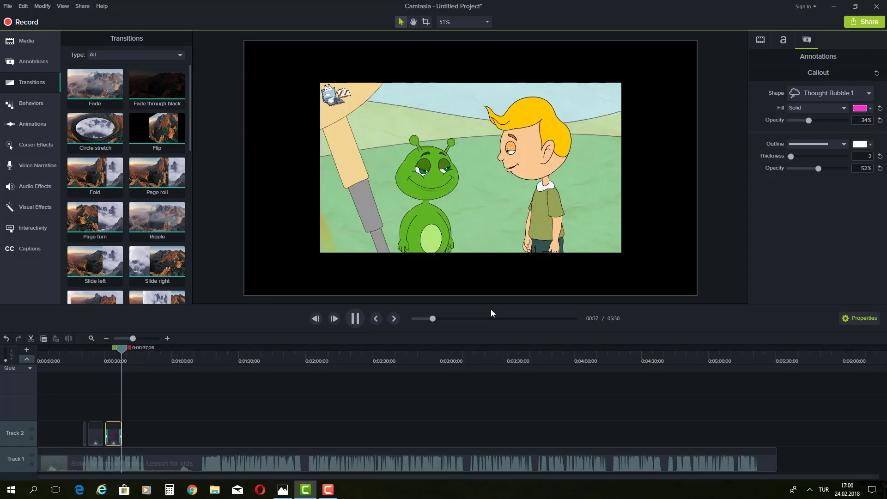
click(354, 319)
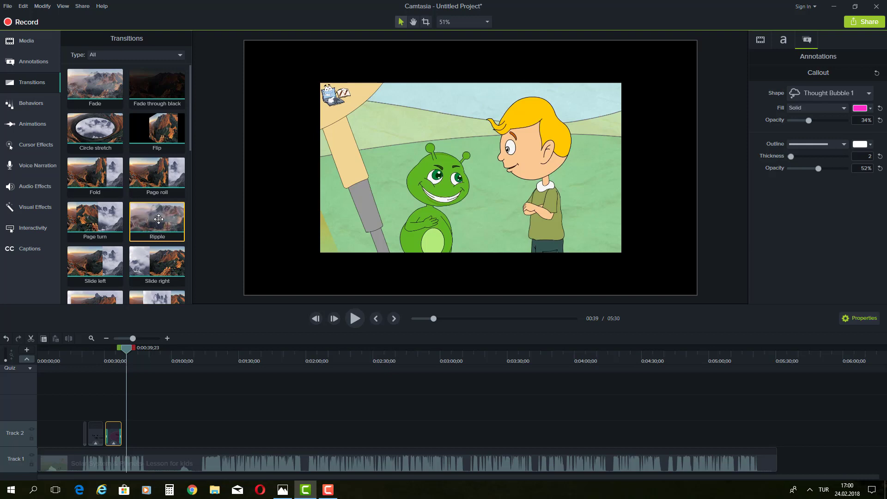
drag(159, 219, 114, 433)
drag(125, 345, 101, 349)
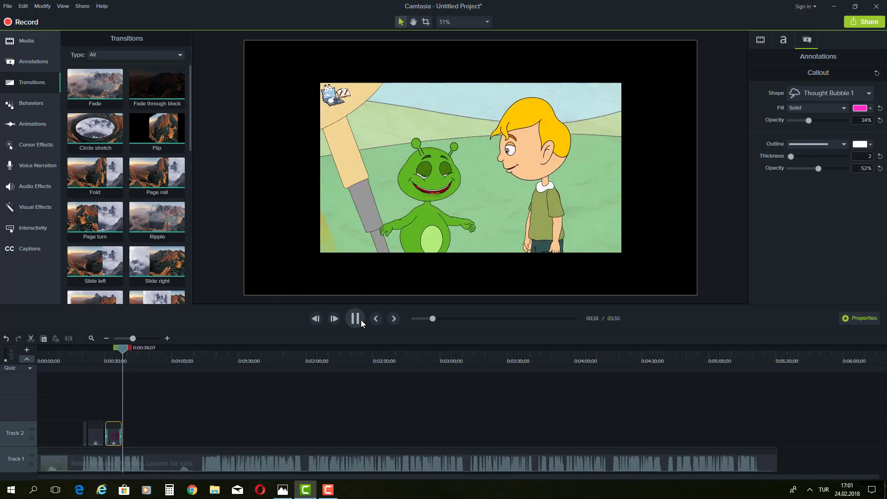
Step: Pause playback and show the Behaviors gallery with Drifting, Fade, Pop Up and Sliding
click(360, 319)
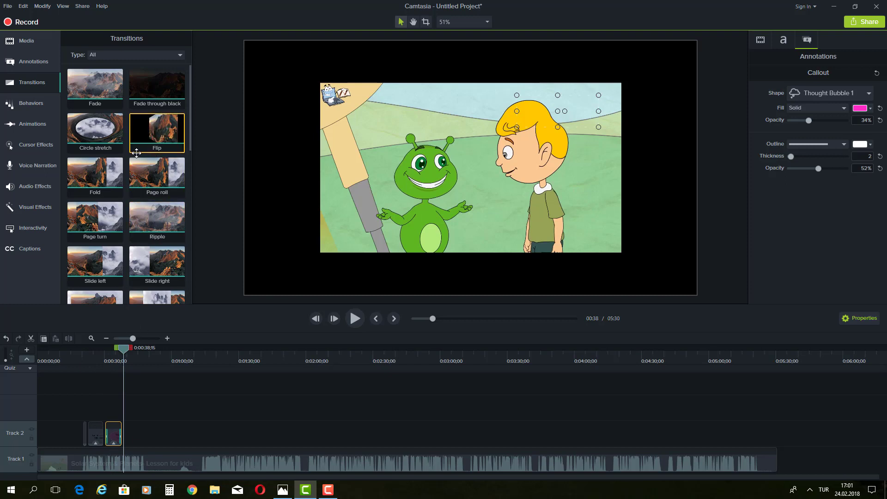
scroll(130, 217, down, 1)
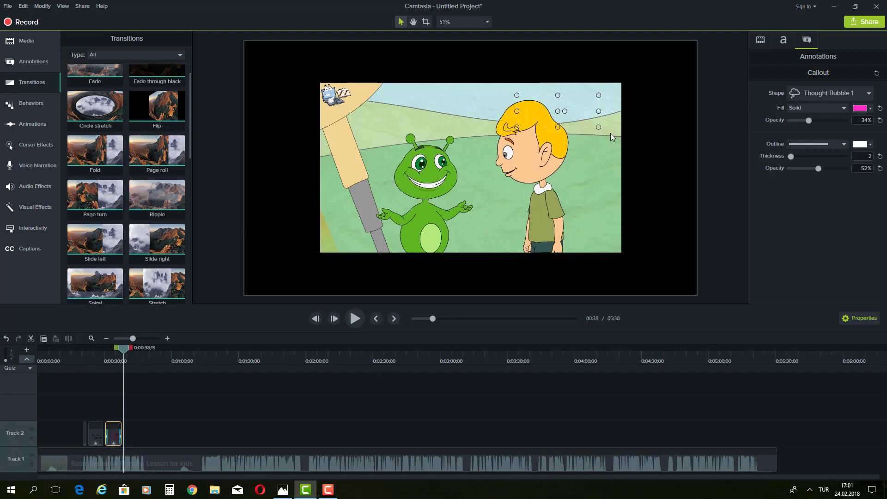
click(31, 103)
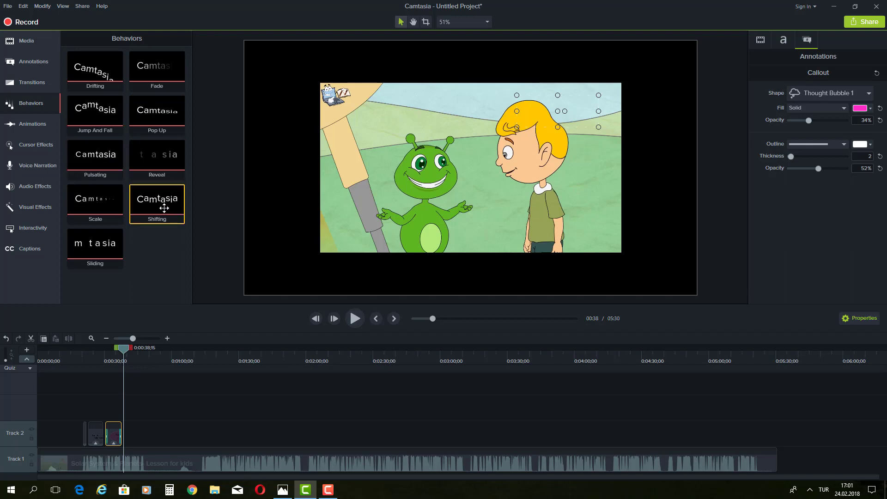
Step: Add a Zoom-n-Pan at 0:30 zooming to 178% on the boy, then play it
click(32, 121)
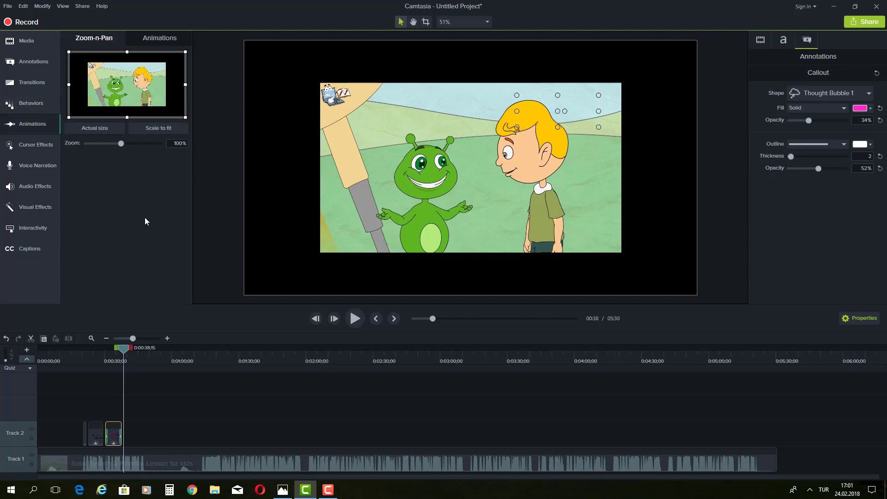
drag(124, 351, 107, 354)
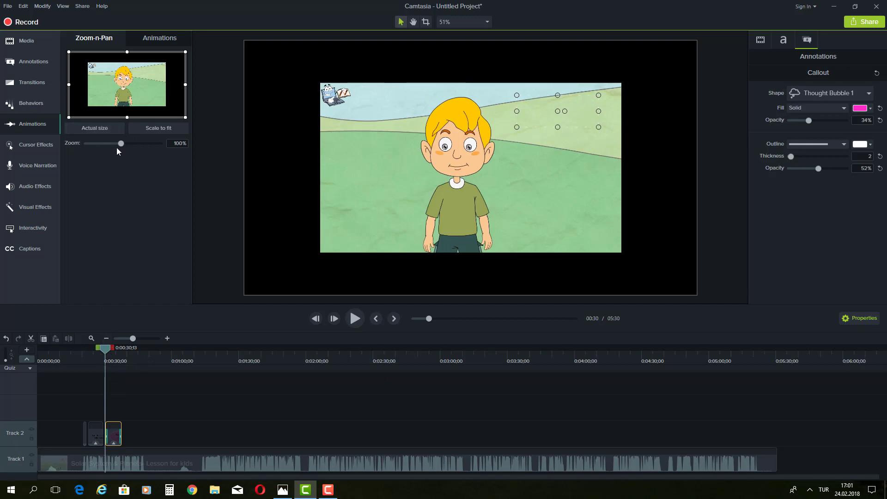
drag(121, 145, 150, 147)
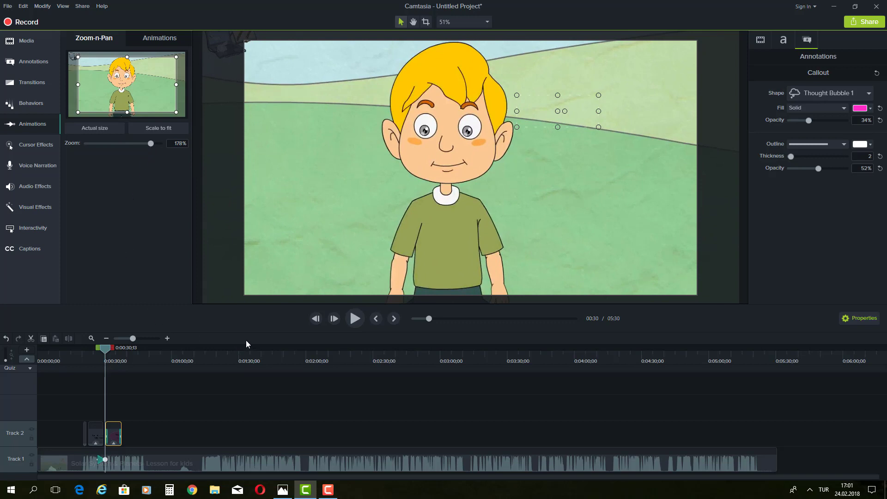
click(358, 321)
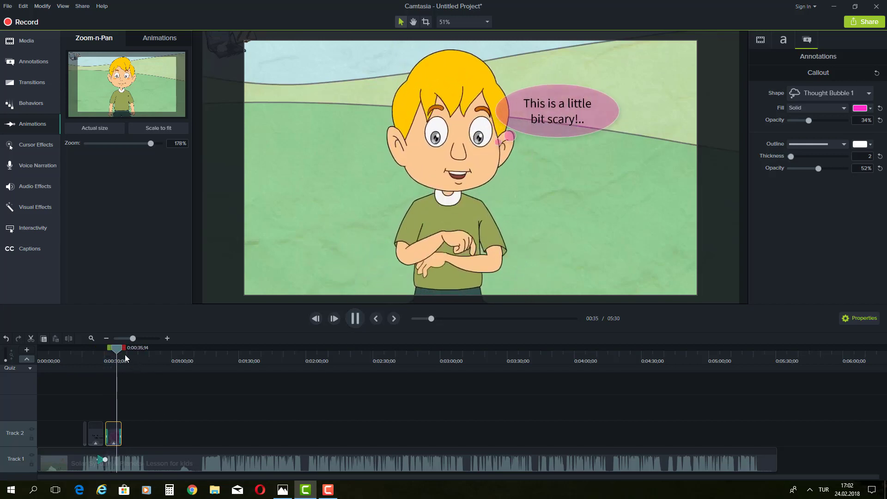
Step: Move the thought bubble to the frame's upper right with its tail toward the boy's head
key(space)
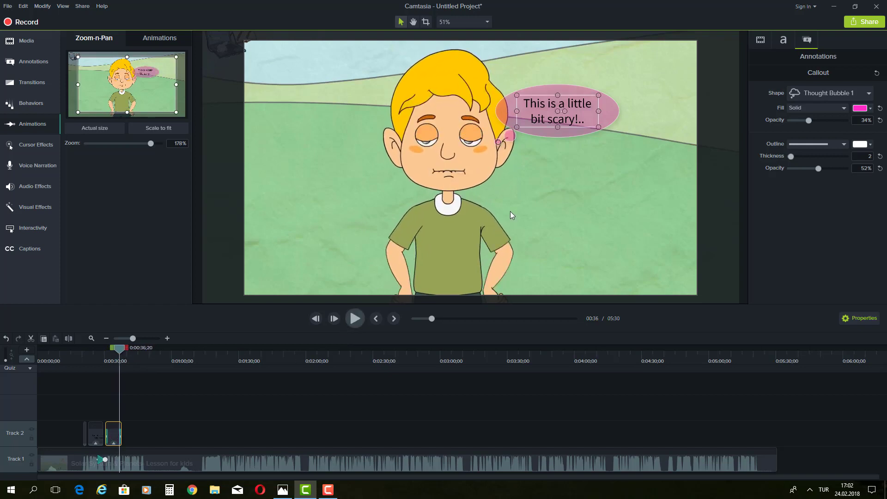
click(611, 108)
drag(610, 108, 658, 71)
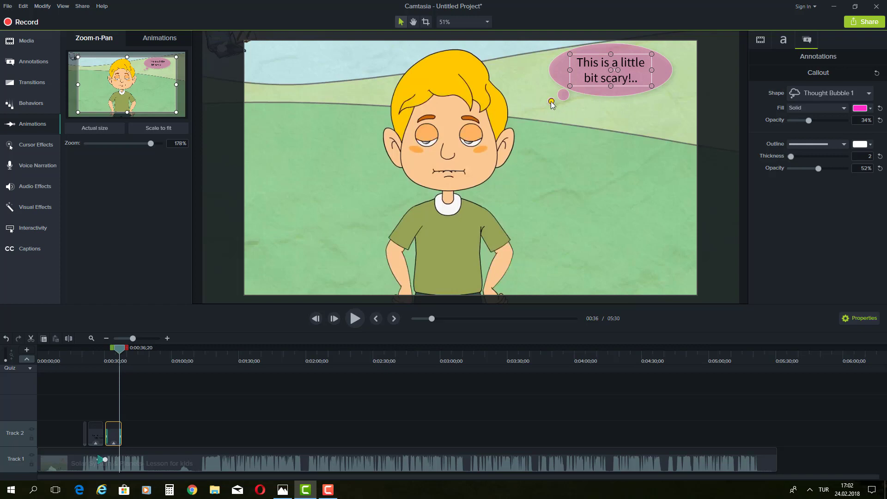
drag(543, 106, 530, 116)
click(296, 223)
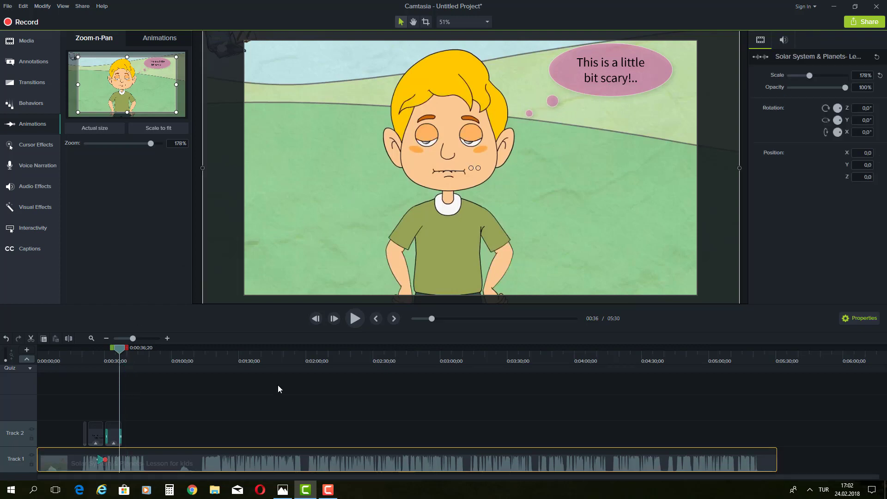
Step: Play back the repositioned bubble, then rewind to the alien's introduction caption at 0:27
click(359, 317)
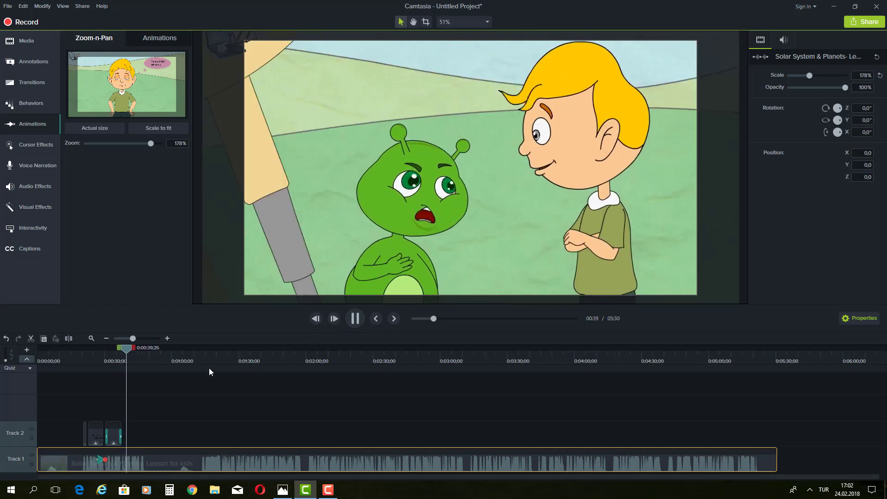
click(356, 323)
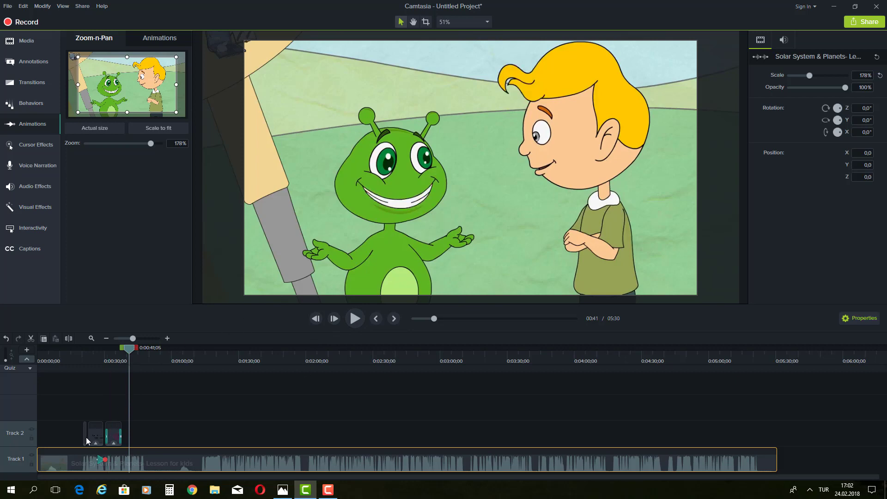
drag(121, 349, 83, 365)
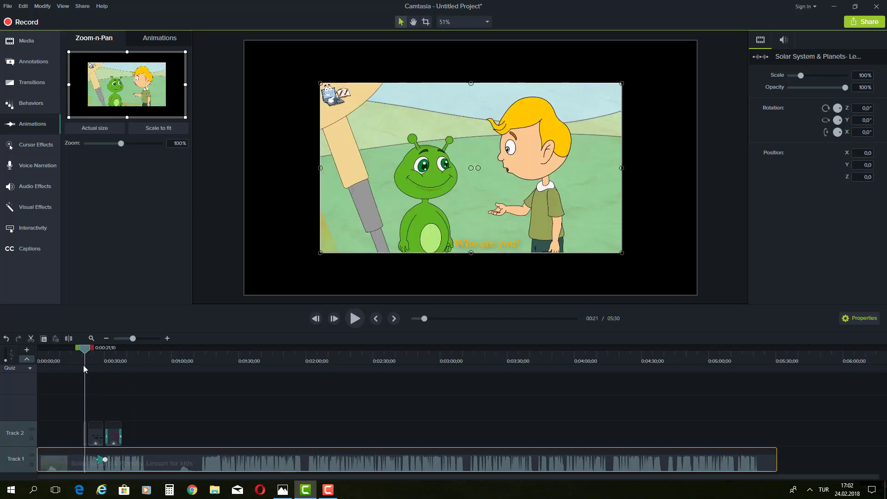
drag(83, 365, 96, 364)
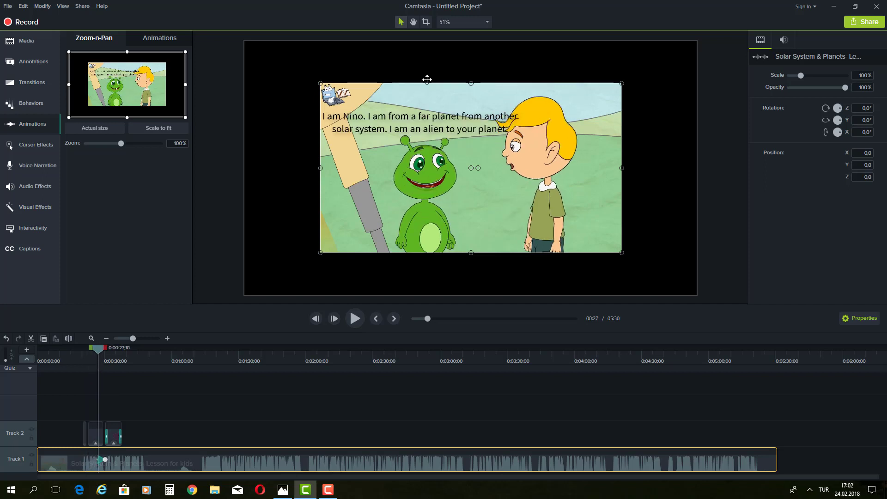
Step: Narrow the alien's introduction caption so it wraps onto three lines
click(424, 124)
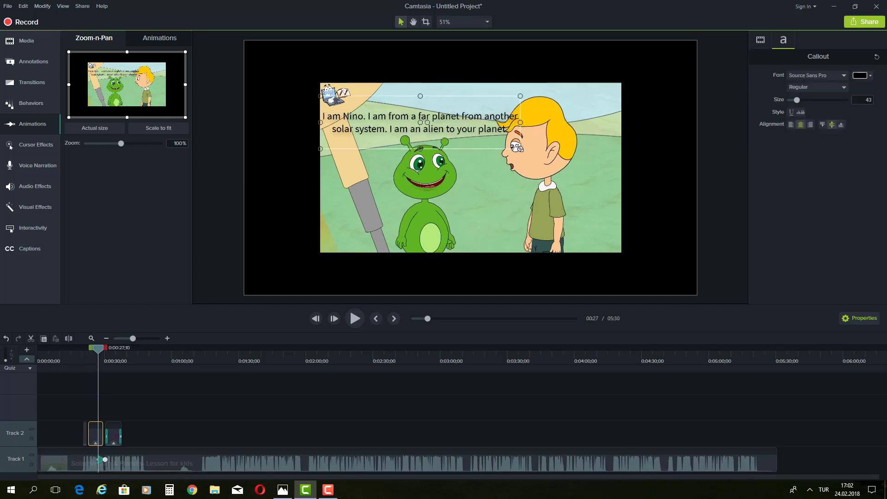
drag(518, 147, 480, 109)
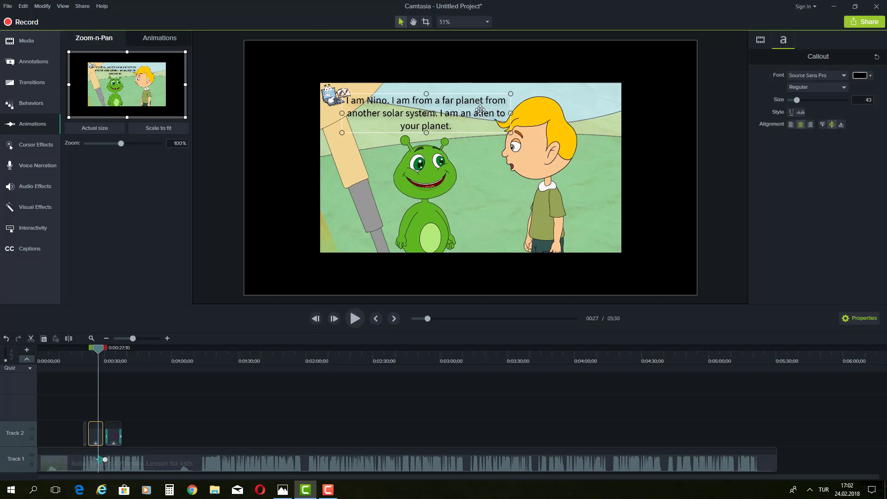
click(479, 170)
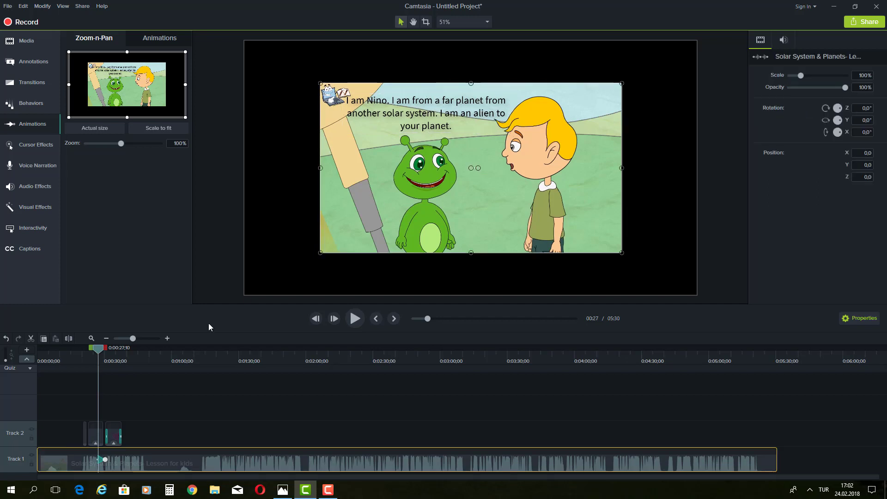
Step: Nudge the 'Who are you?' callout slightly higher and recheck the caption
click(85, 434)
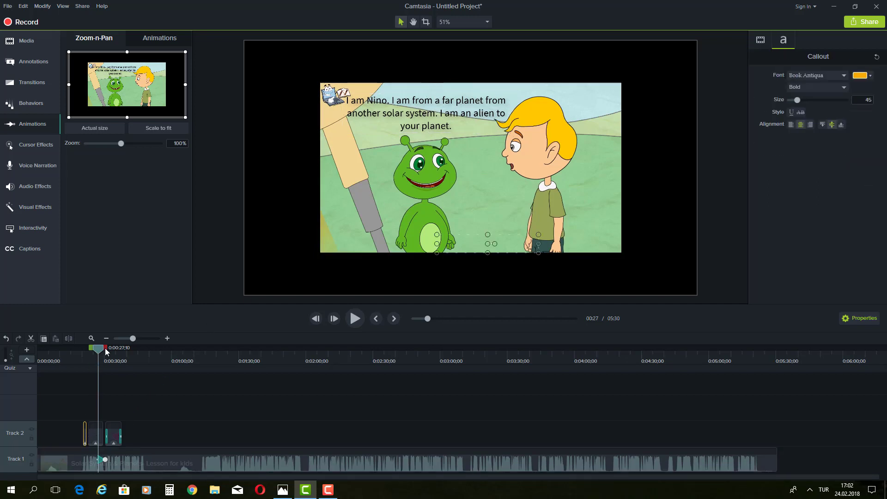
drag(104, 350, 89, 351)
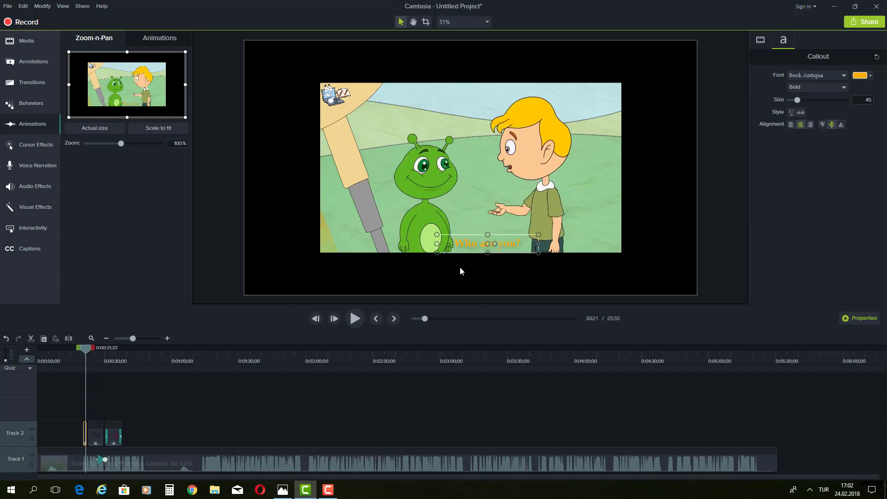
drag(476, 241, 479, 230)
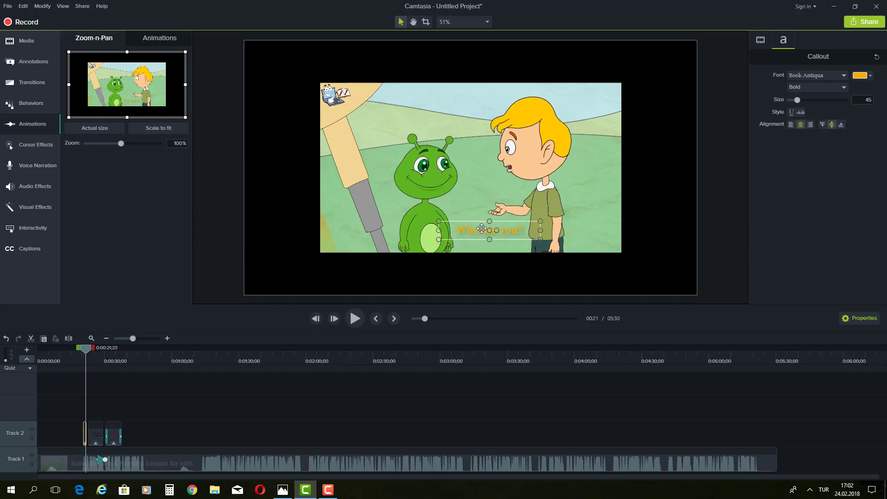
click(601, 227)
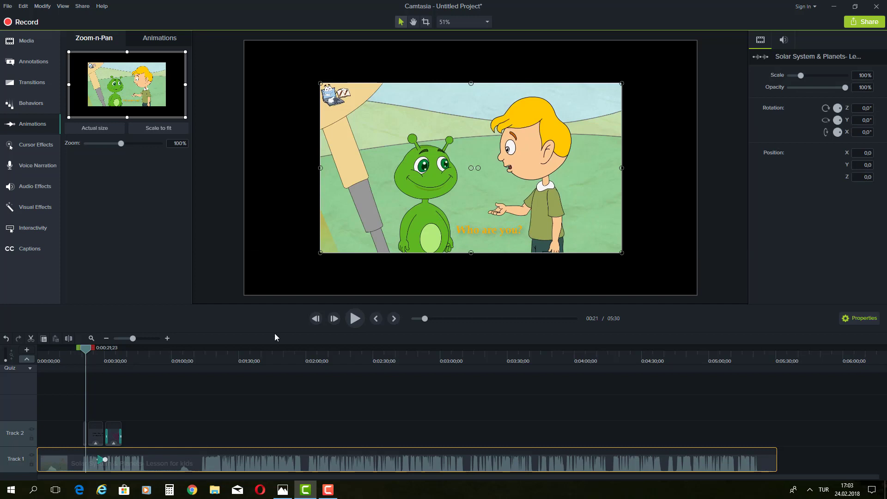
drag(84, 355, 93, 348)
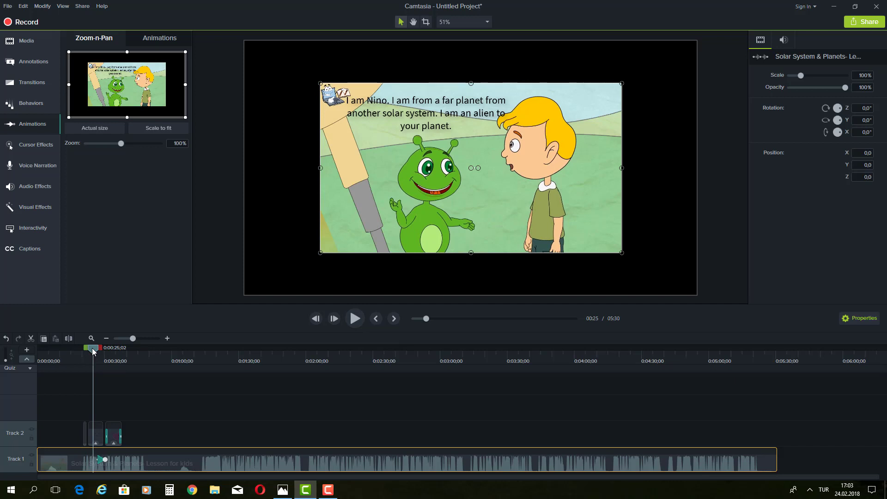
Step: Scrub ahead to the boy's zoomed close-up and browse the callouts gallery
drag(96, 351, 108, 352)
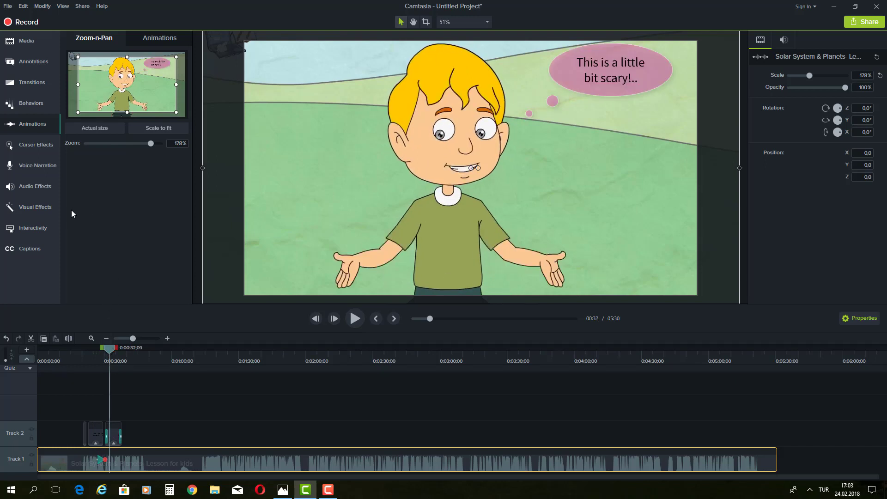
click(26, 65)
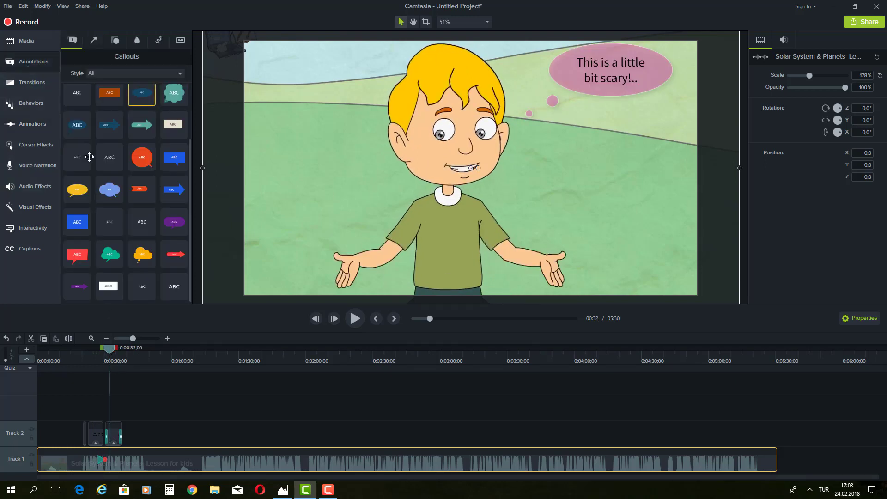
scroll(134, 209, up, 3)
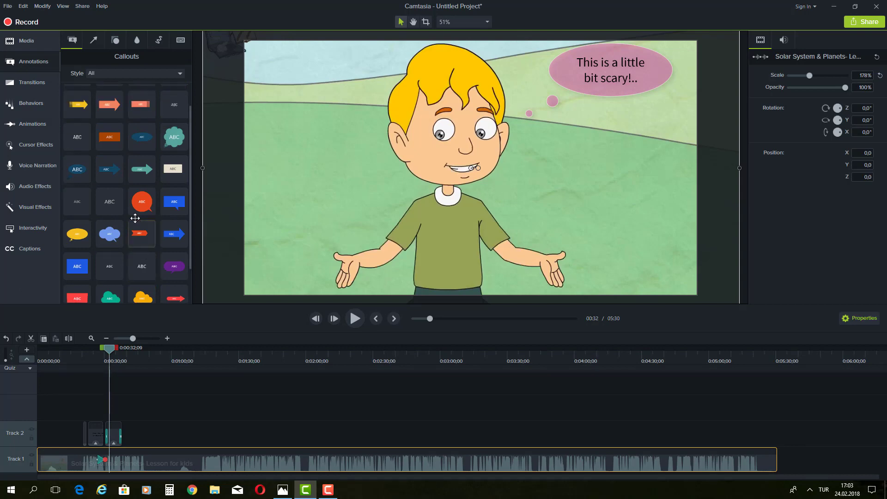
scroll(134, 218, down, 1)
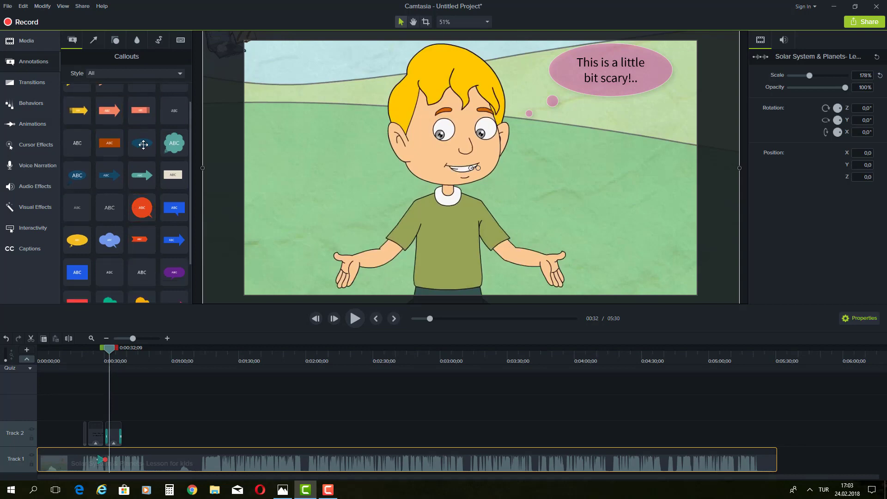
scroll(138, 175, down, 1)
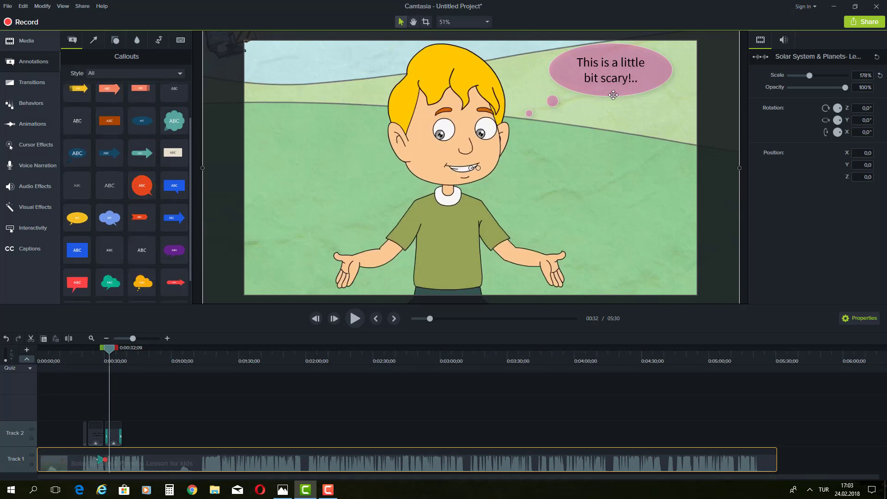
click(868, 318)
click(868, 322)
Step: Select the thought-bubble callout and bring up its Zoom-n-Pan animation showing the 178% close-up
click(629, 88)
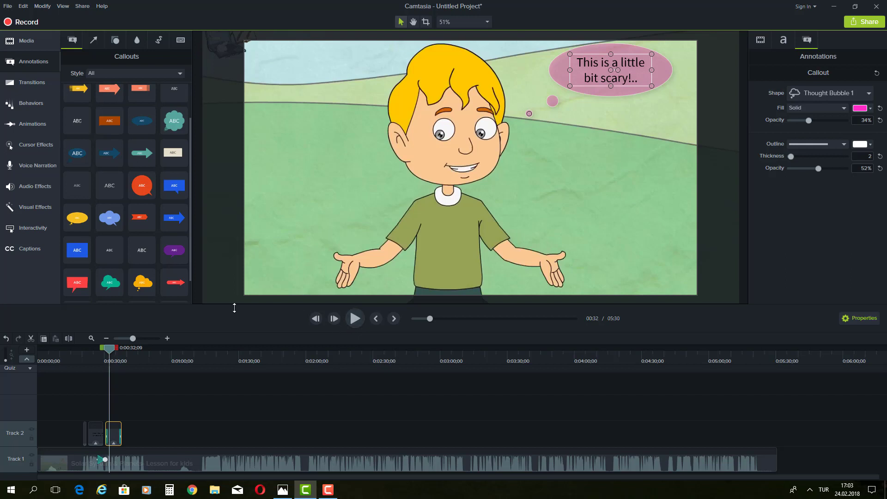
click(29, 82)
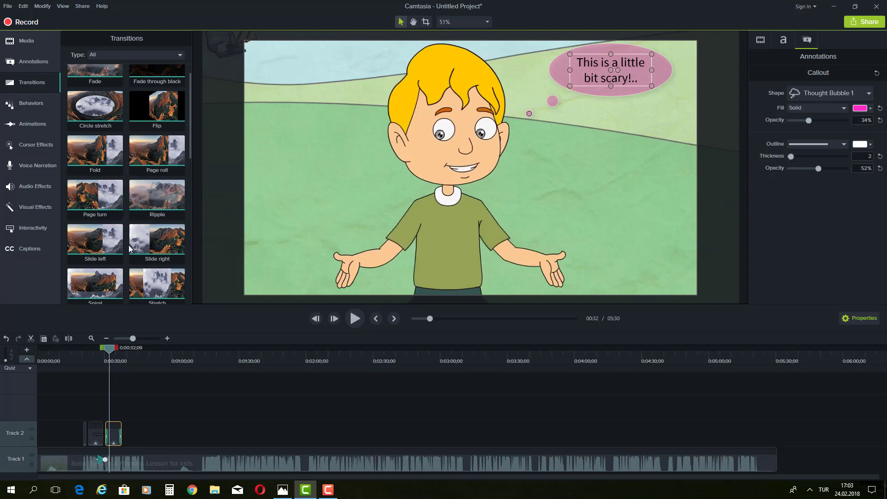
click(31, 103)
click(32, 124)
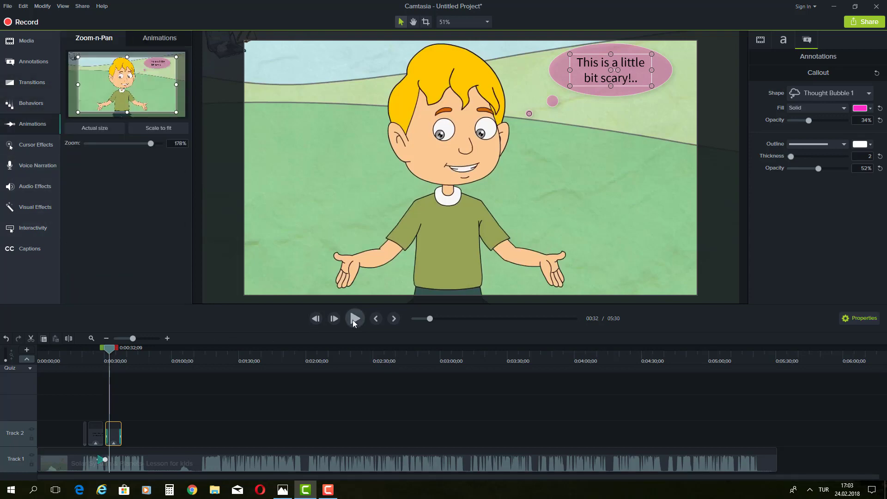
Step: Play the lesson from 0:00:32 and pause at 0:00:42 on the alien-and-boy scene
click(354, 322)
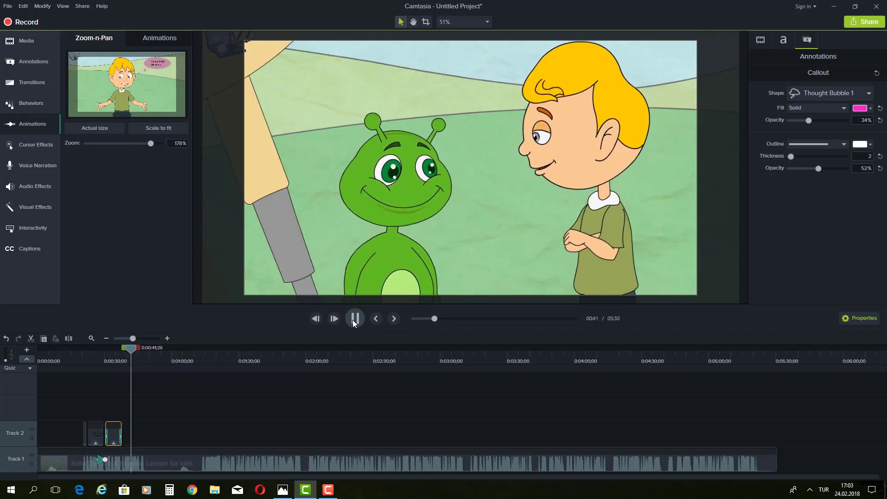
click(354, 319)
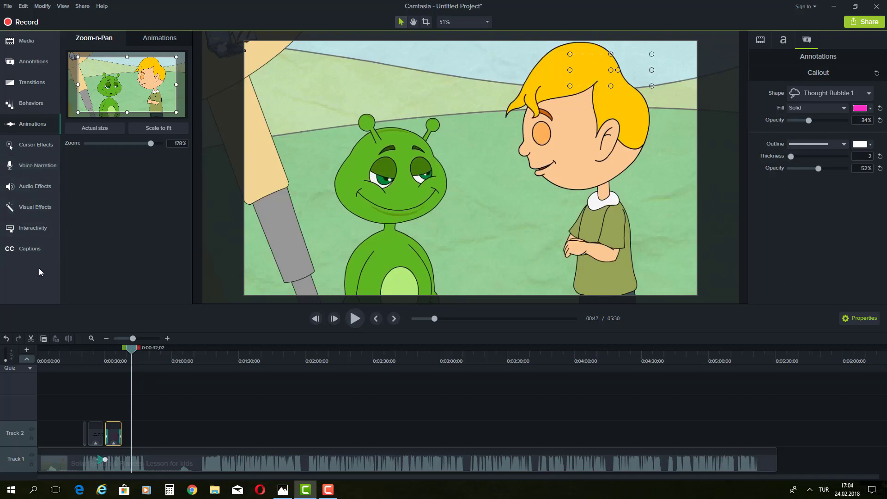
Step: Insert a Quiz 2 marker at 0:00:42 via Modify > Quizzes > Add Timeline Quiz
click(42, 6)
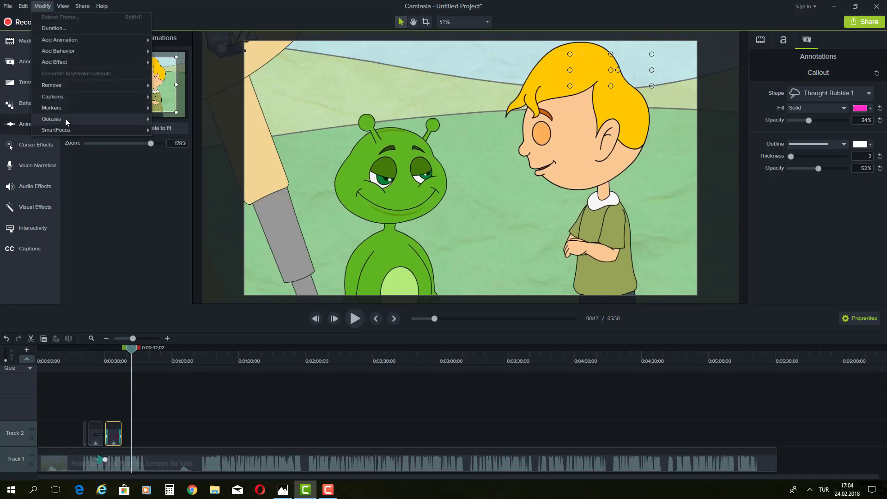
mouse_move(65, 120)
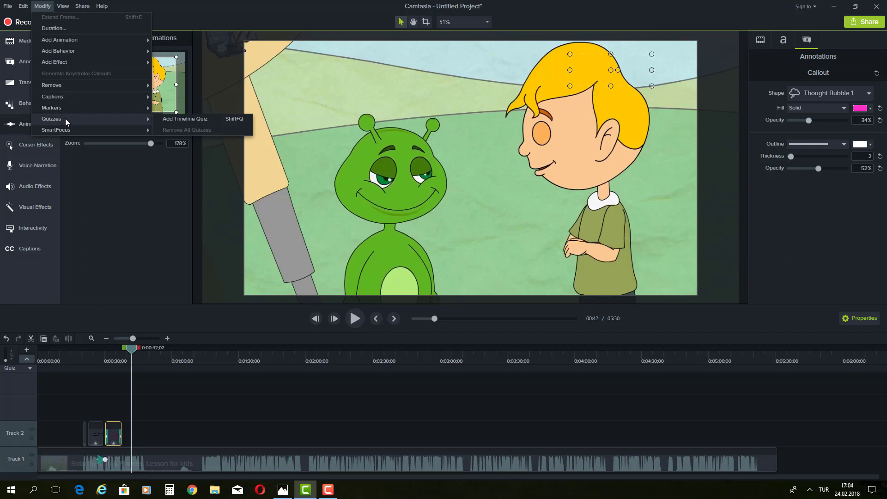
click(199, 123)
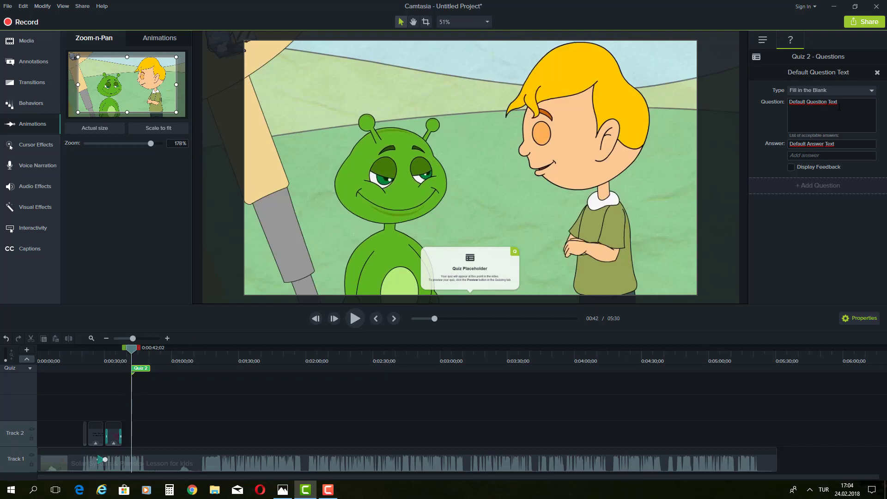
Step: Replace the question with '1. The name of our green friend is Nino.' and make it True/False
triple_click(813, 106)
text(1)
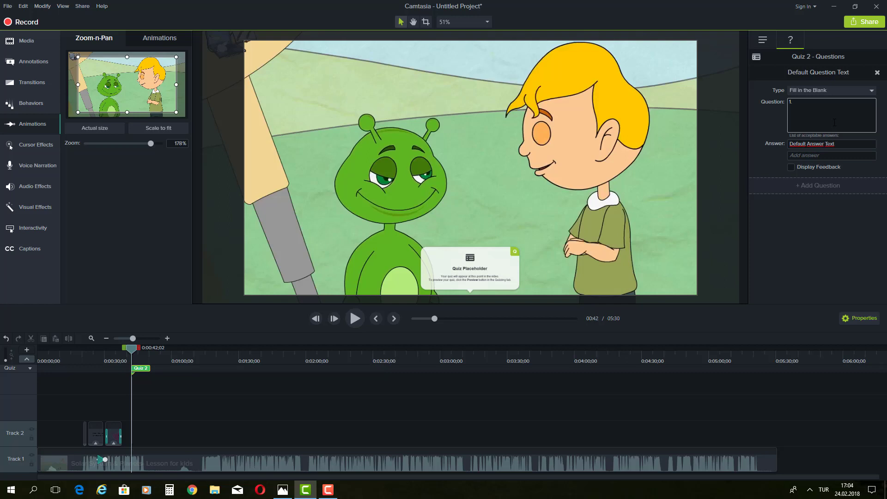
text(. An)
key(BackSpace)
key(BackSpace)
key(BackSpace)
key(BackSpace)
text(. The name of our green friend is Nino.)
click(862, 91)
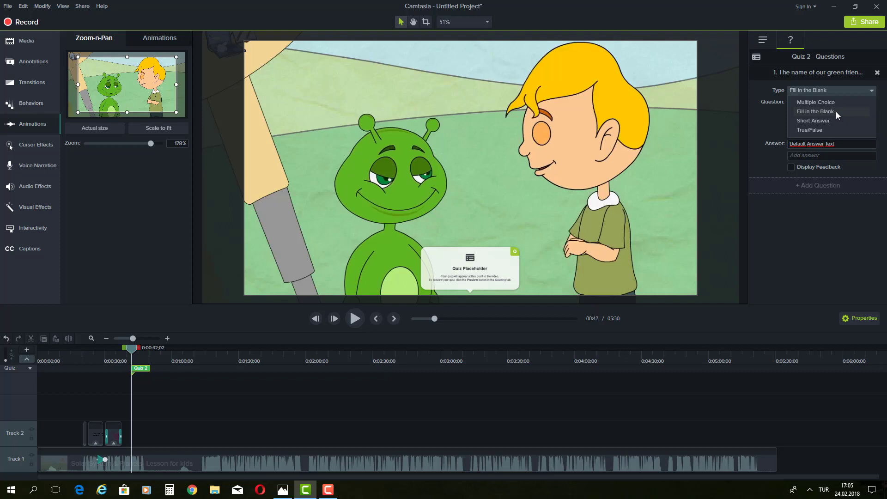
click(816, 130)
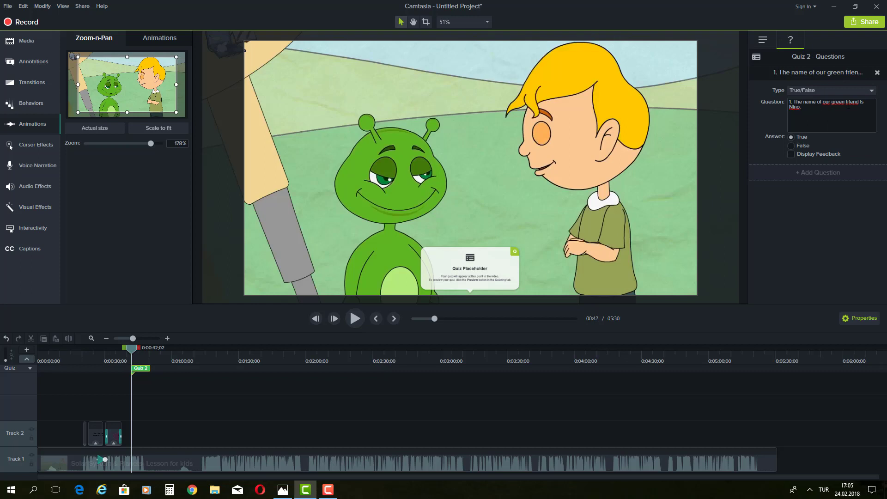
Step: Turn on feedback with 'Correct!' (Continue) for right answers and 'Incorrect!' for wrong ones
click(791, 153)
click(838, 162)
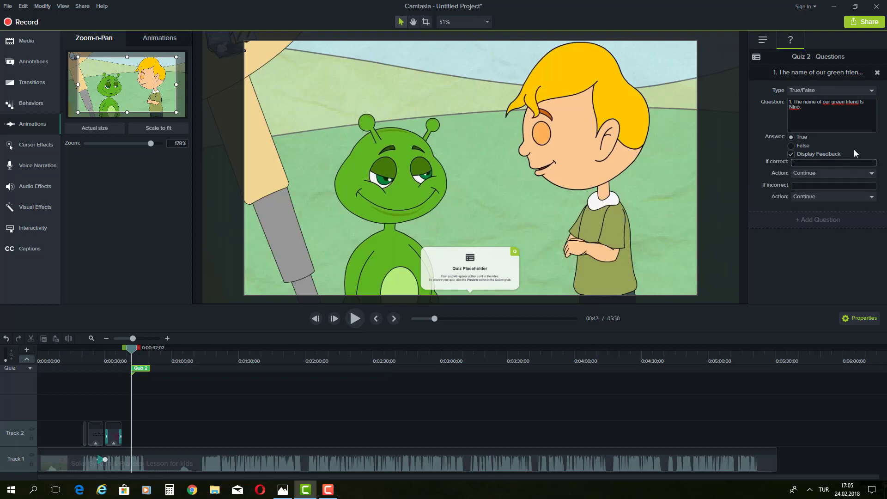
text(Correct!)
click(813, 173)
click(815, 176)
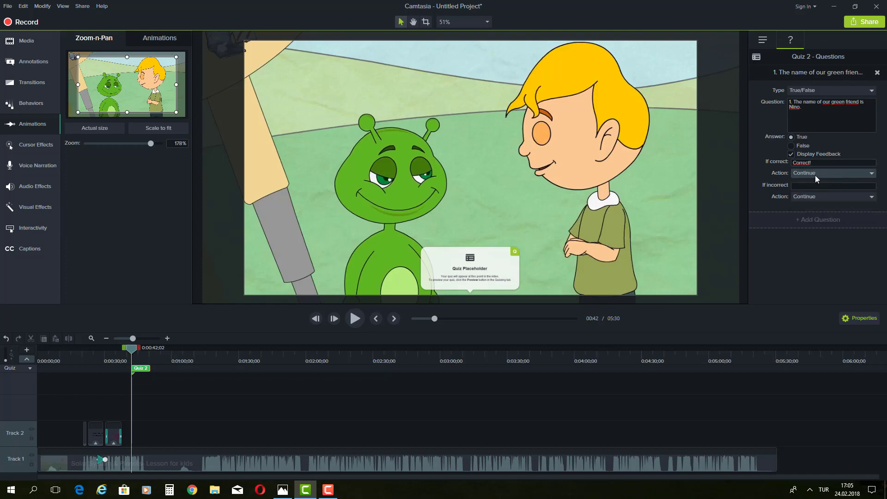
click(805, 185)
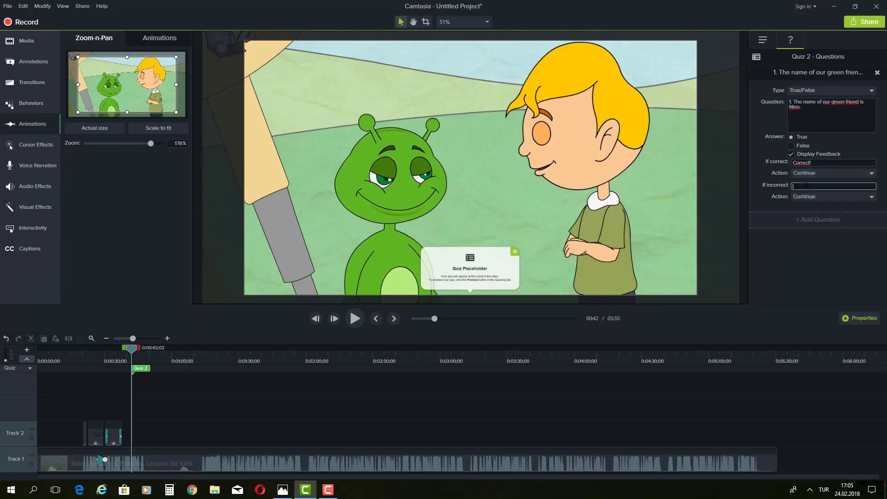
text(Incorrect!)
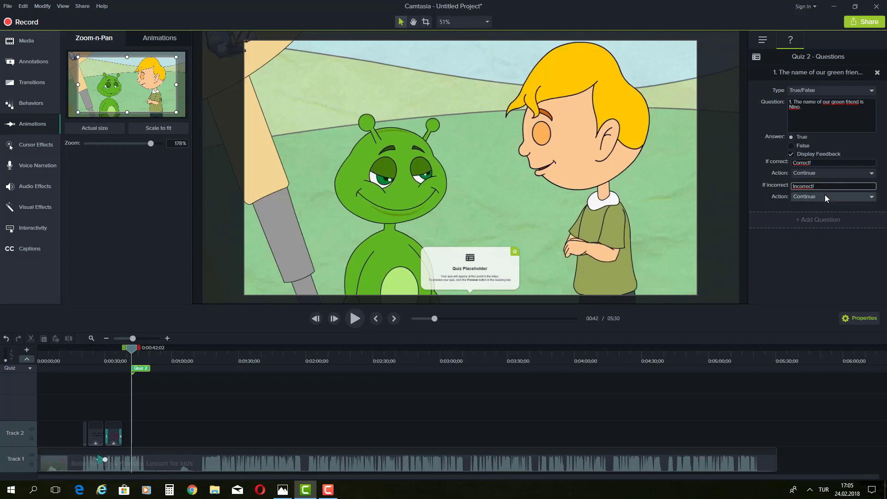
Step: Set the incorrect-answer action to Jump to Time and scrub back to about 0:00:22
click(825, 196)
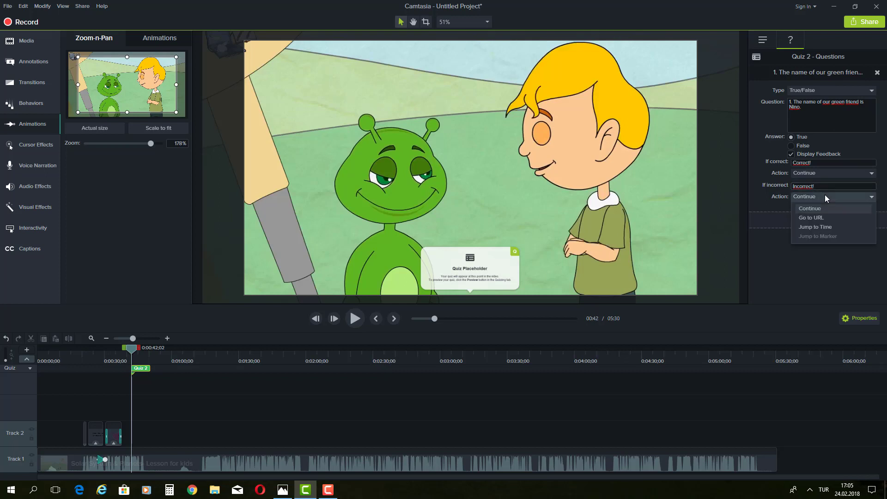
click(814, 227)
drag(135, 352, 119, 353)
drag(115, 358, 89, 356)
click(88, 353)
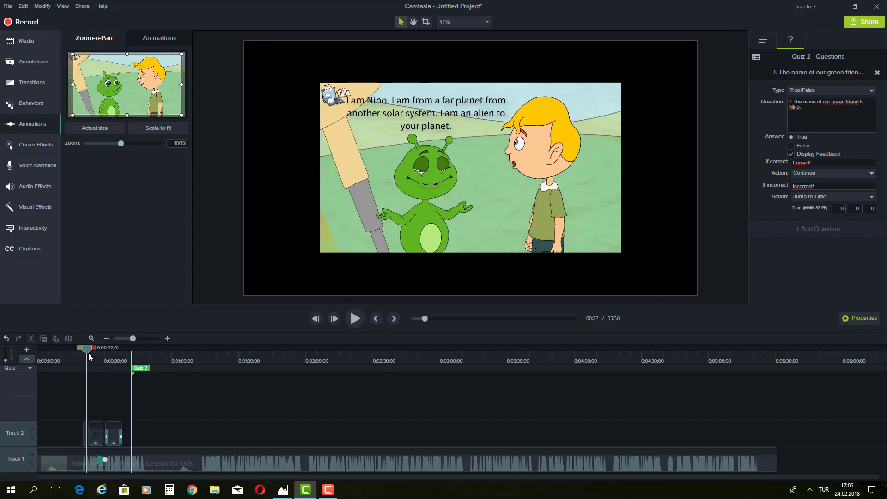
Step: Preview the scene from 0:00:22 and enter 22 seconds as the jump time
click(352, 319)
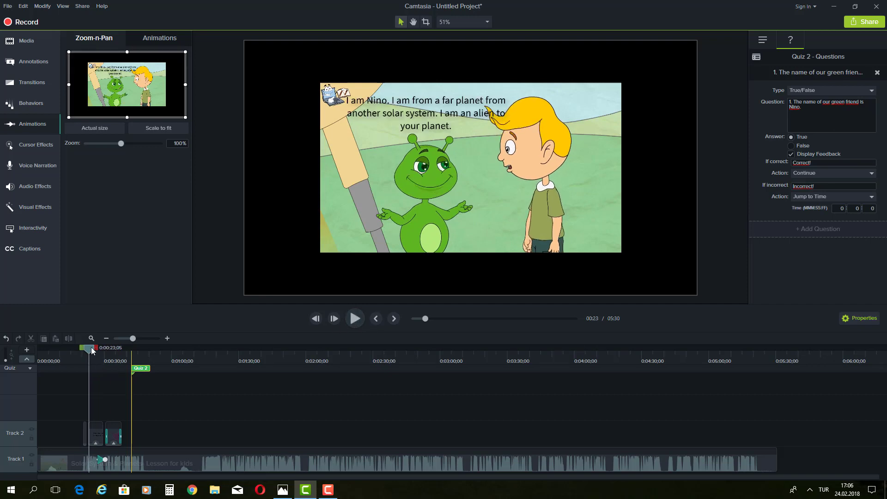
drag(92, 350, 89, 350)
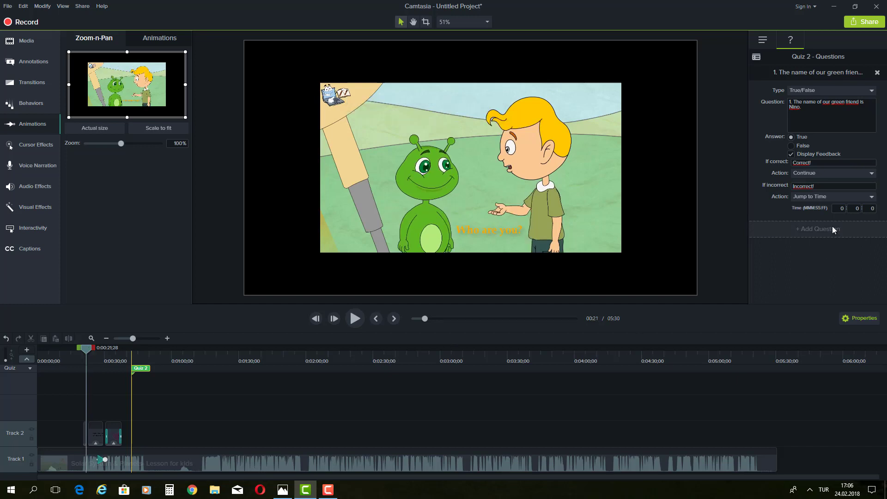
click(858, 209)
text(22)
click(870, 210)
click(783, 263)
Step: Recheck the timing around 0:00:21–0:00:23 and change the jump time to 21 seconds
drag(84, 348, 85, 347)
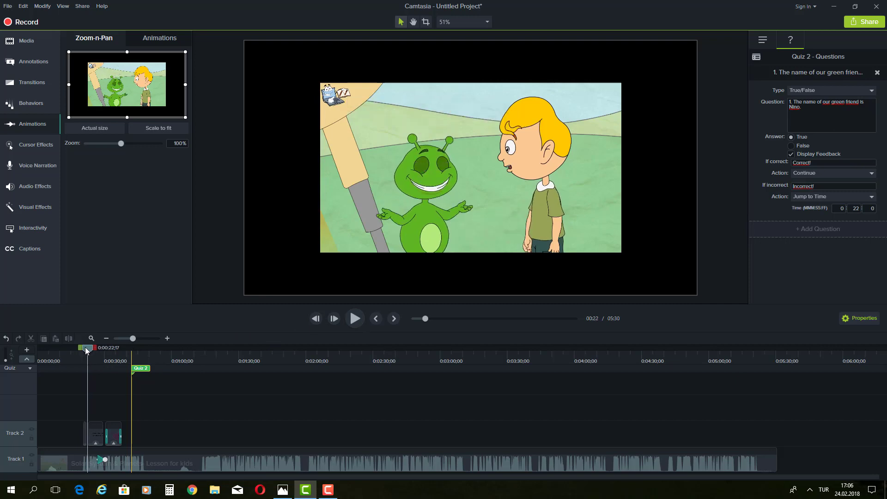
click(354, 323)
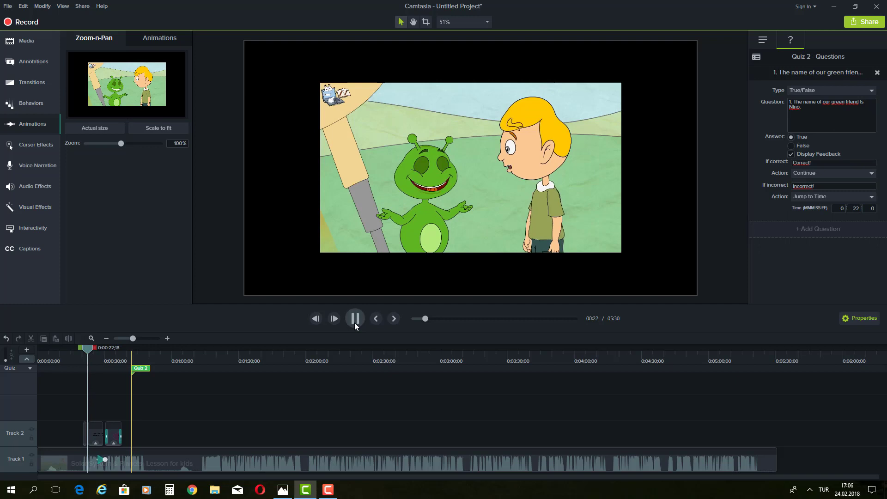
drag(90, 344, 84, 346)
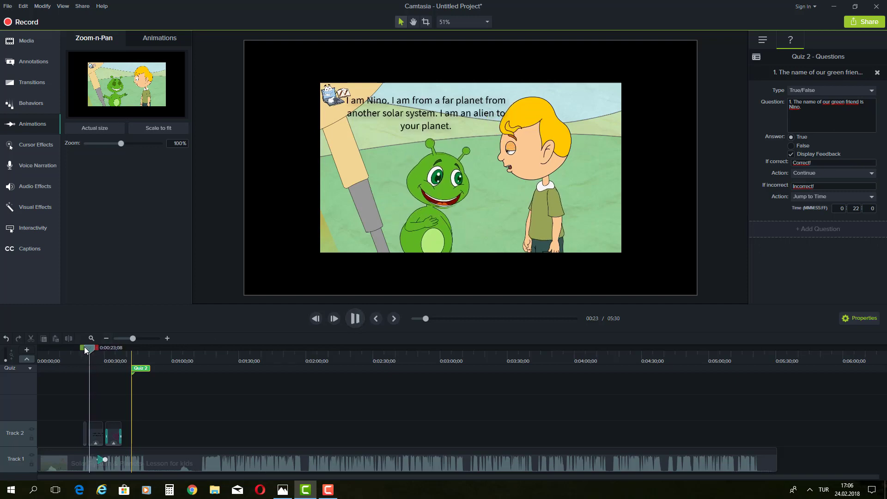
click(358, 321)
click(359, 321)
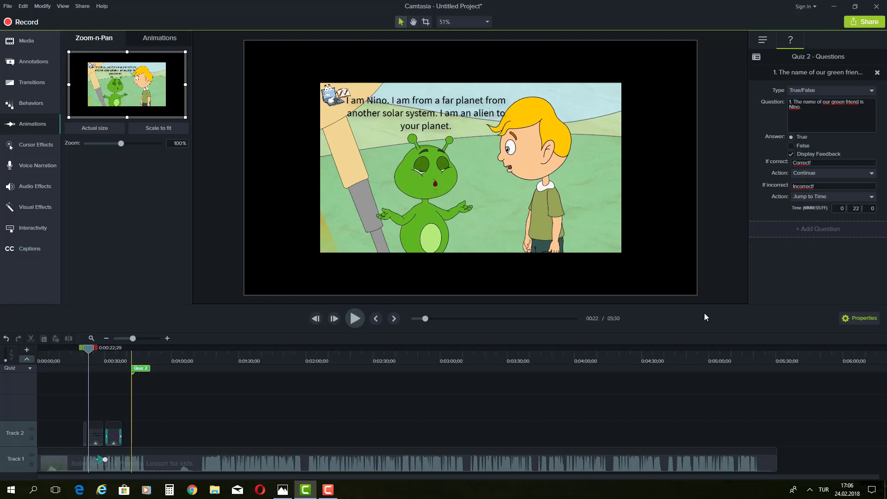
click(861, 209)
text(21)
click(802, 265)
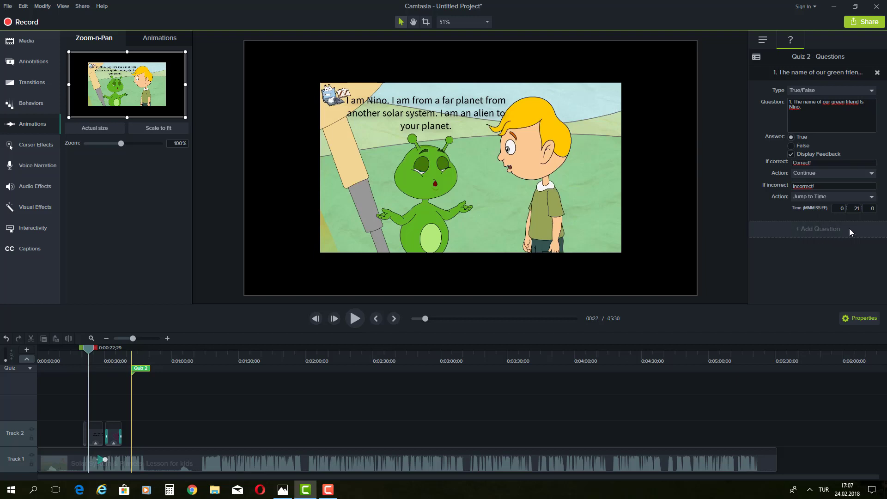
Step: Add question 2 to Quiz 2: '2. The alien suggests to go to other plantes.'
click(814, 230)
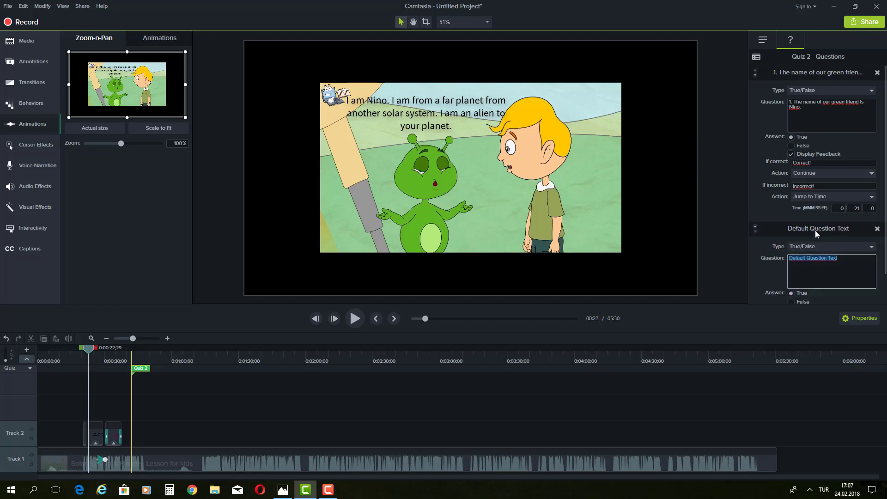
text(2.)
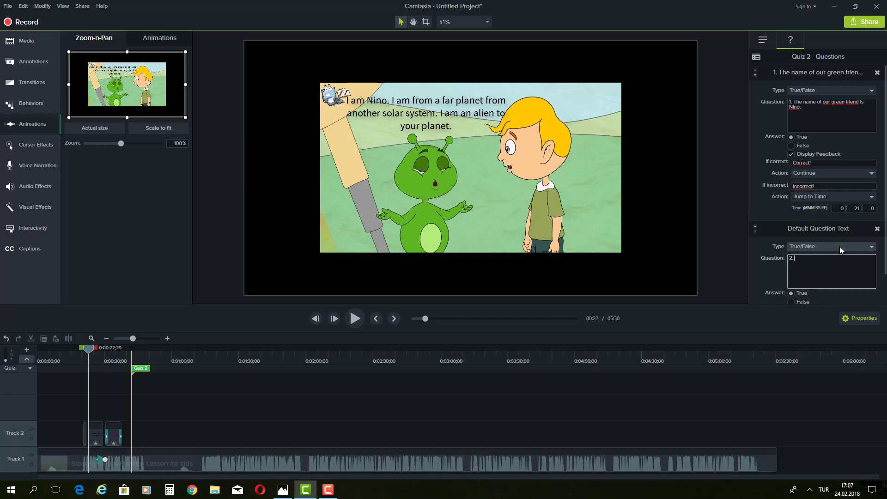
text(The alien sugge)
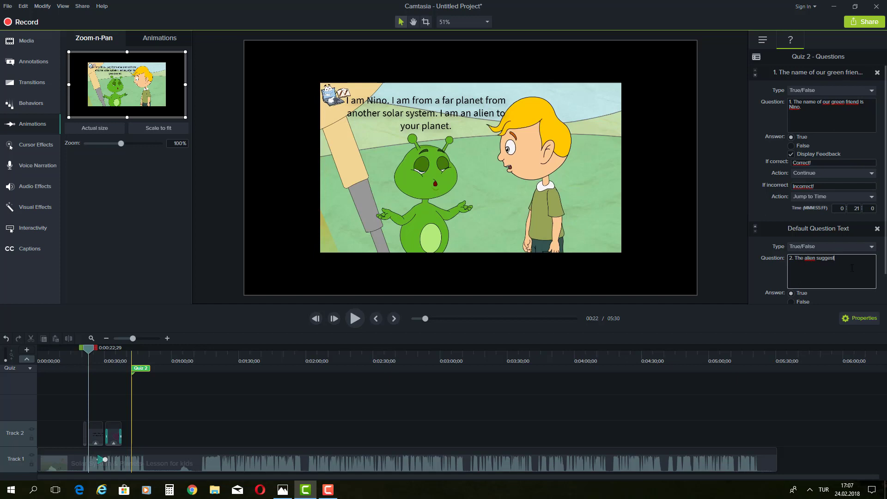
text(s to go to other plantes.)
scroll(877, 254, down, 2)
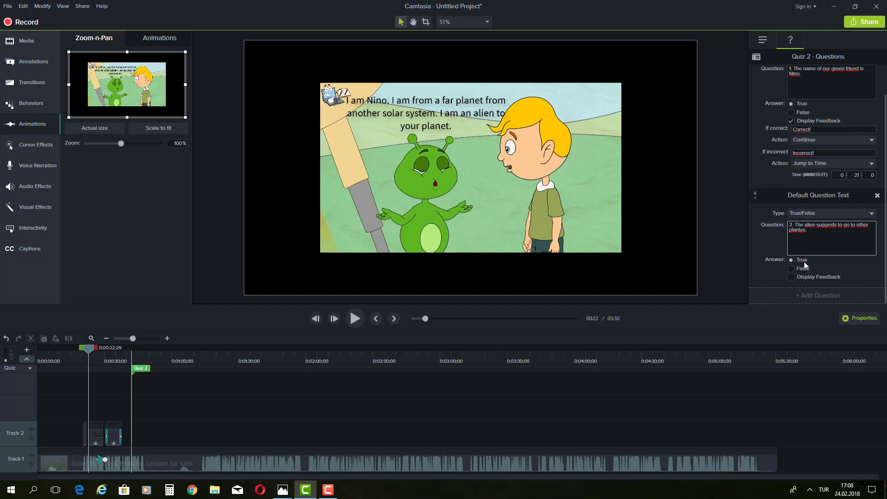
click(793, 267)
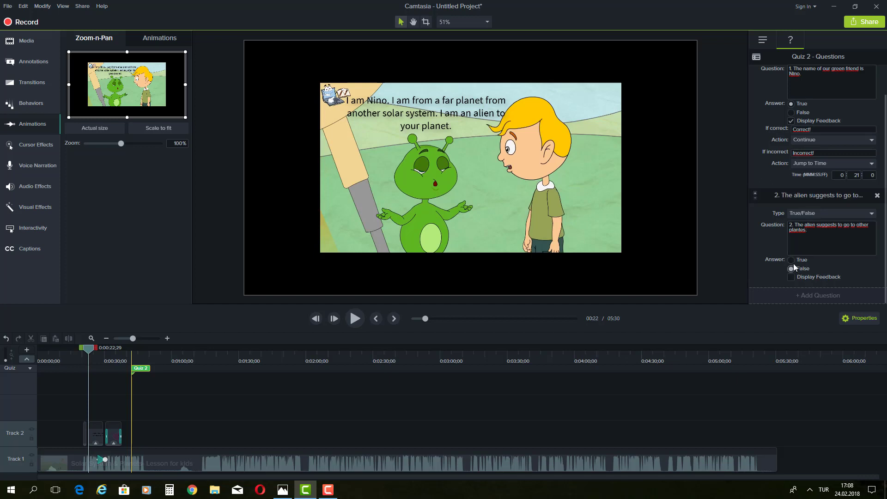
click(852, 214)
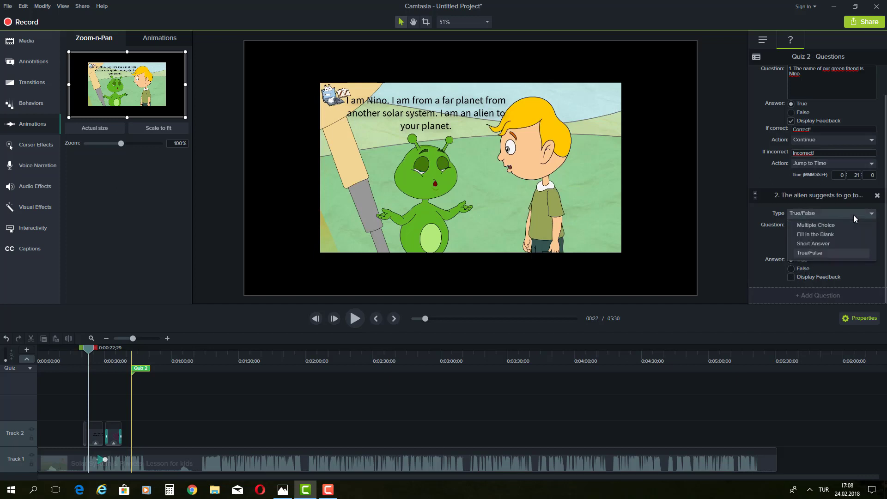
Step: Switch question 2 to Multiple Choice and reword it as 'What does Nino suggest to do?'
click(821, 226)
click(814, 233)
mouse_move(815, 233)
mouse_down()
mouse_move(800, 230)
mouse_move(810, 231)
mouse_up()
click(795, 229)
text(W)
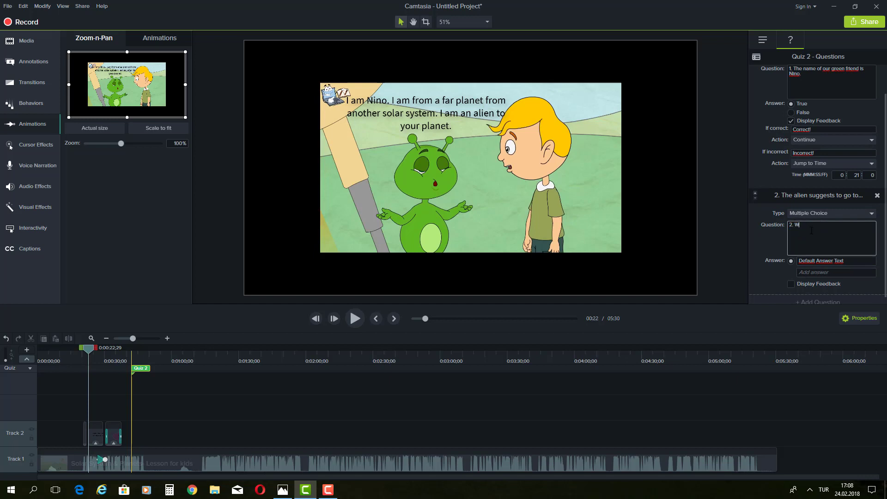
text(hat does Nino suggest to do?)
Step: Enter answers 'to take a ride to the solar system', 'to go home' and 'to play a game'
key(Tab)
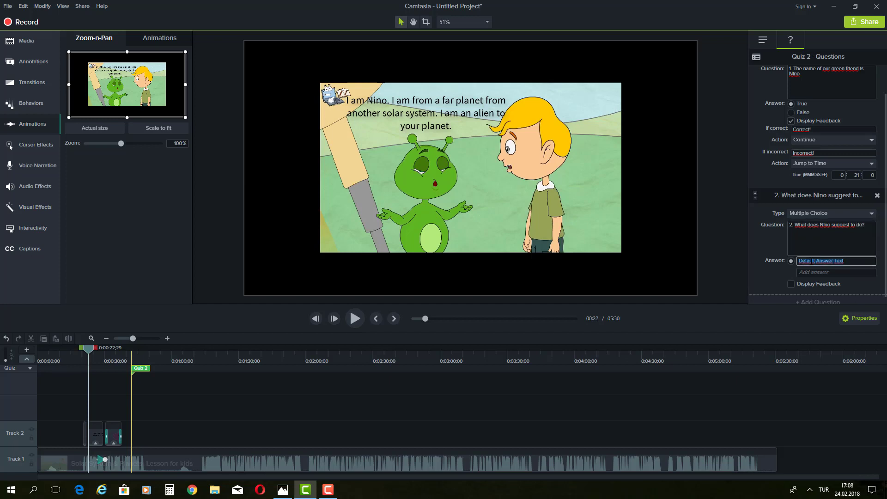
text(to take a ride to the solar system)
click(814, 272)
text(to g)
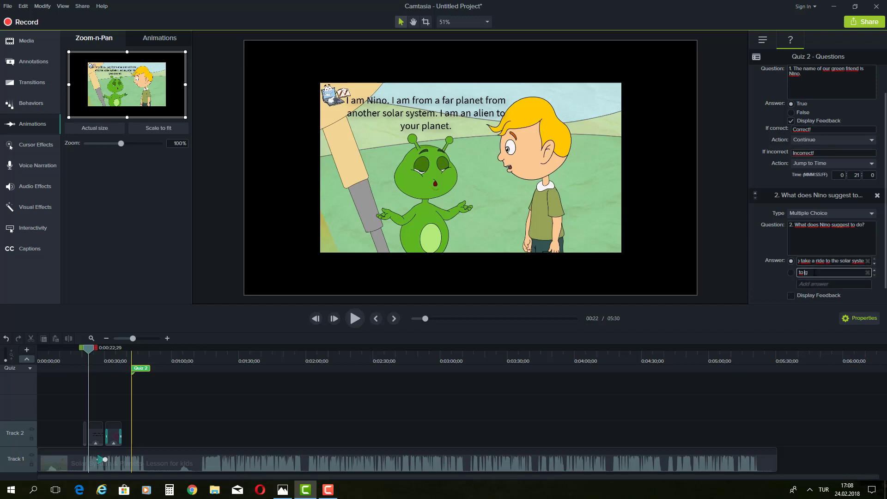
text(o home)
click(825, 283)
text(to play)
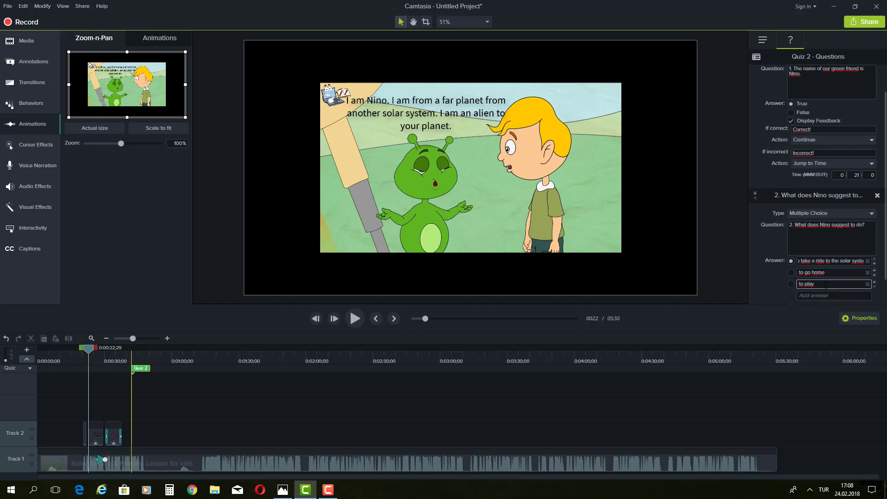
text( a game)
Step: Mark 'to go home' correct, try feedback text 'Conrect', then turn Display Feedback off
scroll(815, 277, down, 1)
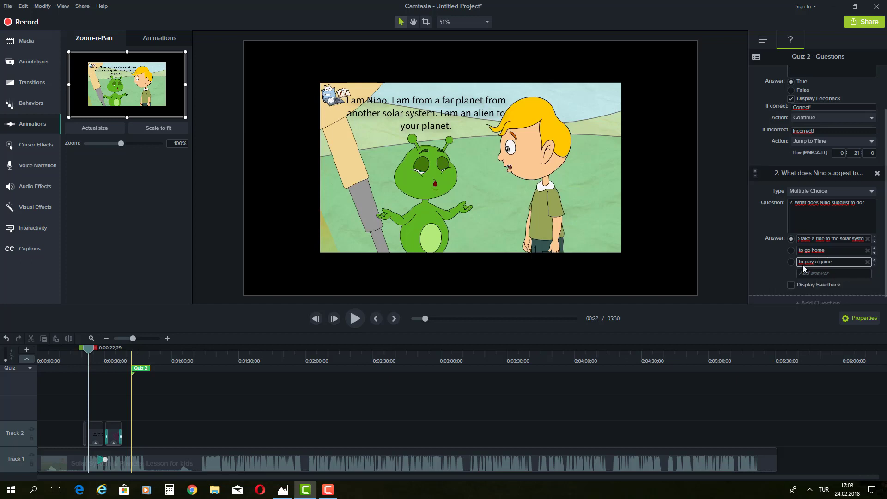
click(791, 252)
scroll(795, 263, down, 1)
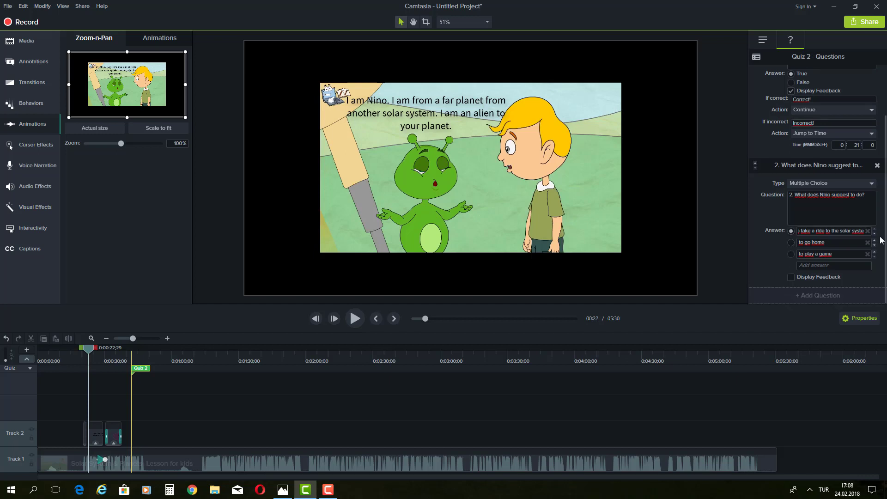
click(791, 277)
scroll(784, 258, down, 2)
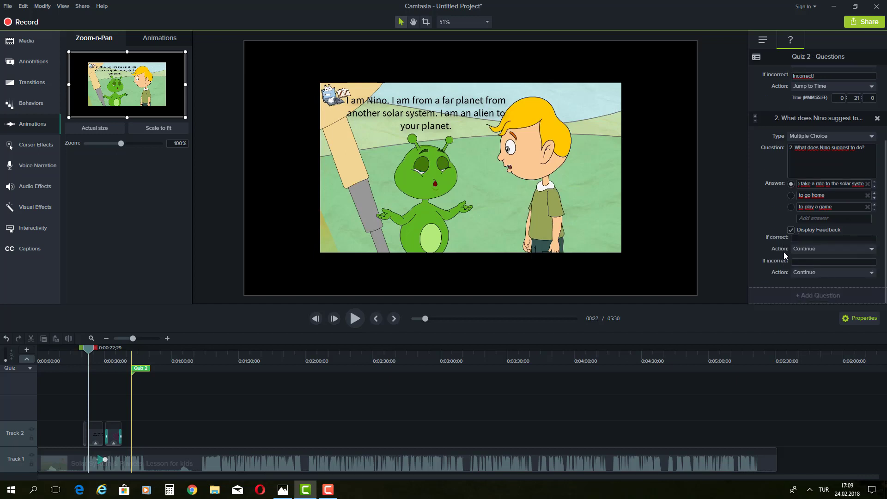
click(803, 237)
text(Conrect)
click(790, 230)
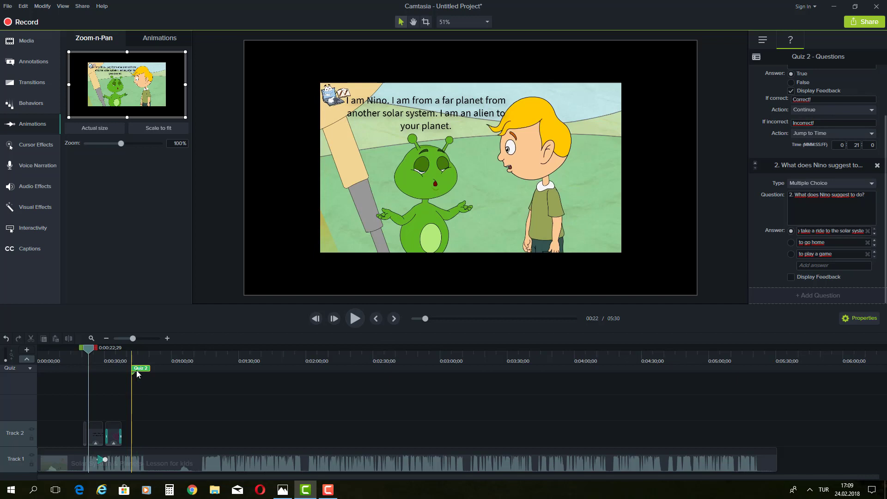
Step: Preview the lesson to 00:54 and mark 'to take a ride to the solar system' correct
click(354, 318)
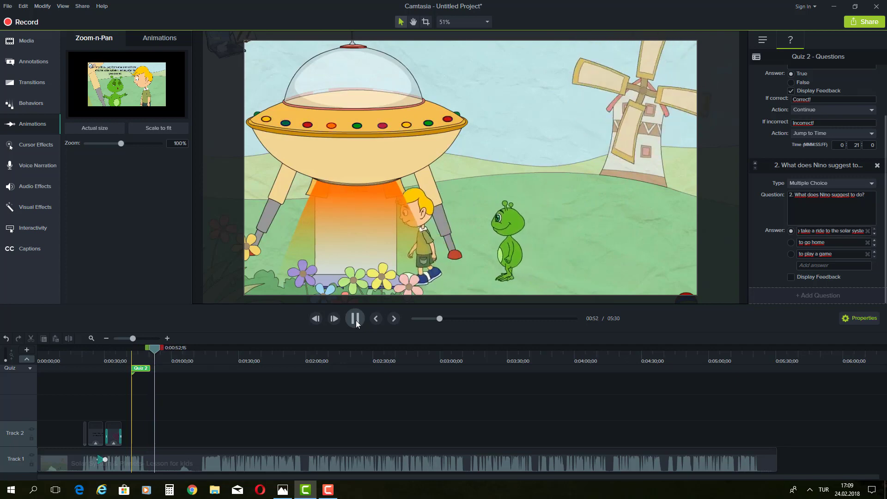
click(355, 320)
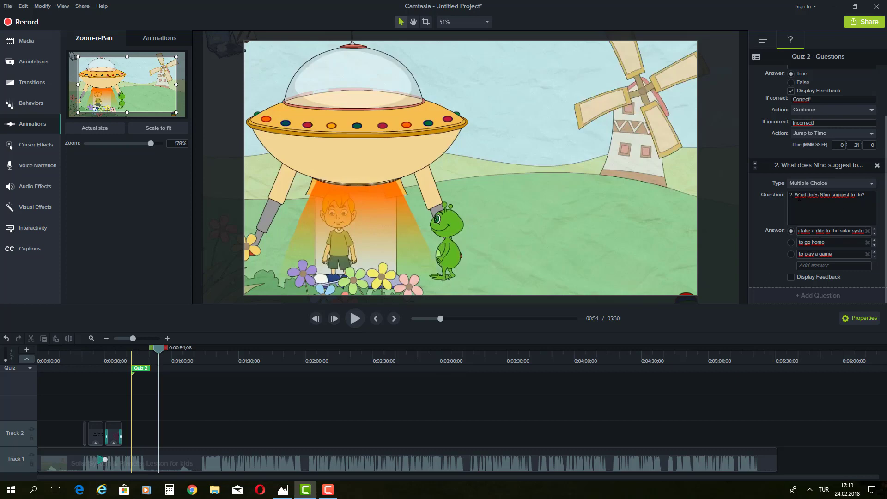
click(792, 231)
Step: Resume the preview and pause at 01:07 on the empty windmill scene
click(353, 321)
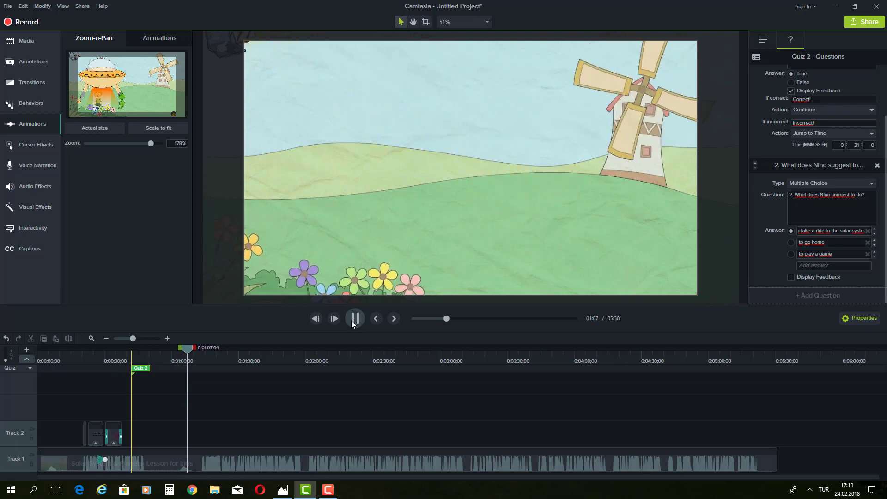
click(354, 318)
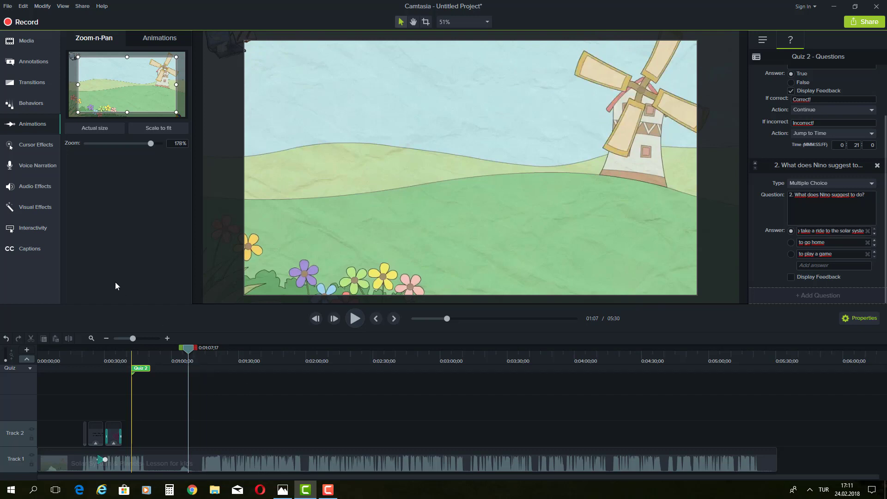
click(43, 7)
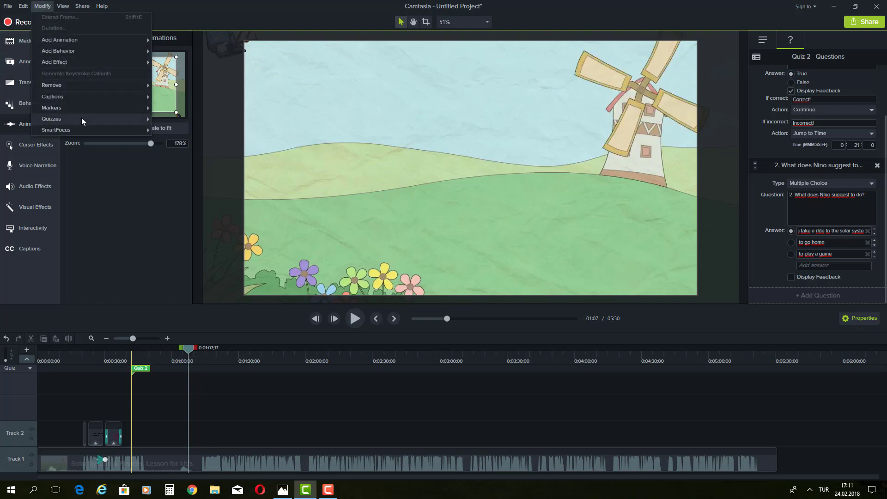
Step: Add Quiz 3 at 01:07 with short-answer question '3. What is going to happen next?' plus a new blank question
mouse_move(81, 117)
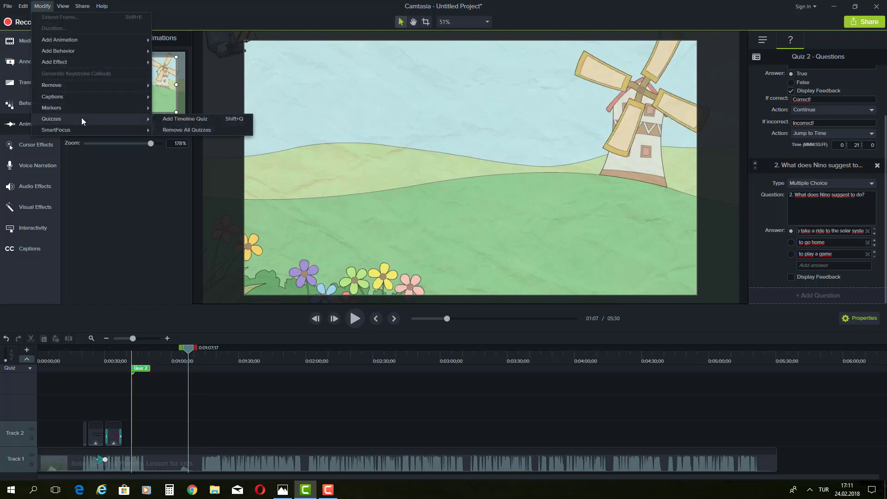
click(170, 118)
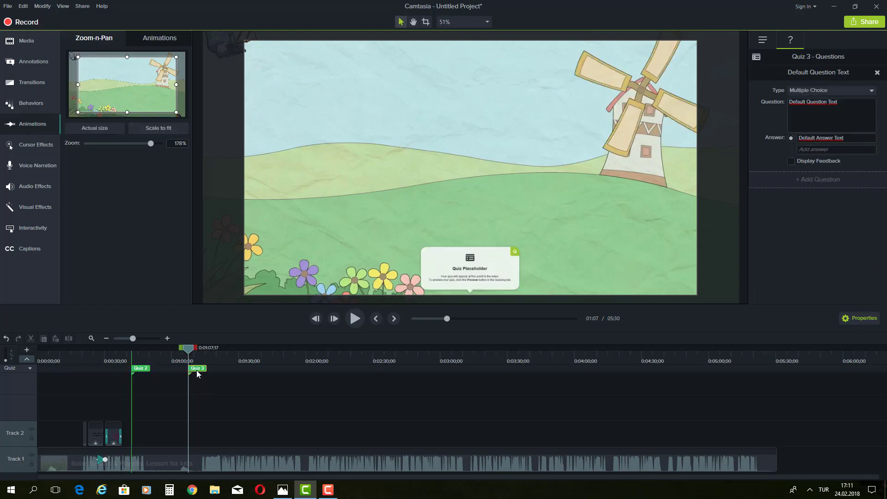
click(819, 104)
text(3)
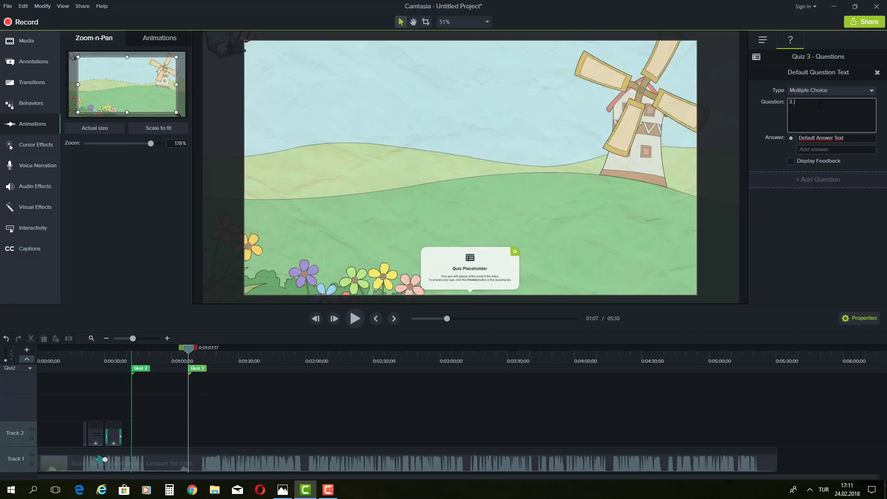
text(. What is going to happen next?)
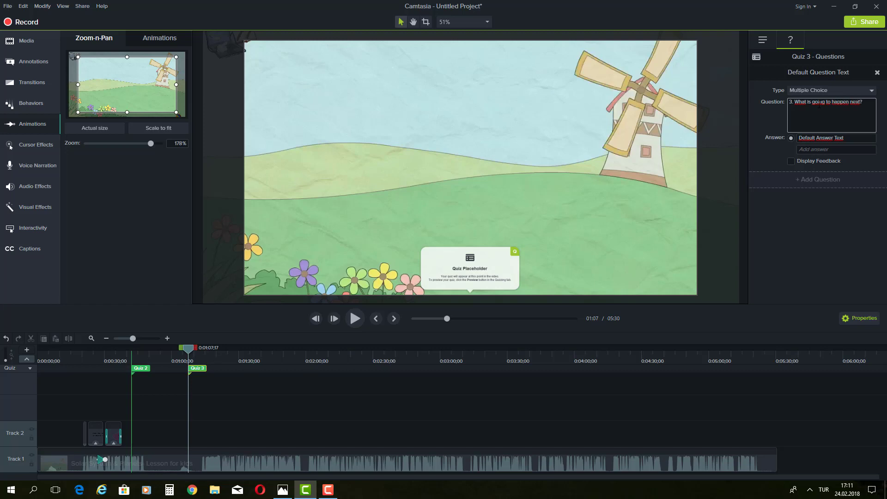
click(838, 90)
click(829, 121)
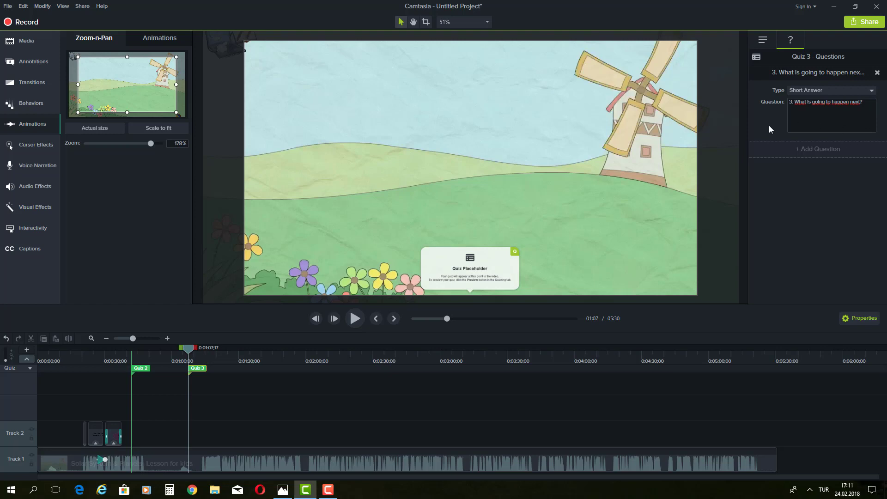
click(812, 149)
click(833, 167)
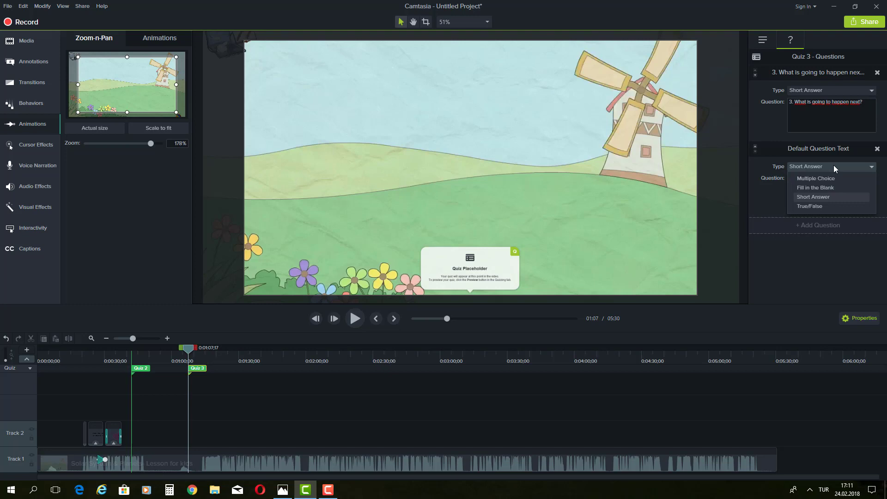
Step: Make question 4 fill-in-the-blank 'The boy wears a _____ coulour t-shirt.' accepting 'green', with feedback on
click(826, 187)
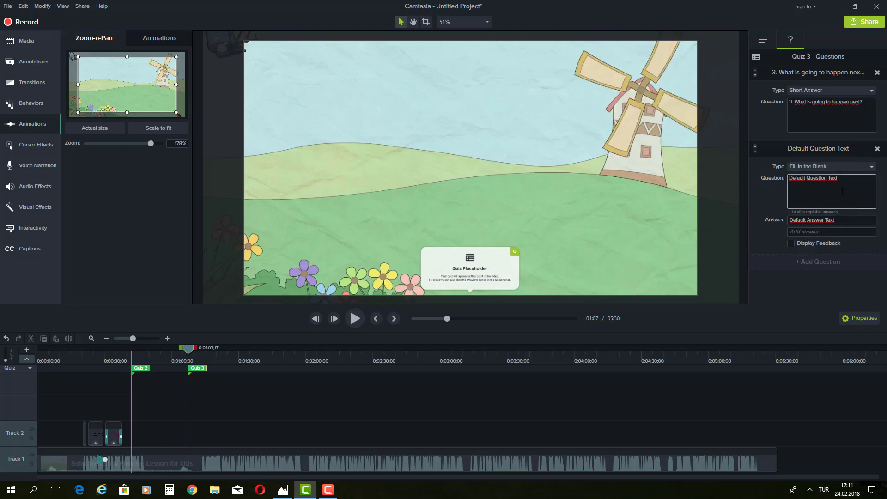
drag(840, 179, 756, 184)
text(4. Wh)
key(BackSpace)
key(BackSpace)
text(The)
text( boy)
text( has)
key(BackSpace)
key(BackSpace)
key(BackSpace)
key(BackSpace)
text(wears a _____ coulour t-shirt.)
key(Tab)
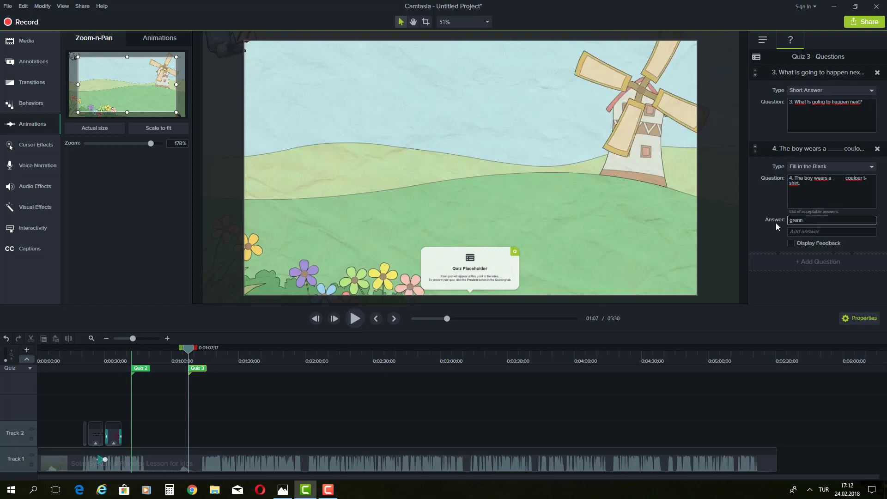
text(grenn)
click(826, 233)
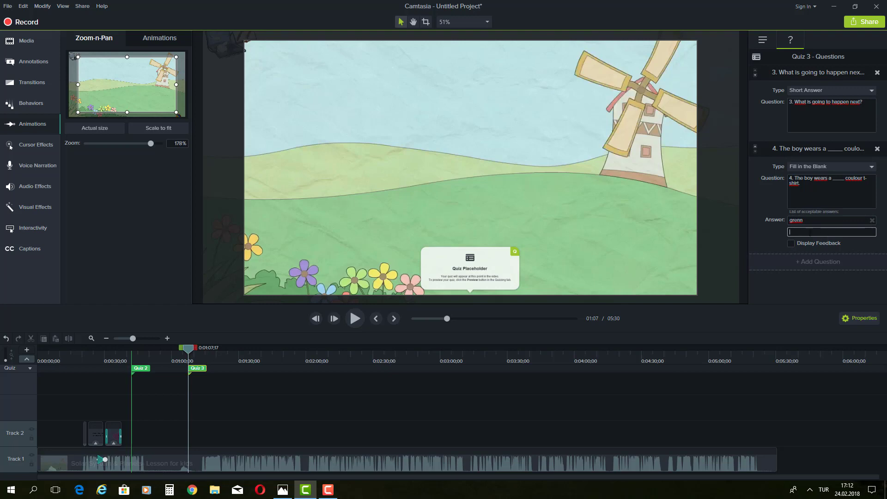
double_click(813, 220)
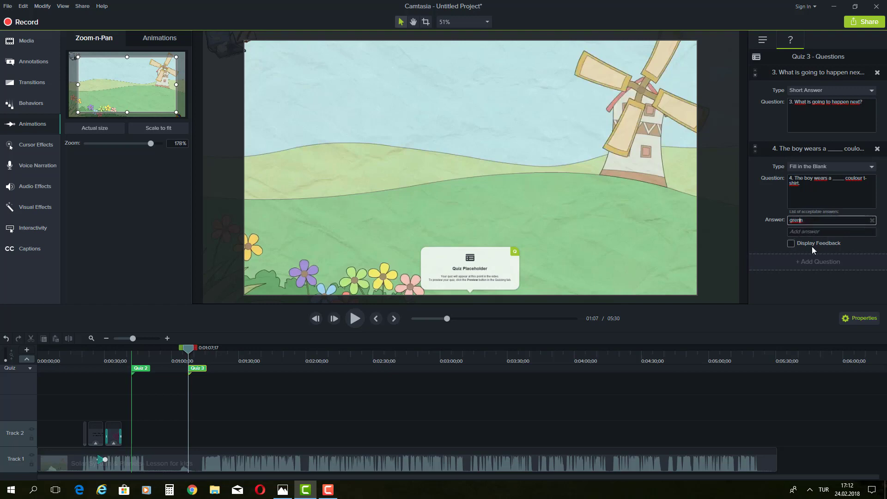
click(826, 242)
Step: Turn question 4 feedback off and trim the lesson clip to end at 01:07
click(792, 243)
drag(776, 454, 190, 454)
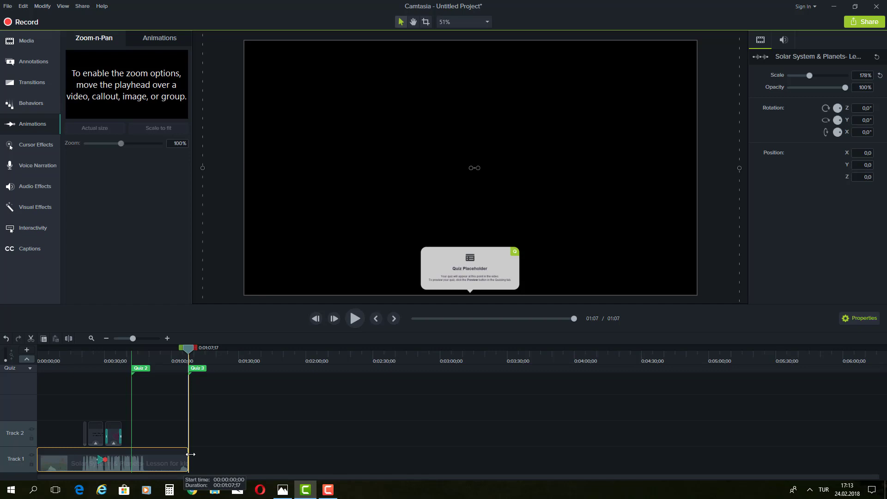
drag(190, 454, 190, 454)
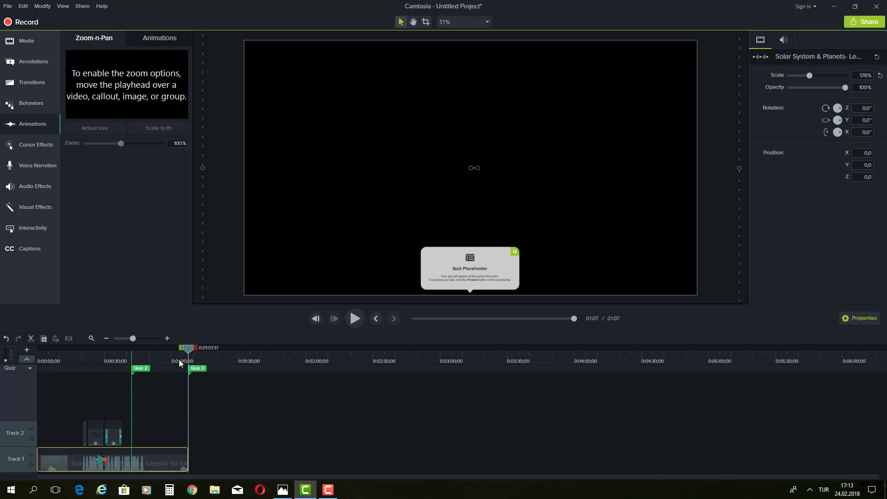
Step: Adjust the timeline zoom, then show the Callouts annotation gallery
drag(133, 340, 140, 340)
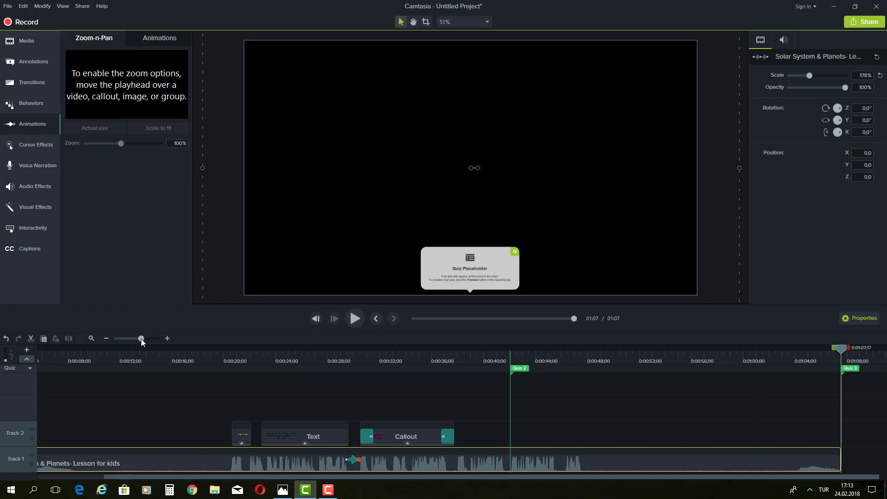
drag(139, 339, 139, 339)
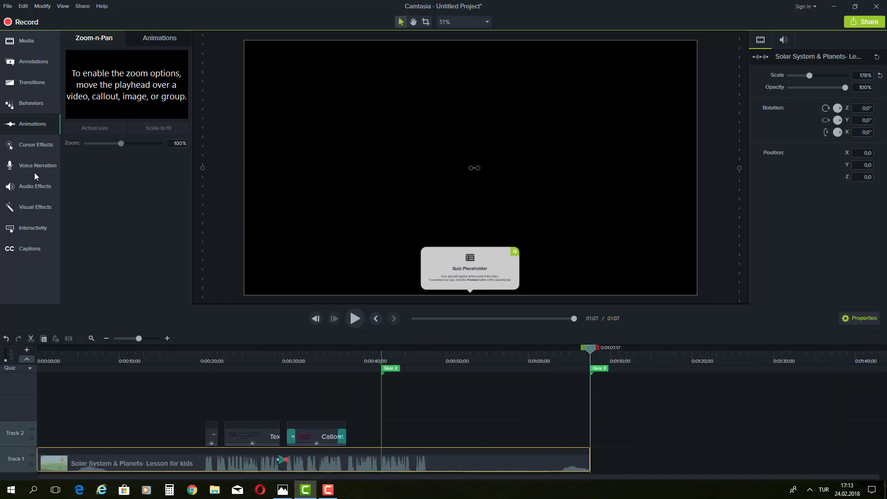
click(31, 60)
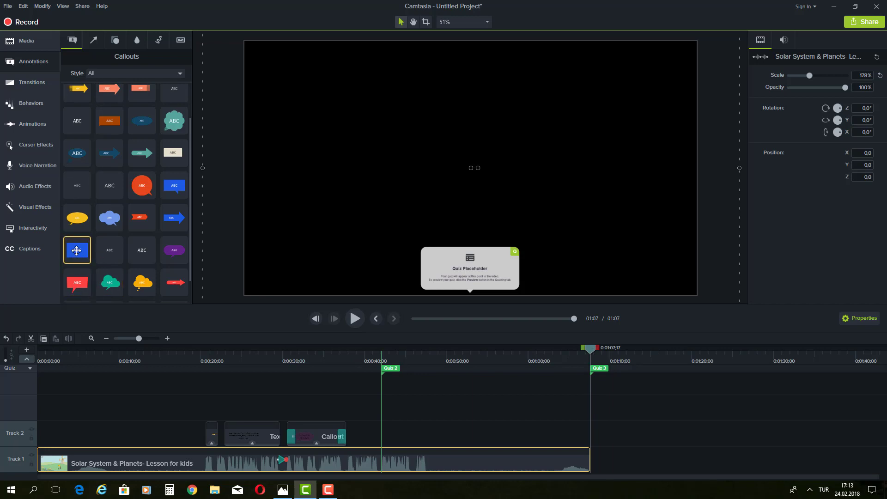
Step: Add a blue callout reading 'The end' and move it to the upper left
drag(77, 249, 477, 173)
double_click(472, 168)
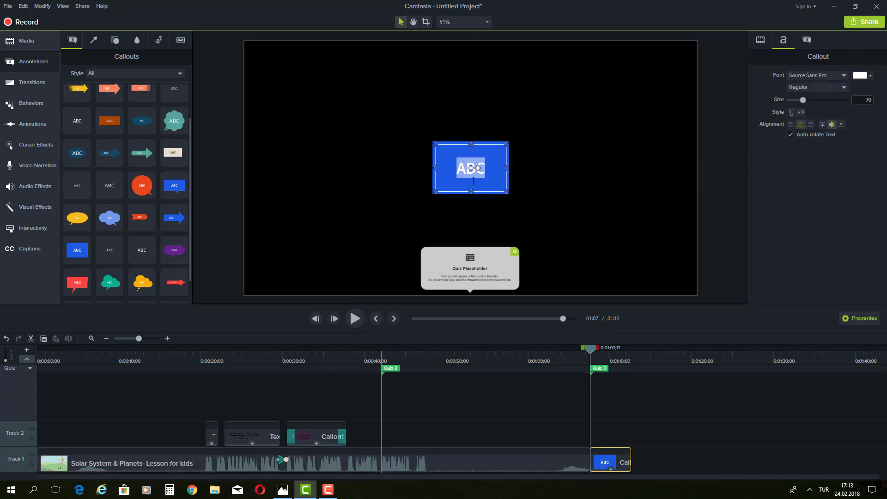
text(The )
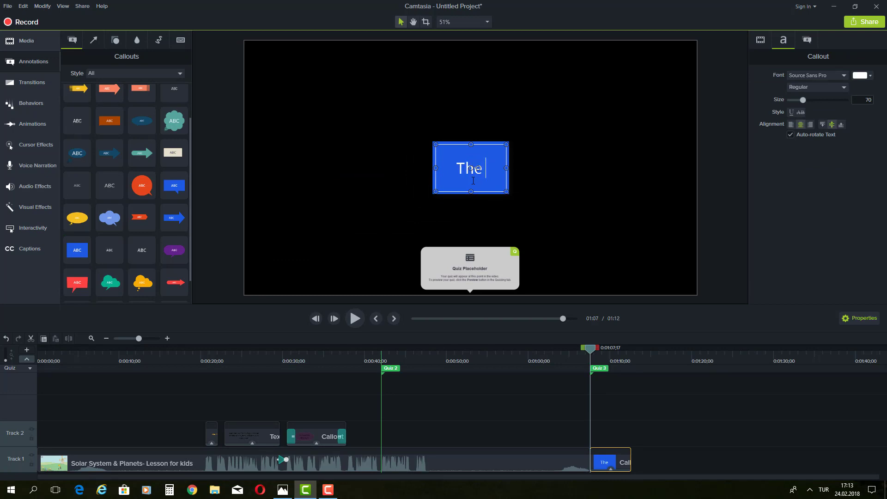
text(end)
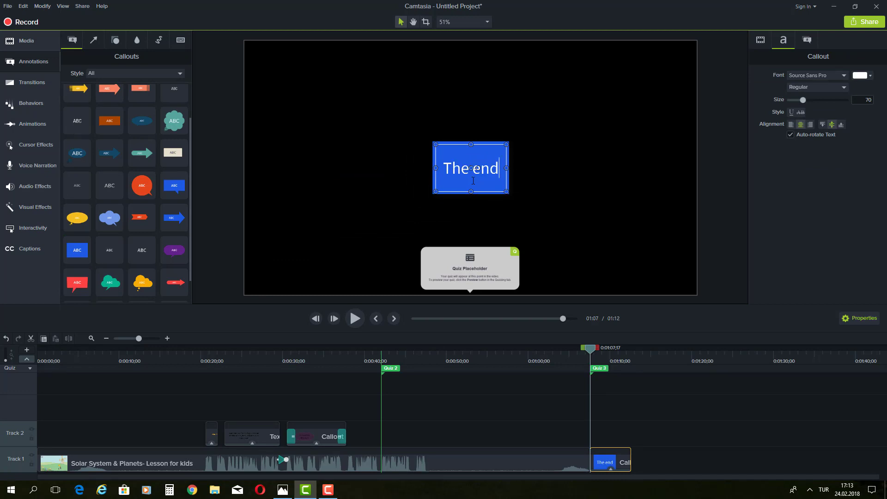
click(564, 172)
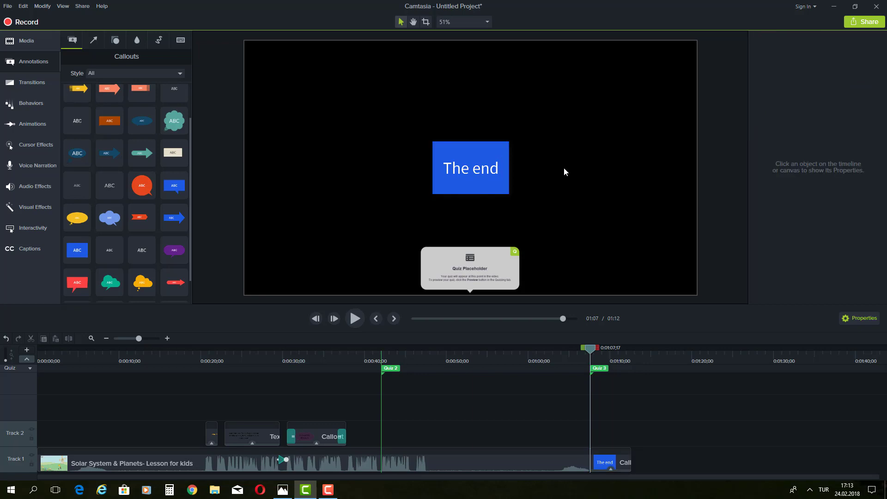
drag(495, 169, 329, 97)
click(467, 141)
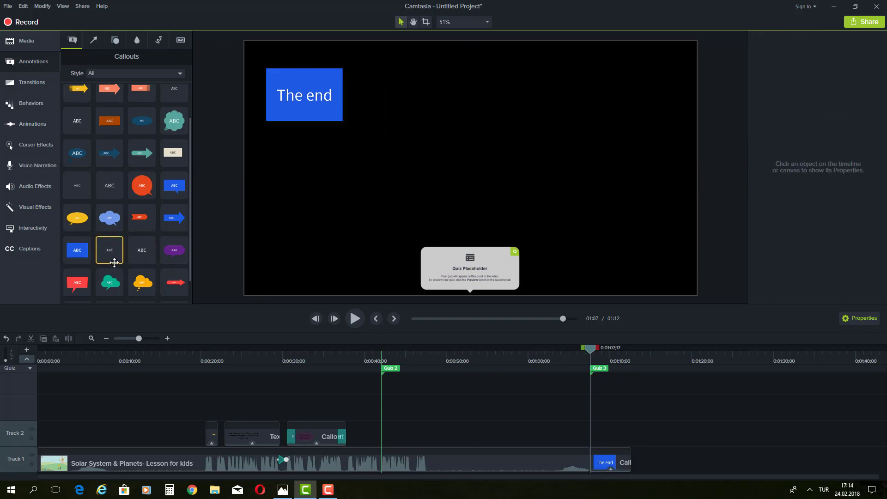
Step: Add a purple arrow callout reading 'Now proceed with the following questions..' at the canvas centre
scroll(149, 234, down, 1)
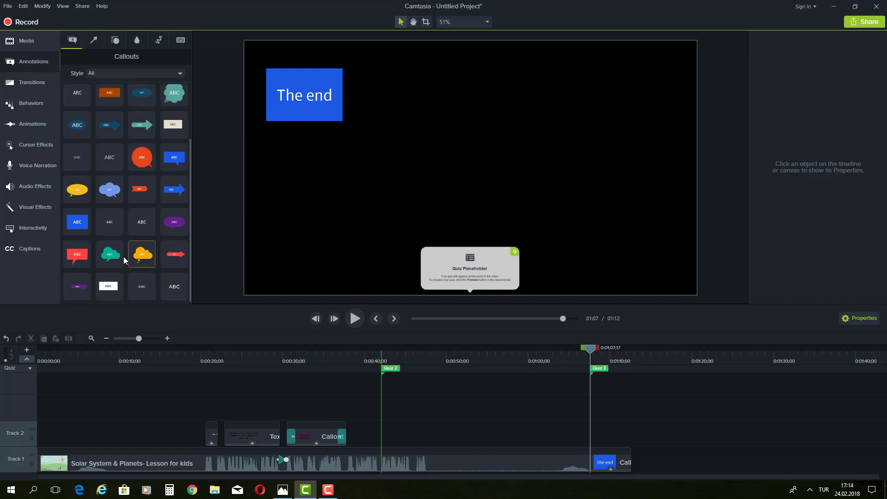
drag(77, 286, 453, 183)
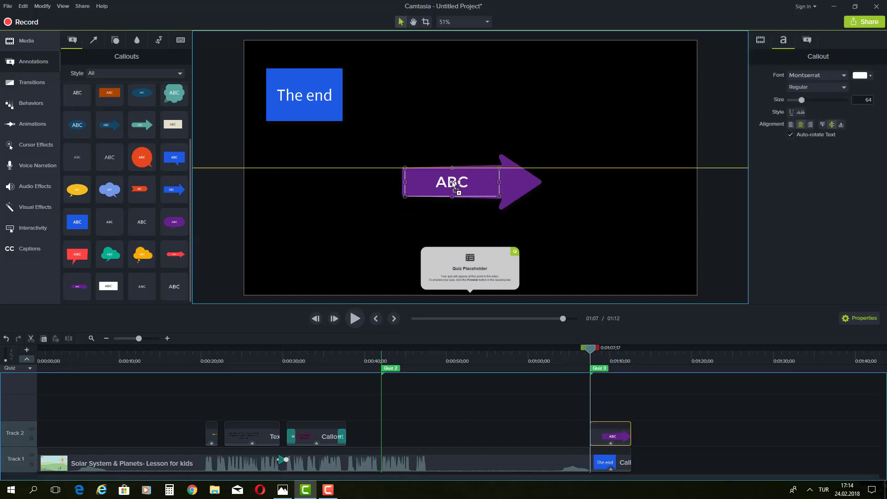
double_click(454, 183)
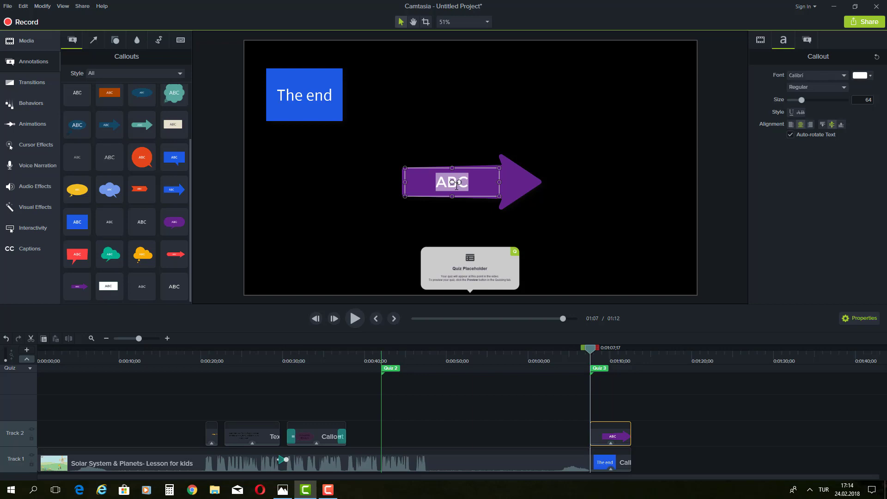
text(Now proceed with the fo)
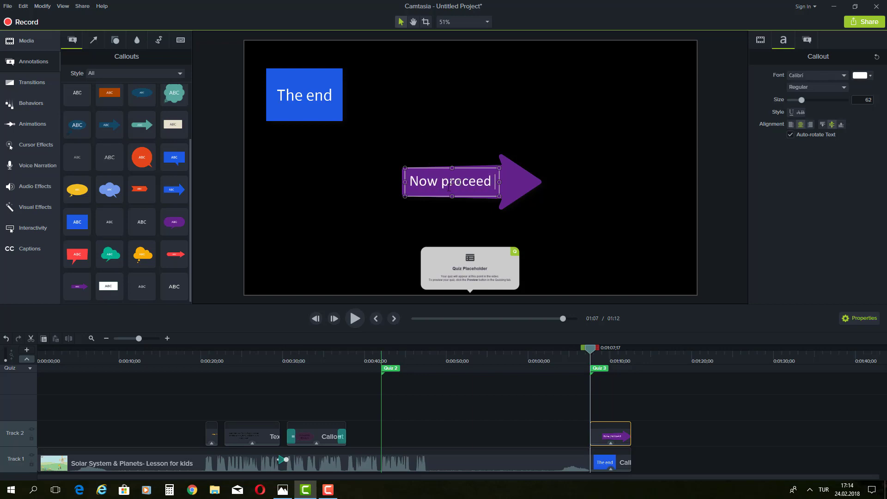
text(llo)
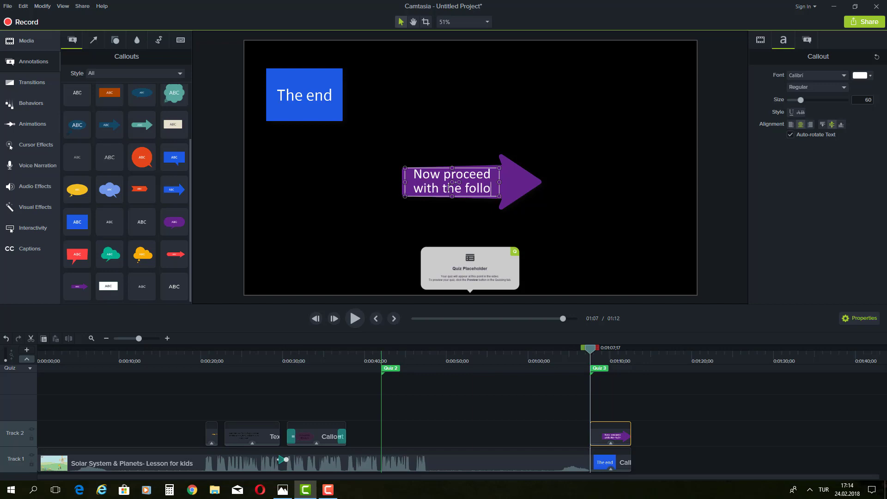
text(wing questions)
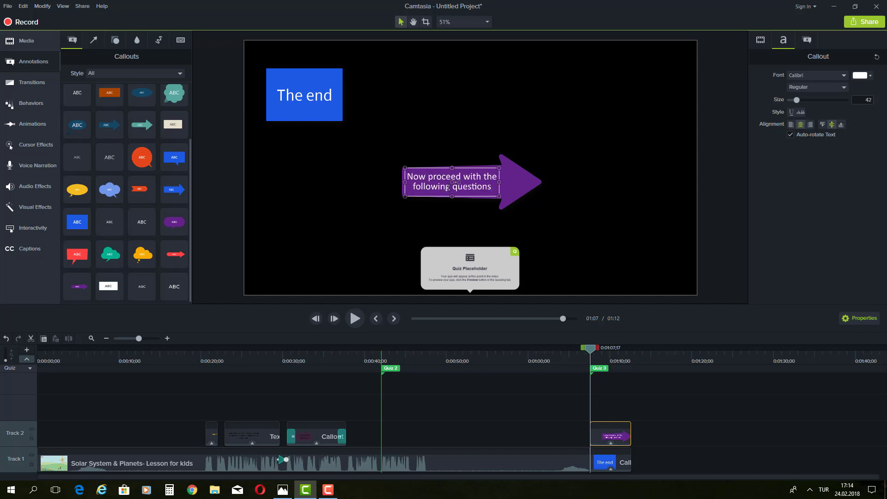
text(..)
click(609, 227)
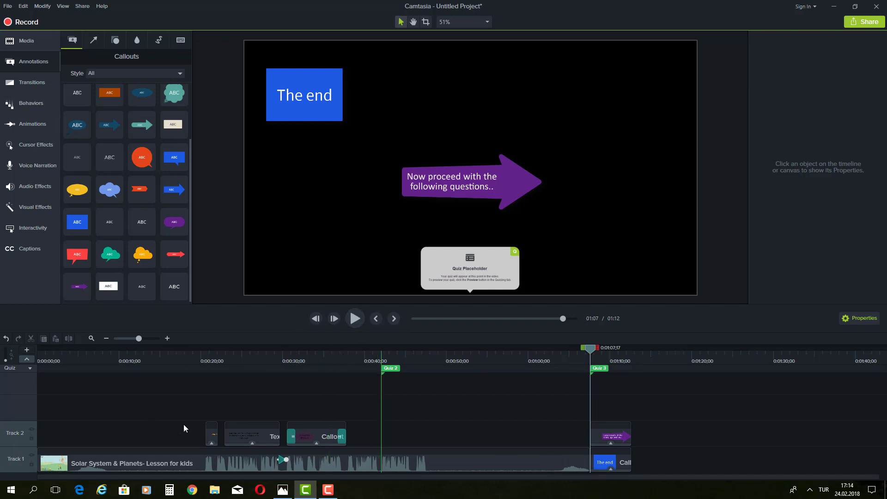
Step: Rewind the preview to 00:00 and play the video from the start
drag(589, 354, 0, 384)
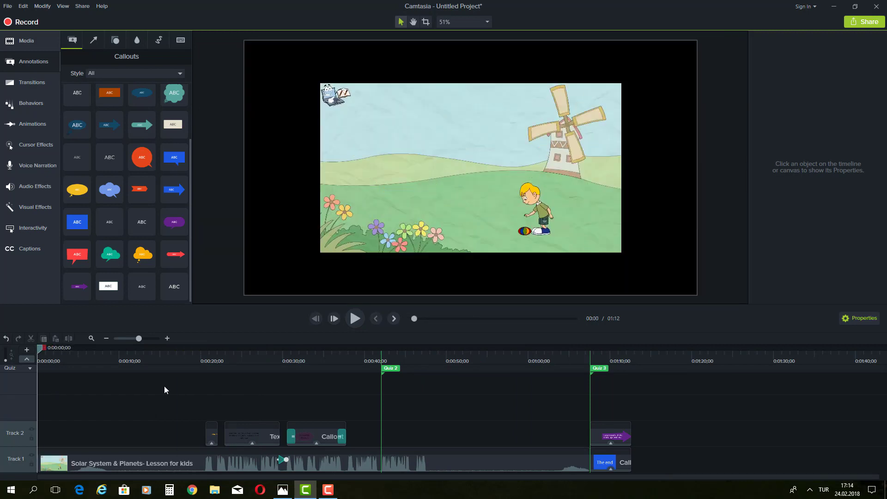
click(355, 318)
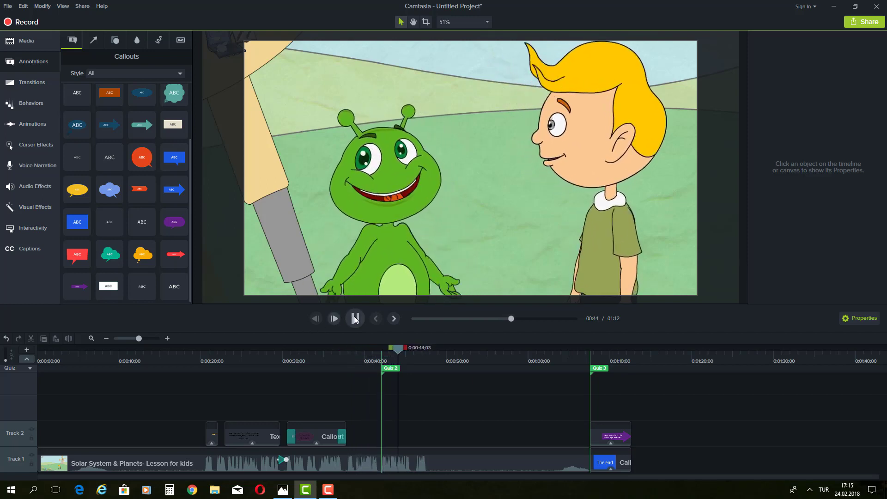
Step: Pause around 00:44 and scrub back to the 'This is a little bit scary!..' scene near 00:30
key(space)
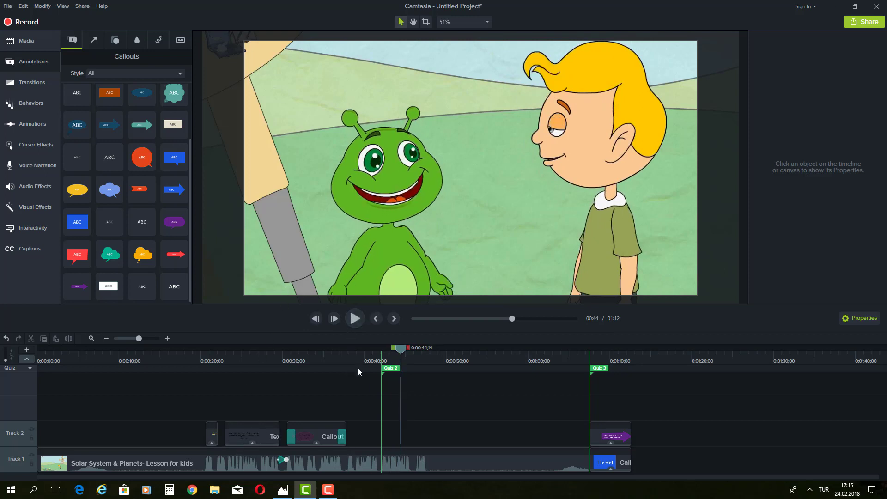
drag(401, 355, 392, 372)
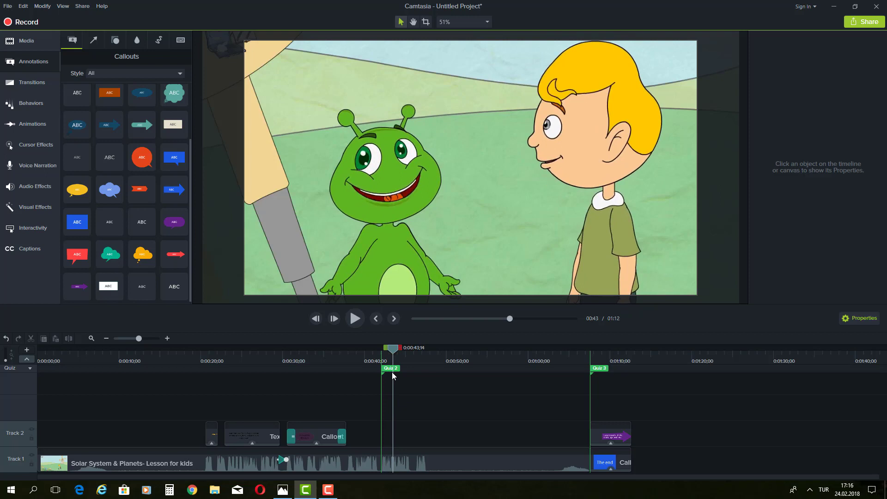
drag(392, 372, 386, 374)
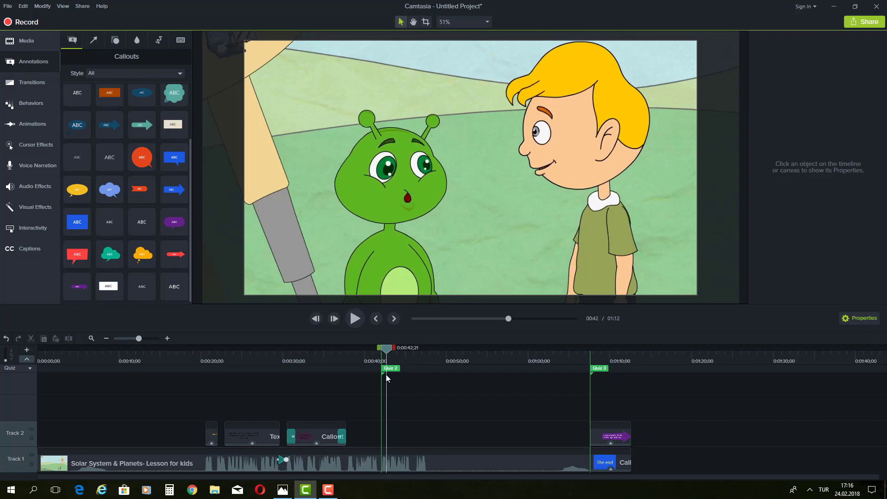
drag(386, 374, 204, 399)
drag(204, 400, 295, 408)
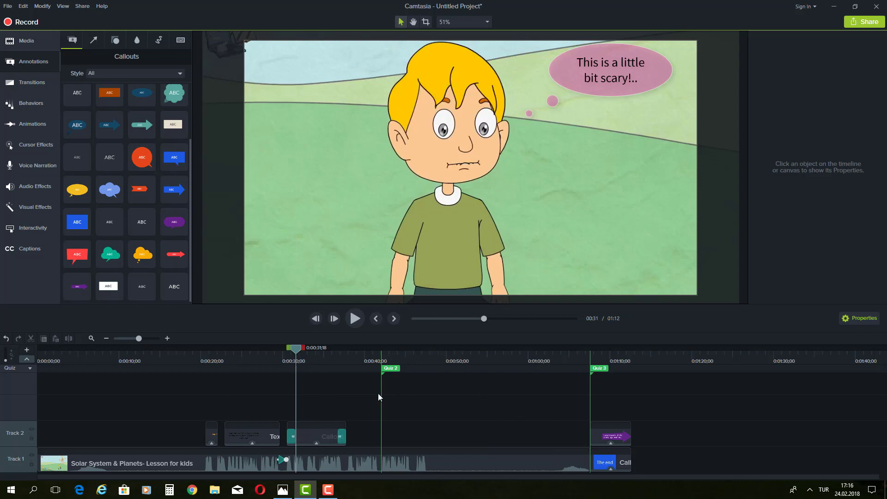
Step: Save the project to the Desktop as 'video quiz project' and minimize Camtasia
click(8, 6)
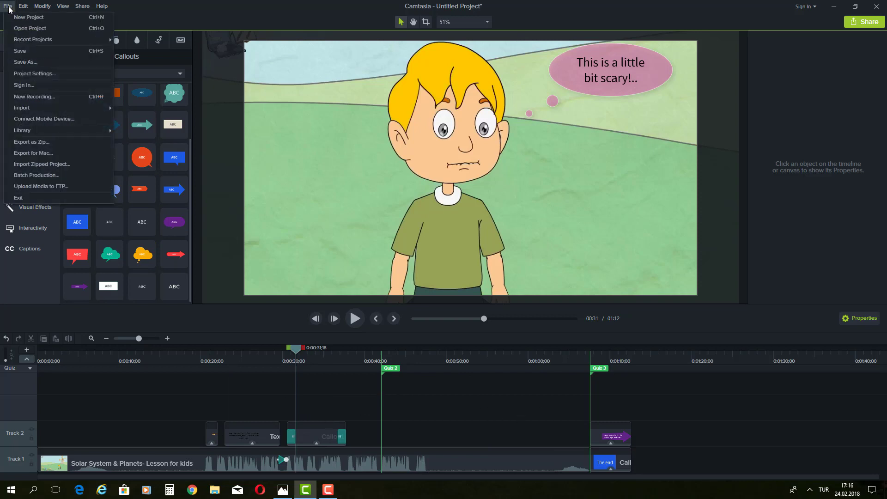
click(27, 64)
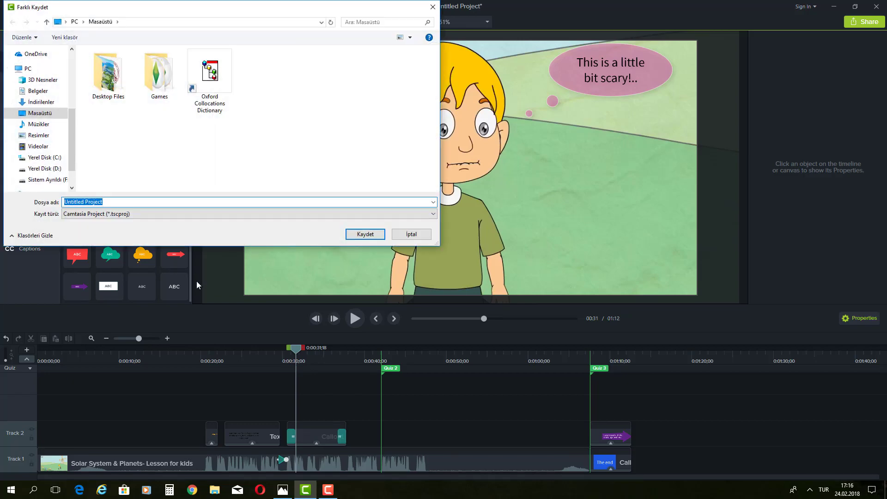
text(video quiz project)
drag(439, 164, 331, 165)
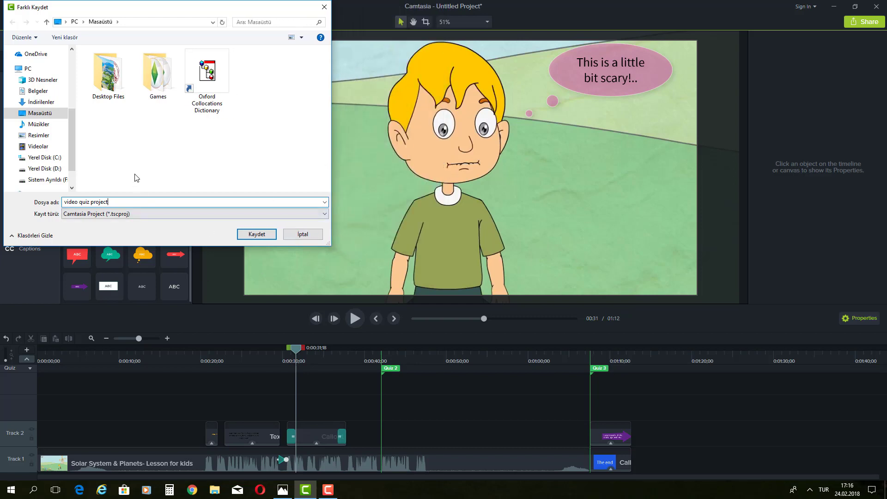
click(255, 234)
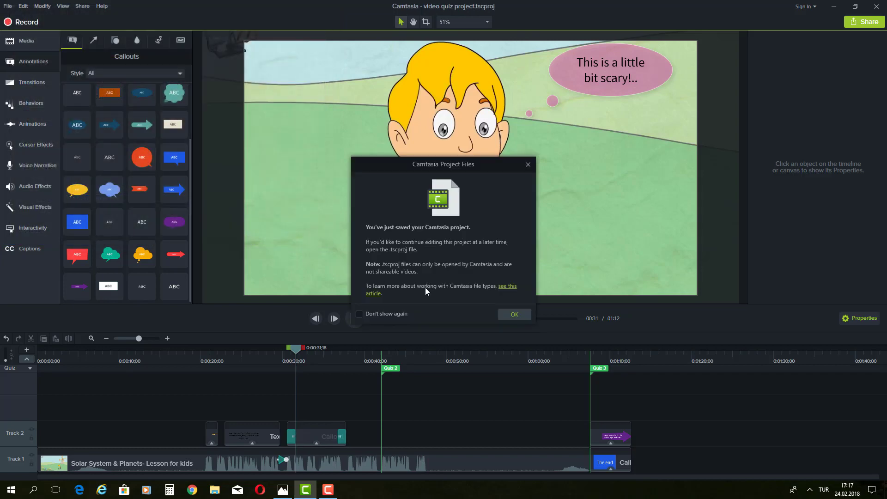
click(514, 314)
click(827, 10)
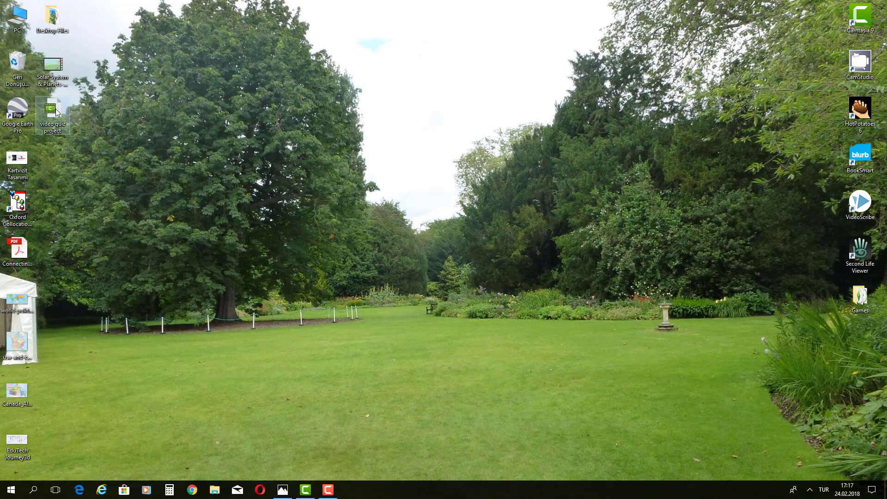
Step: Rearrange the video quiz project and Solar System video desktop icons, then restore the Camtasia window
drag(56, 112, 441, 65)
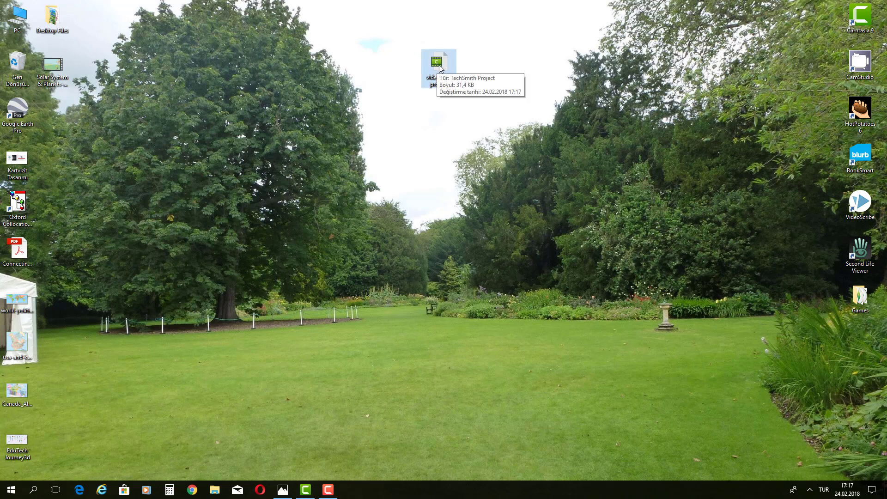
drag(440, 68, 401, 76)
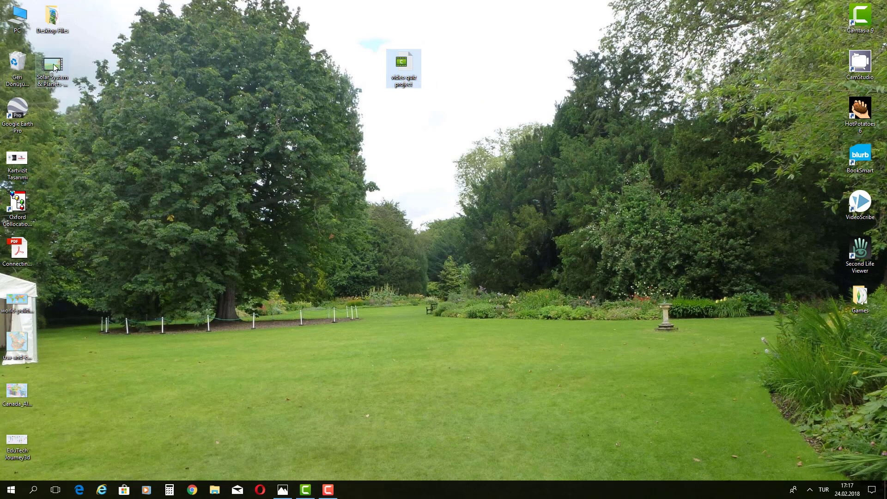
drag(53, 65, 456, 64)
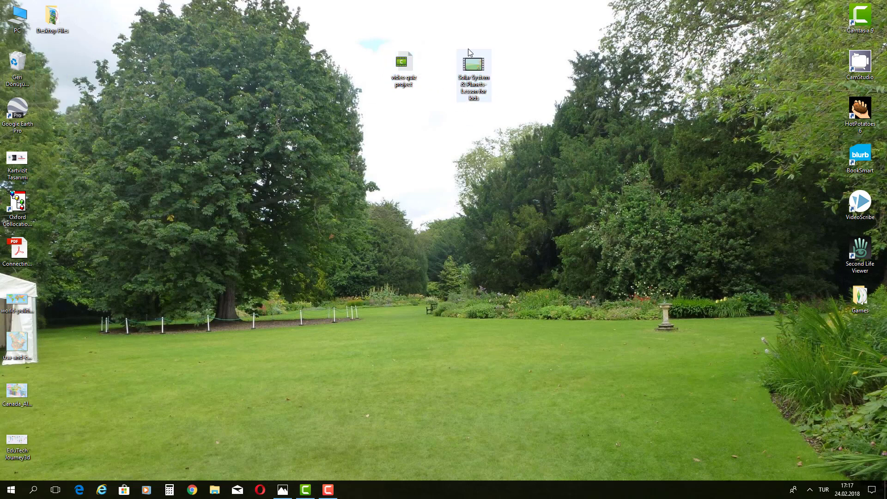
click(448, 101)
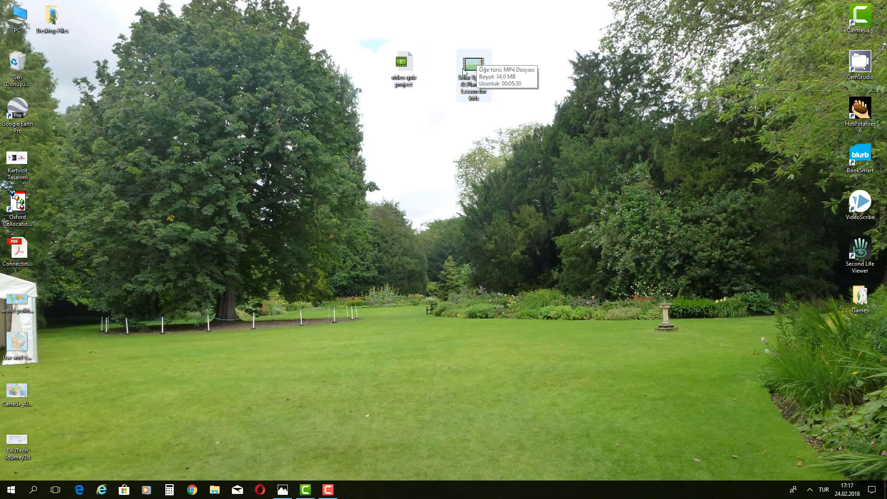
drag(402, 67, 81, 66)
drag(474, 69, 180, 138)
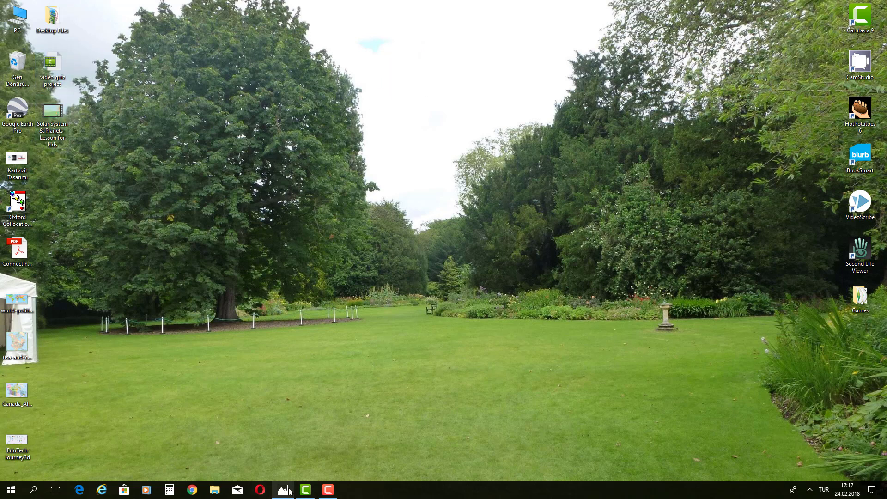
click(305, 489)
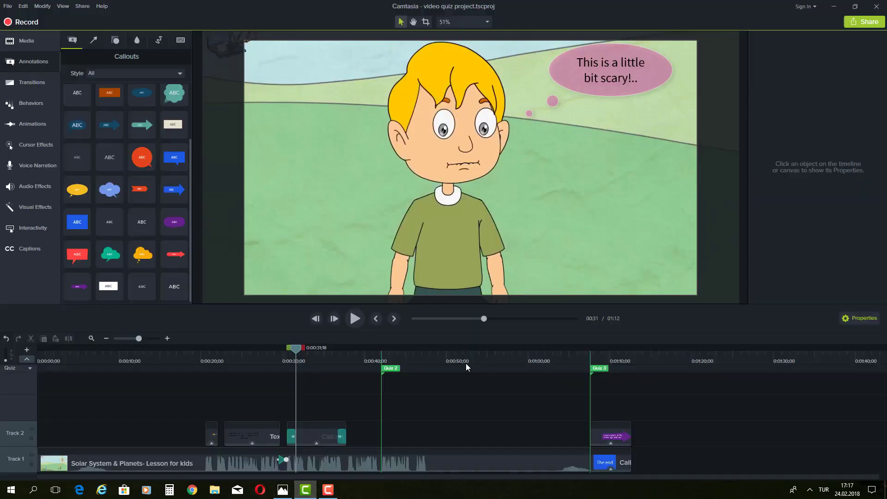
Step: Share the project as a Local File and dismiss the activation warning
click(866, 24)
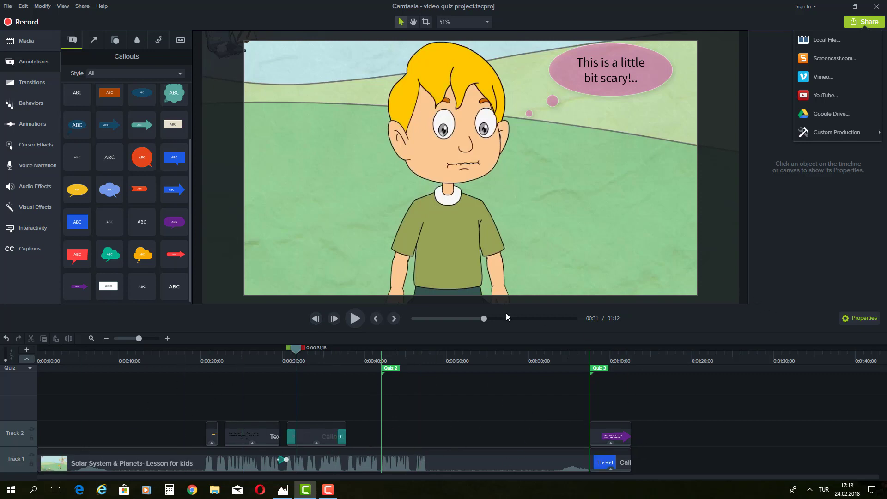
click(830, 39)
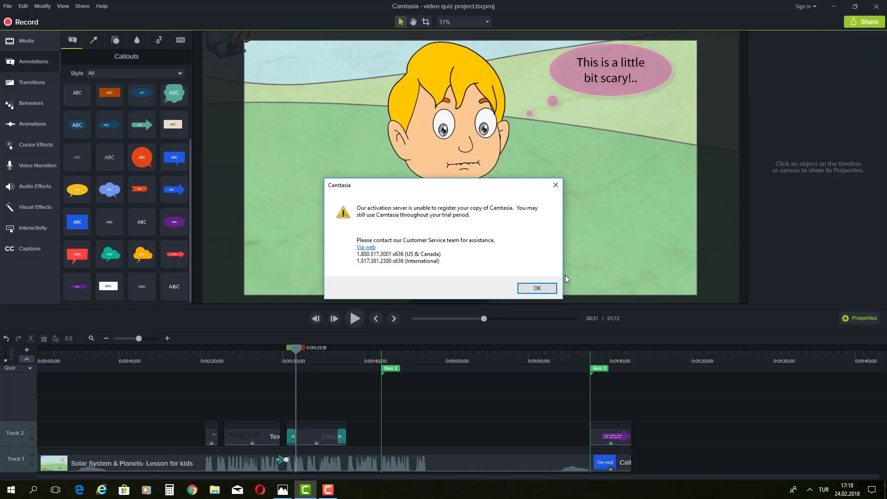
click(536, 287)
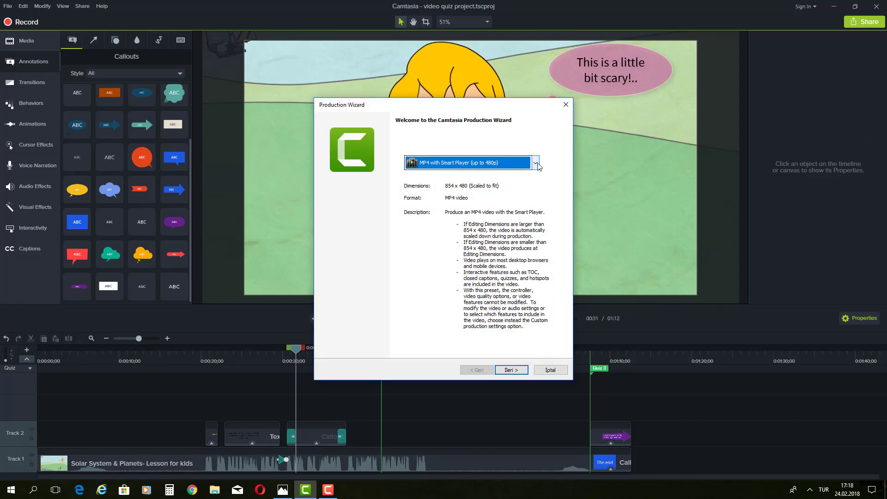
Step: Choose the 'MP4 with Smart Player (up to 720p)' preset and continue to quiz reporting
click(536, 163)
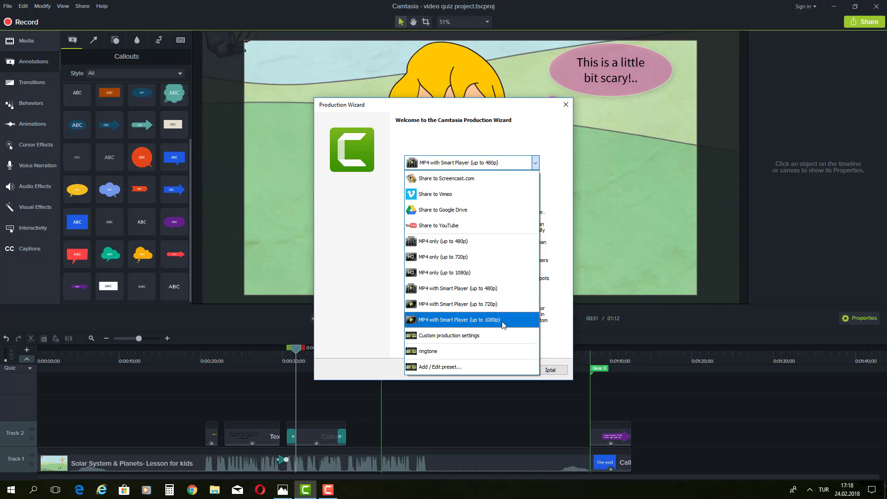
click(479, 309)
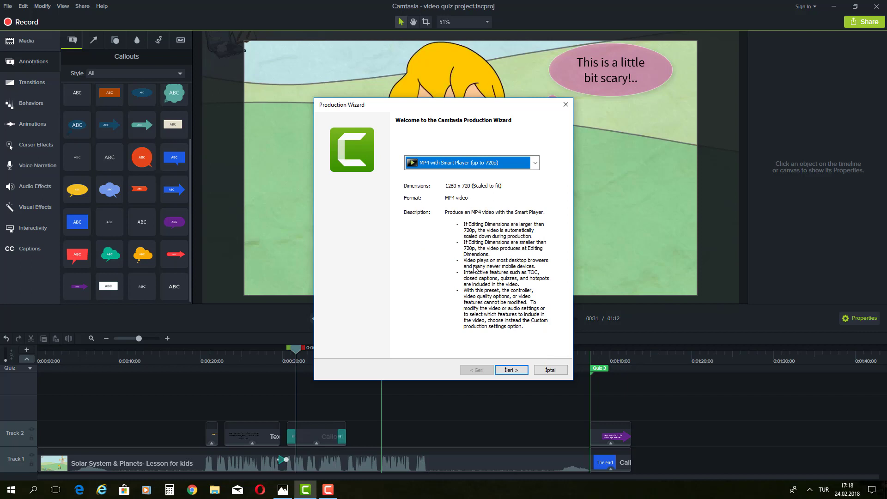
click(509, 370)
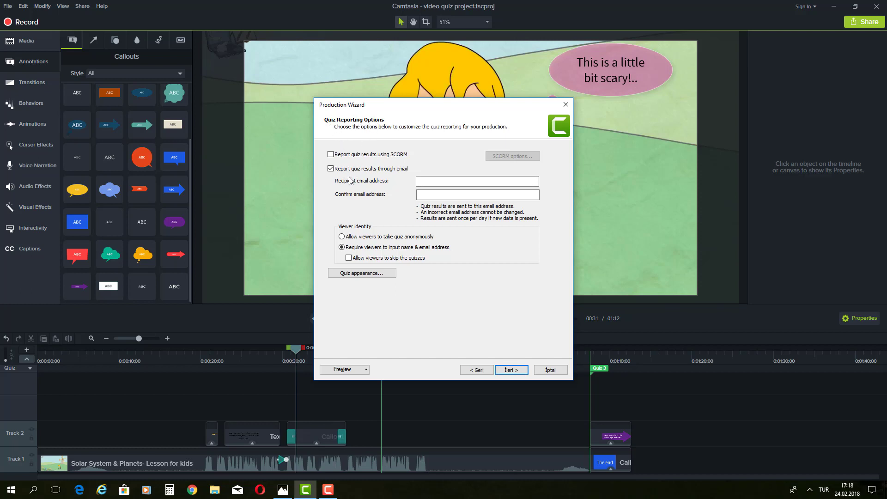
Step: Enter the recipient e-mail address for quiz results and copy it into the confirmation field
click(441, 183)
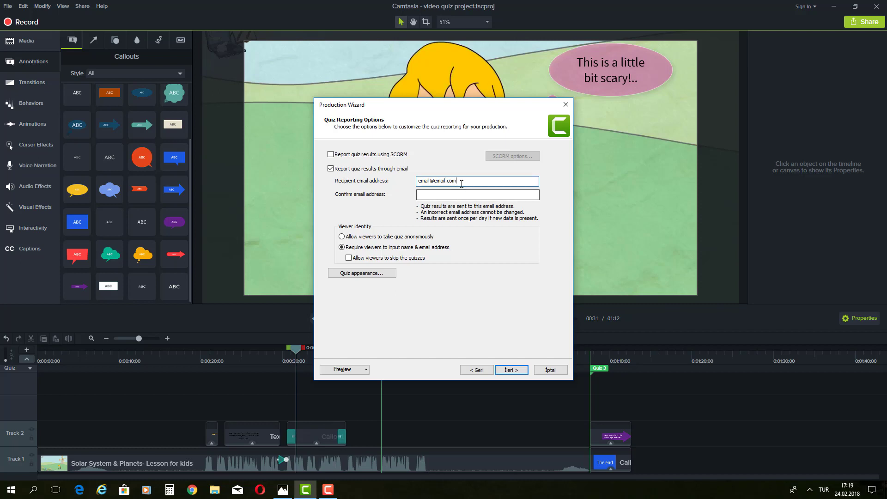
drag(458, 180, 417, 185)
right_click(421, 185)
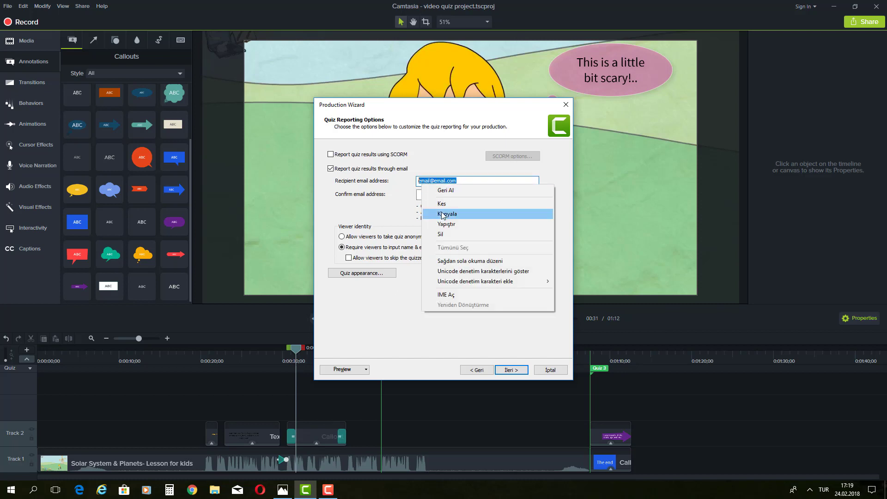
click(442, 214)
right_click(426, 196)
click(444, 234)
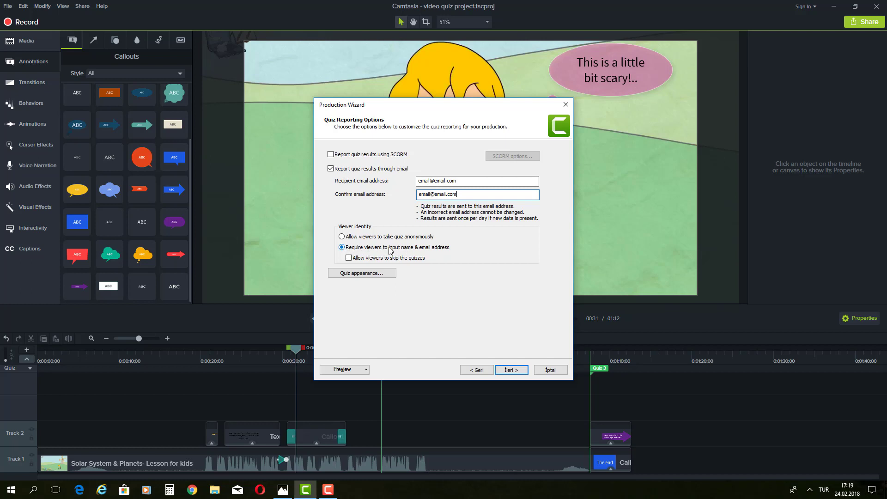
Step: Leave 'Require viewers to input name & email address' selected and continue to the Produce Video page
click(342, 237)
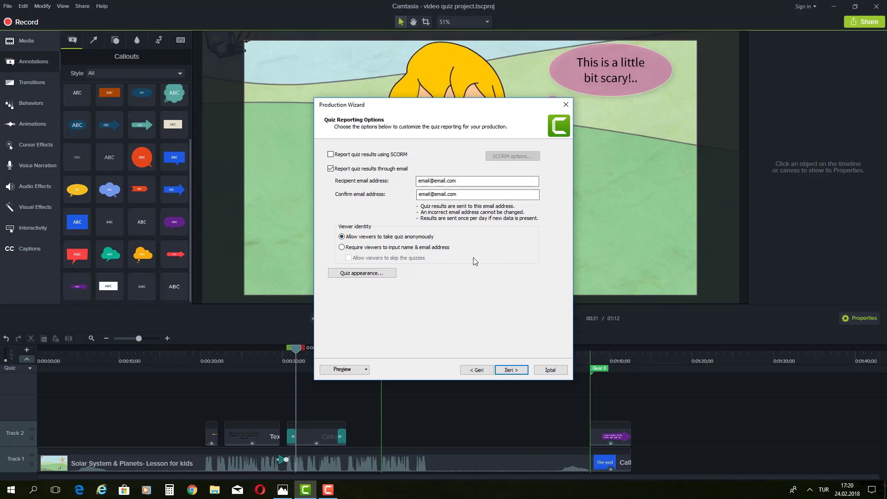
click(344, 248)
click(347, 259)
click(509, 370)
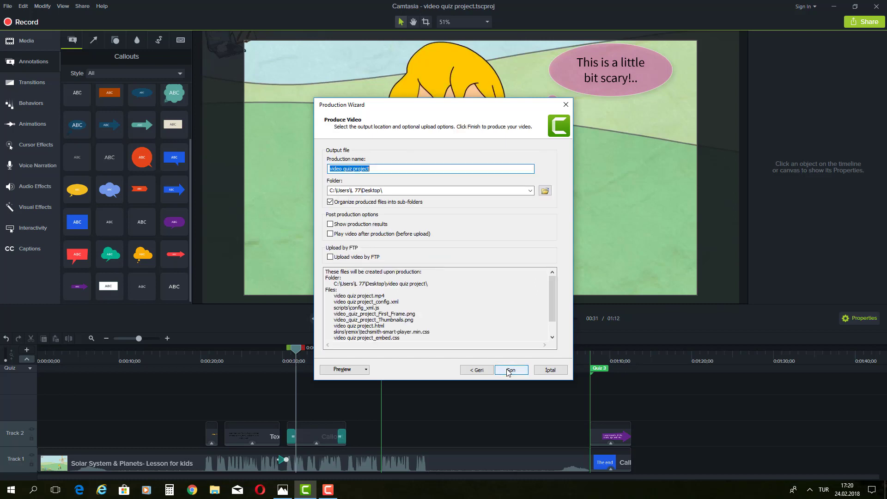
Step: Rename the production to 'video quiz', save it to the Desktop, and render the video
click(373, 169)
key(BackSpace)
key(BackSpace)
key(BackSpace)
key(BackSpace)
key(BackSpace)
key(BackSpace)
key(BackSpace)
key(BackSpace)
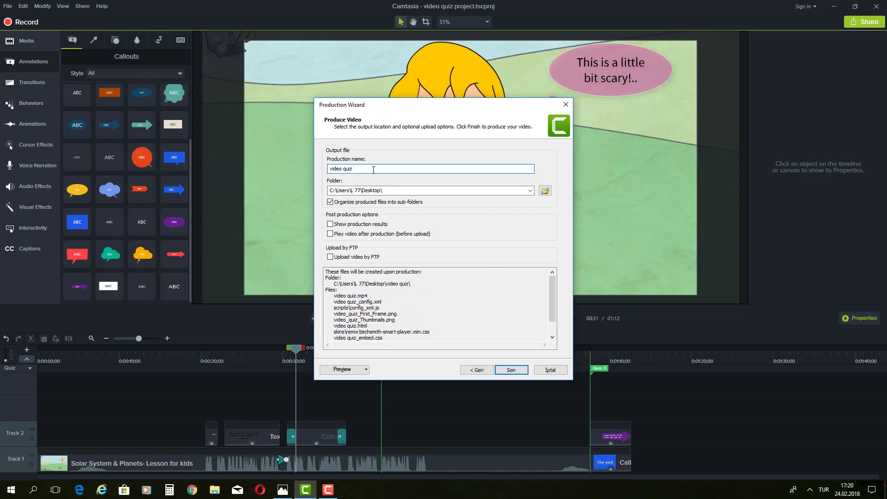
click(545, 191)
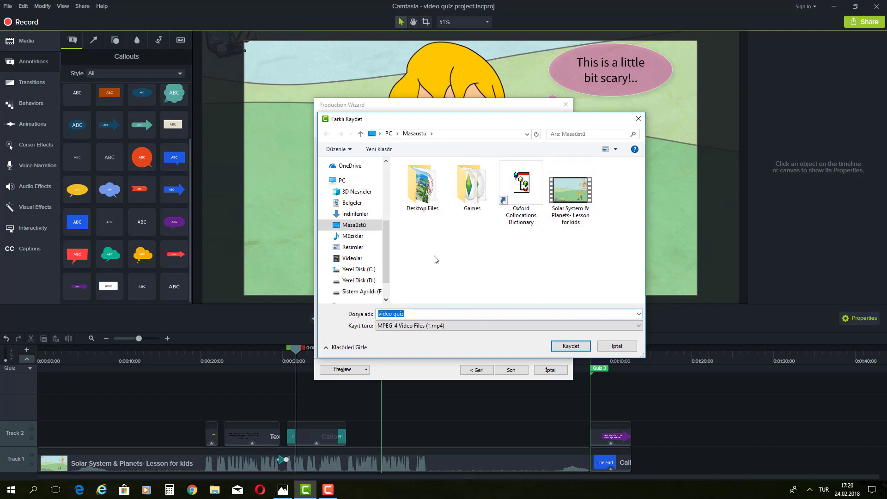
click(569, 347)
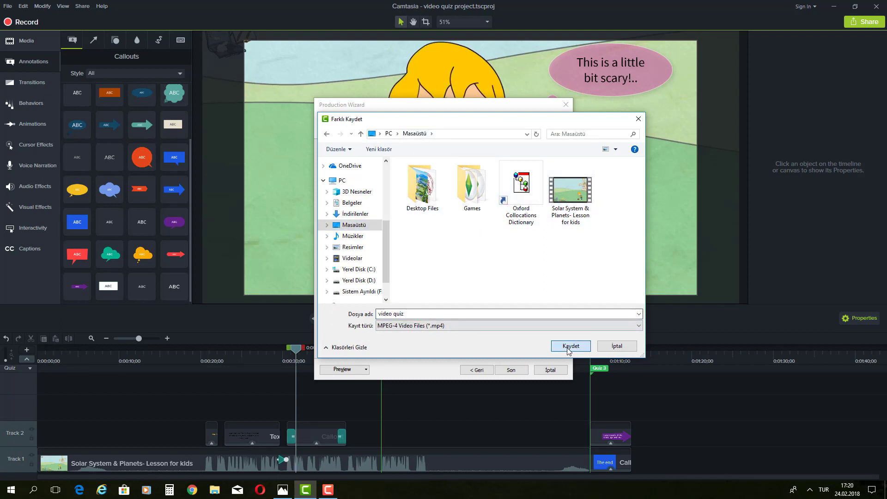
click(518, 368)
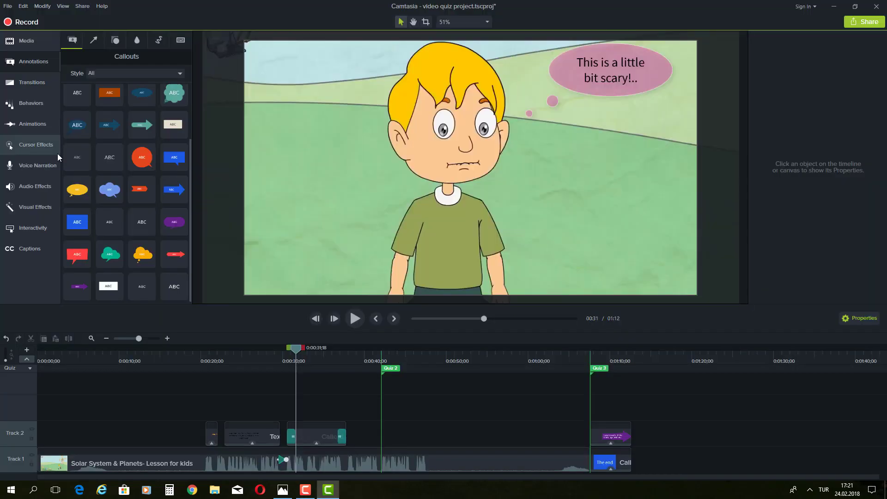
Step: Open the 'video quiz' desktop folder and show its files as Large icons
click(834, 7)
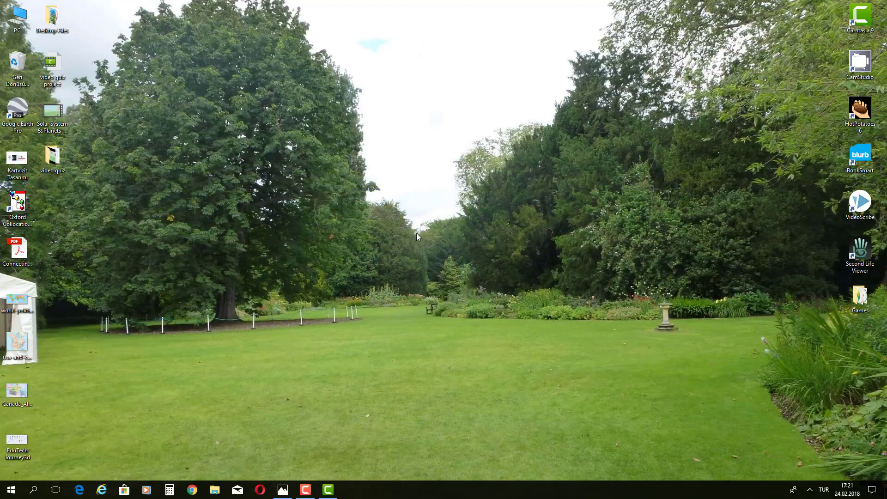
click(60, 167)
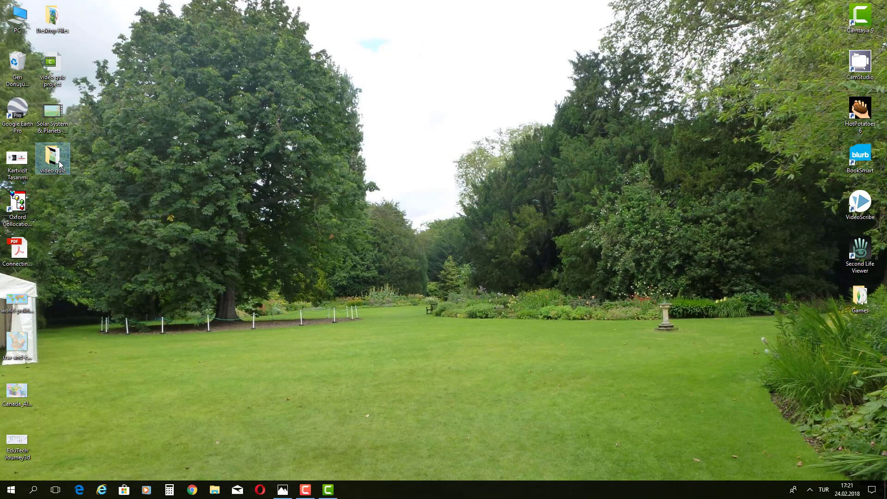
double_click(60, 164)
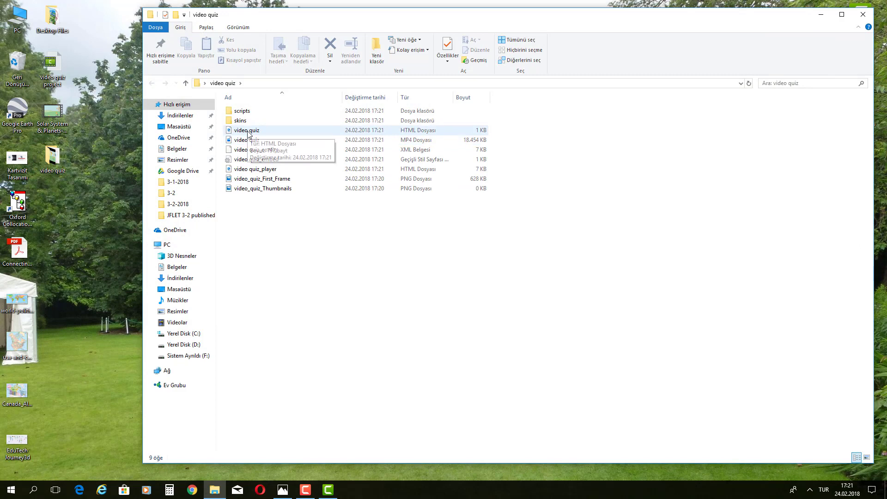
click(238, 27)
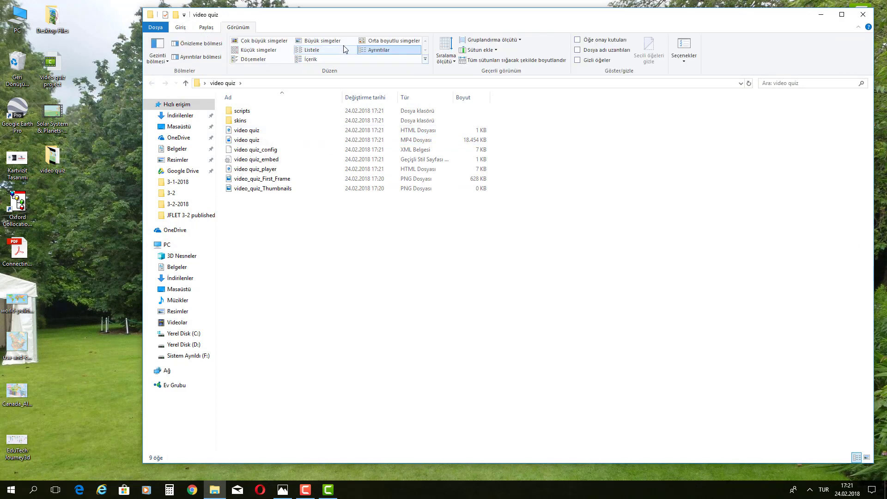
click(322, 41)
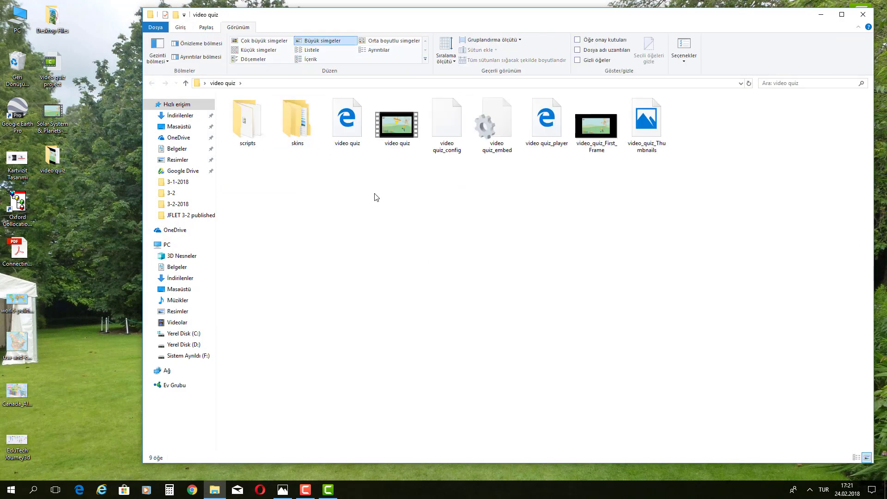
Step: Inspect the produced HTML and MP4 files, then play the video quiz MP4
click(350, 145)
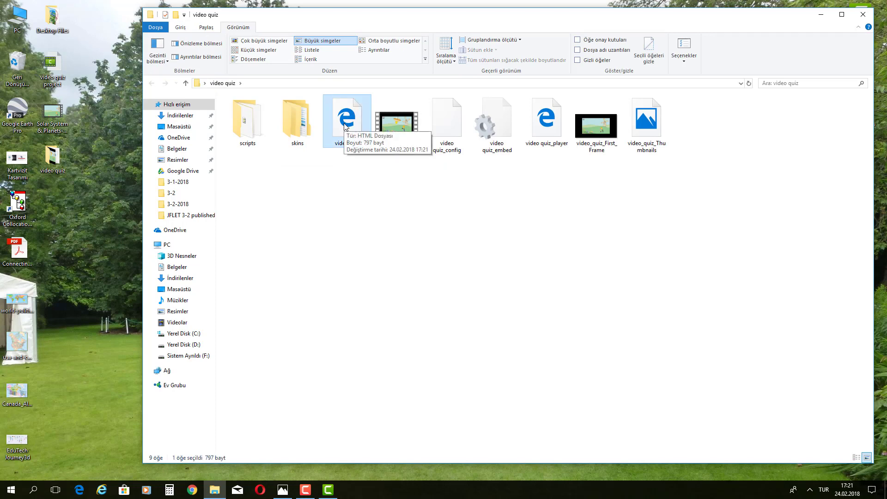
click(399, 117)
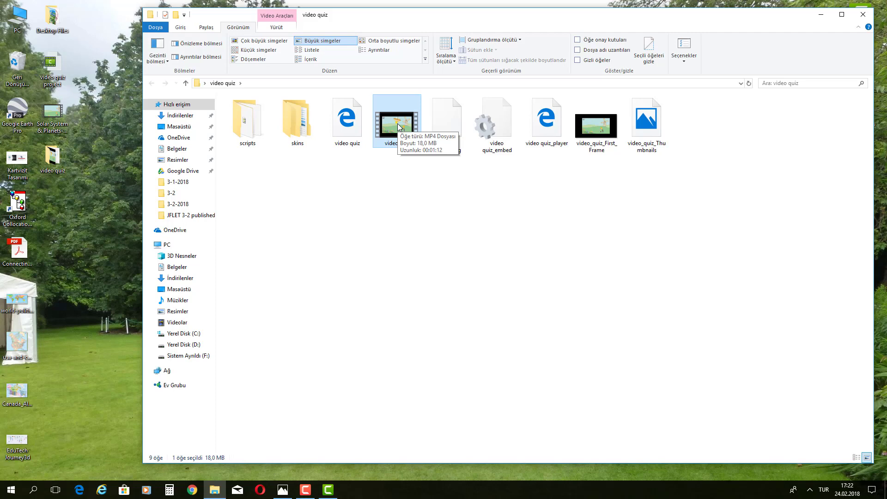
click(350, 130)
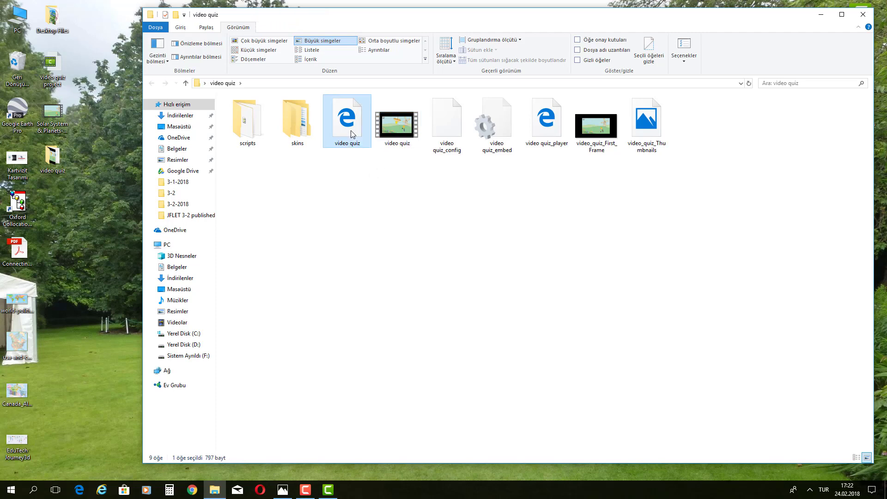
drag(353, 166, 401, 123)
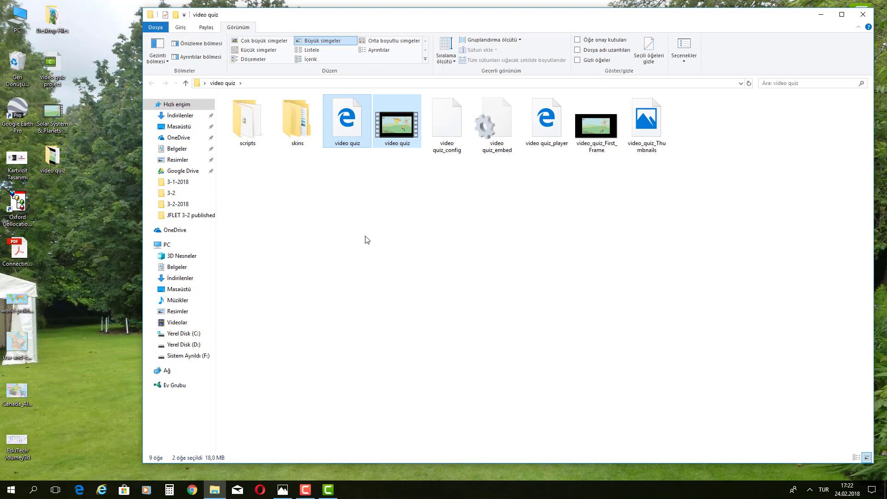
click(353, 171)
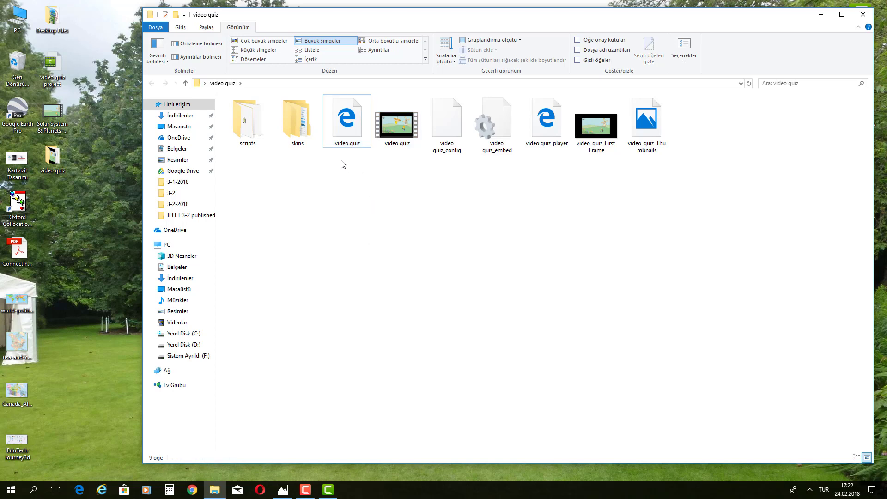
drag(342, 164, 408, 106)
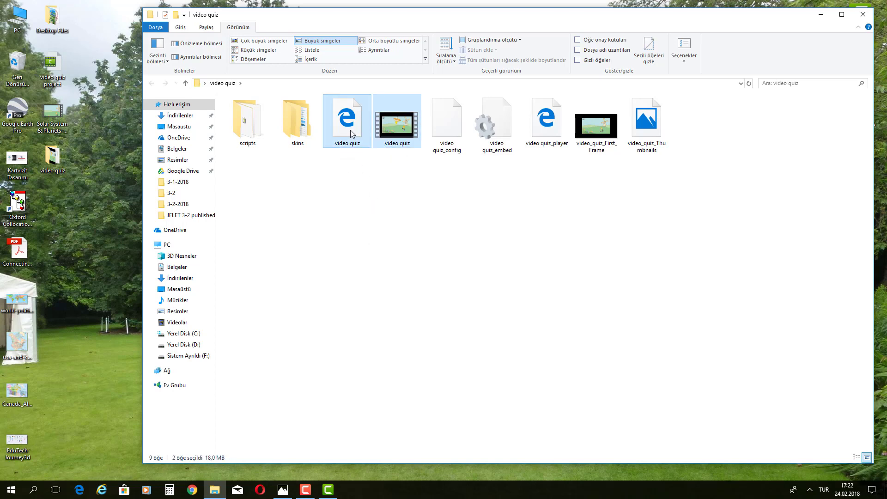
click(351, 134)
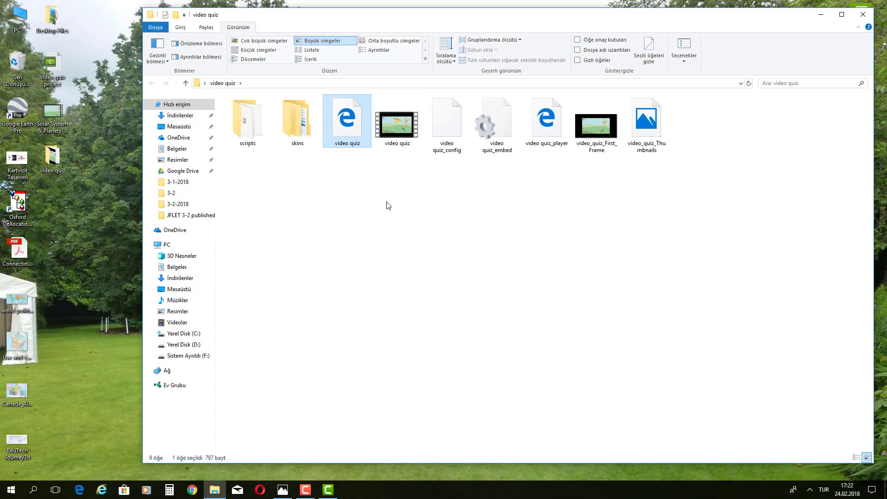
double_click(394, 134)
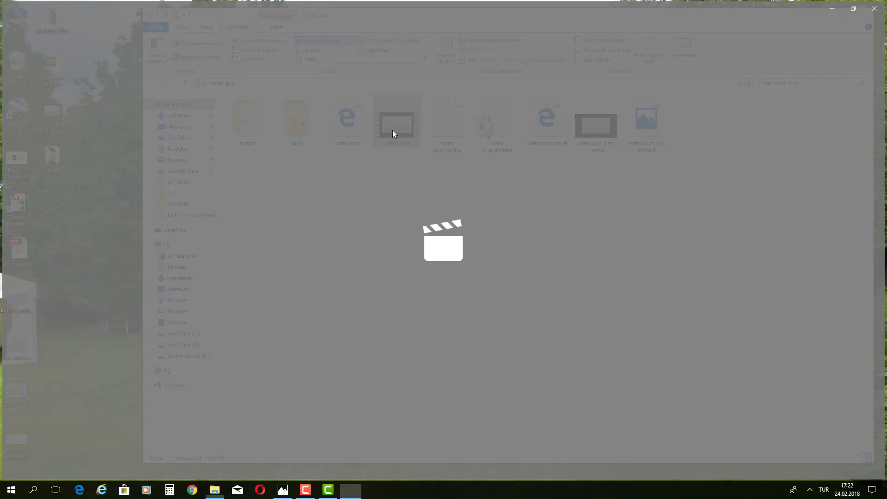
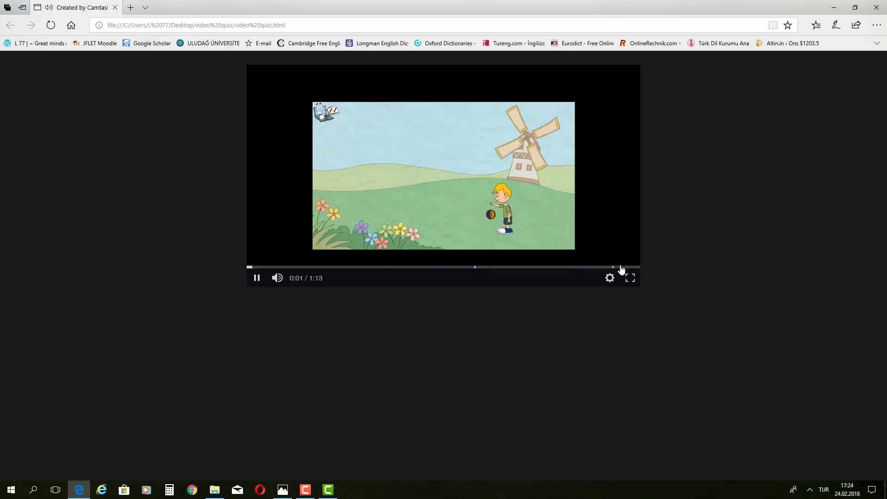
Step: Play the video quiz lesson fullscreen in Smart Player until the first quiz point at 0:42
click(630, 277)
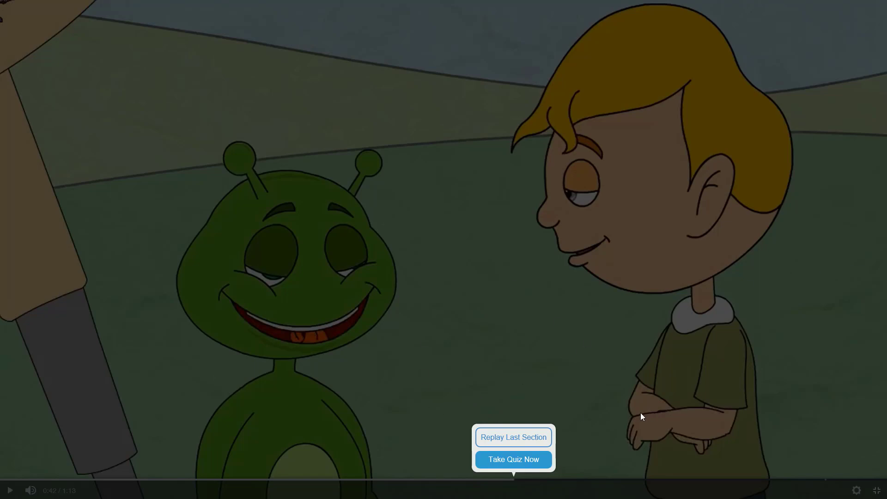
Step: Start the first quiz and submit question 1, which comes back marked Incorrect
click(514, 462)
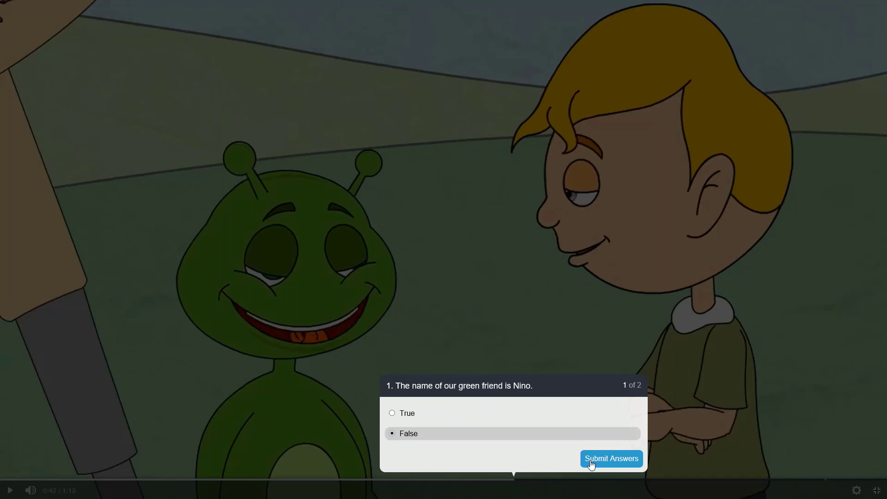
click(591, 465)
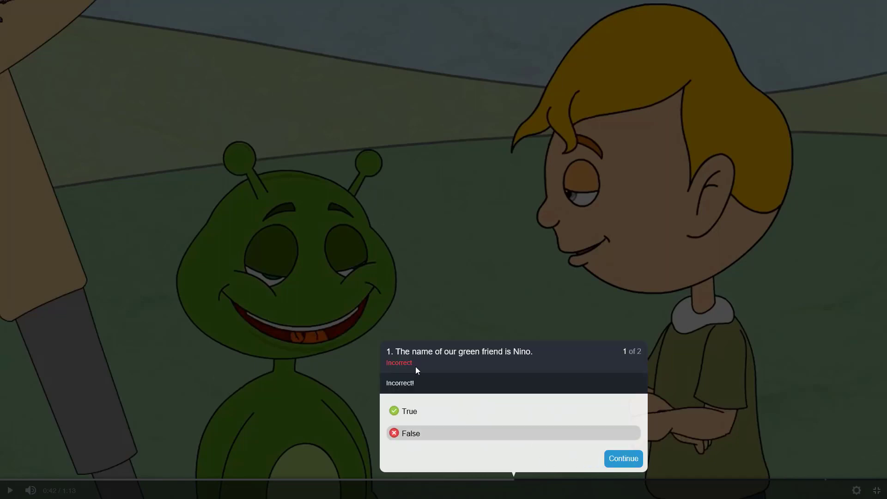
drag(434, 389, 384, 389)
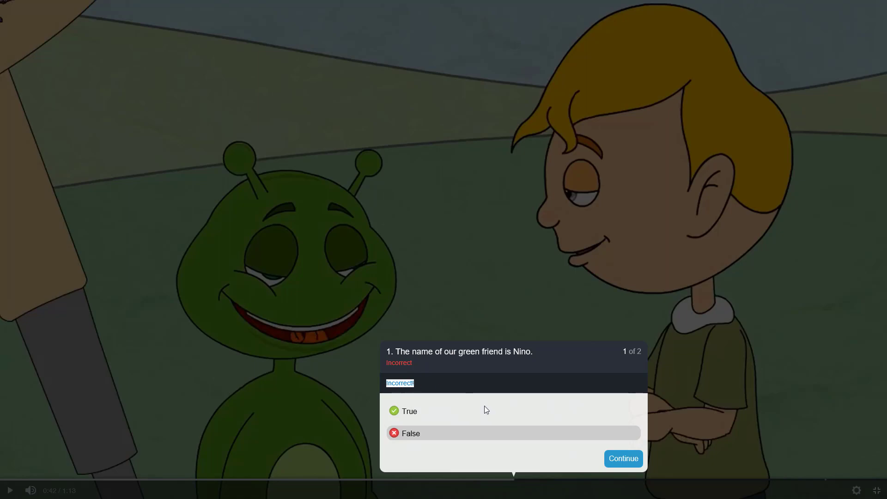
click(616, 462)
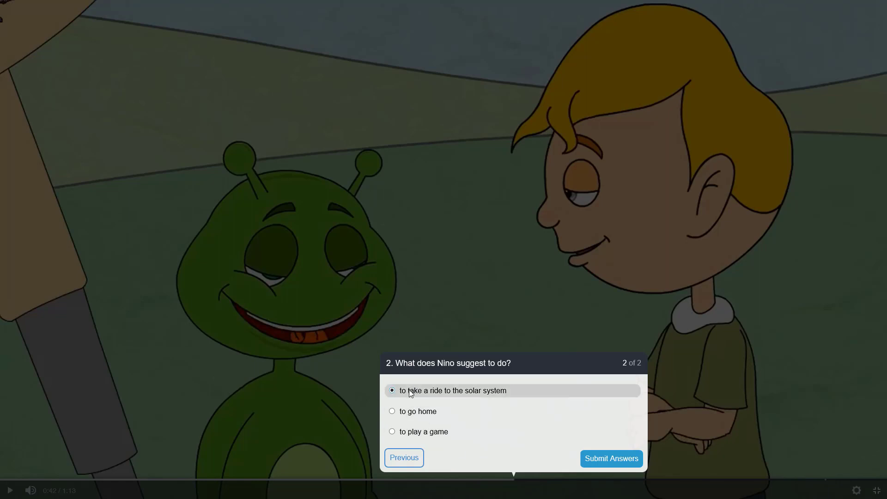
Step: Submit question 2, view the one-of-two results, and resume the lesson to its closing slide
click(594, 463)
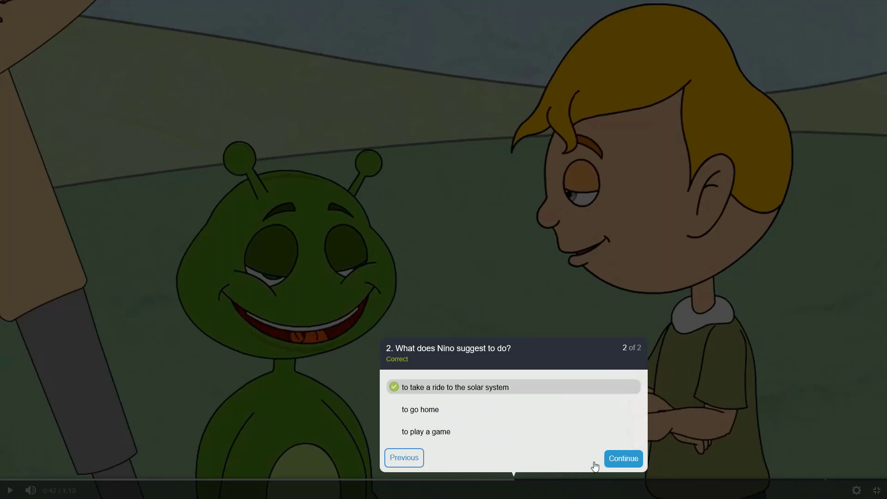
click(632, 463)
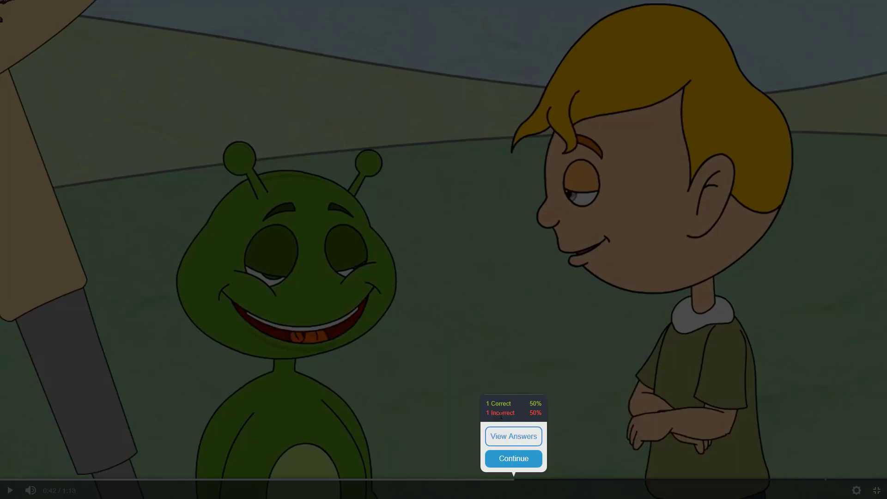
click(521, 461)
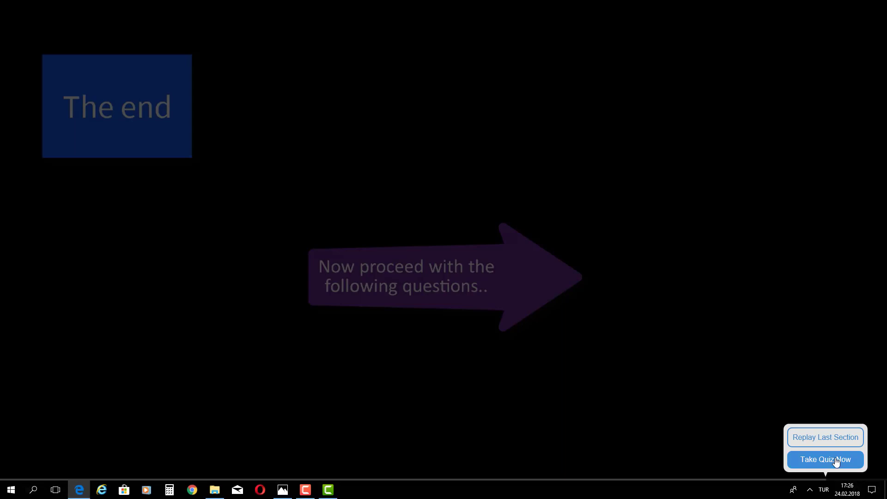
Step: Answer and submit the ending quiz's two questions for a 100% score, then let the 1:13 lesson finish
click(836, 460)
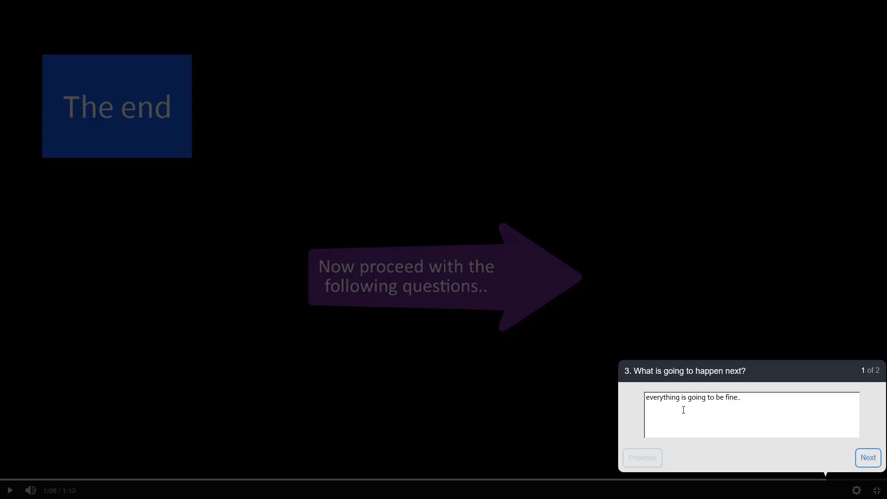
click(867, 460)
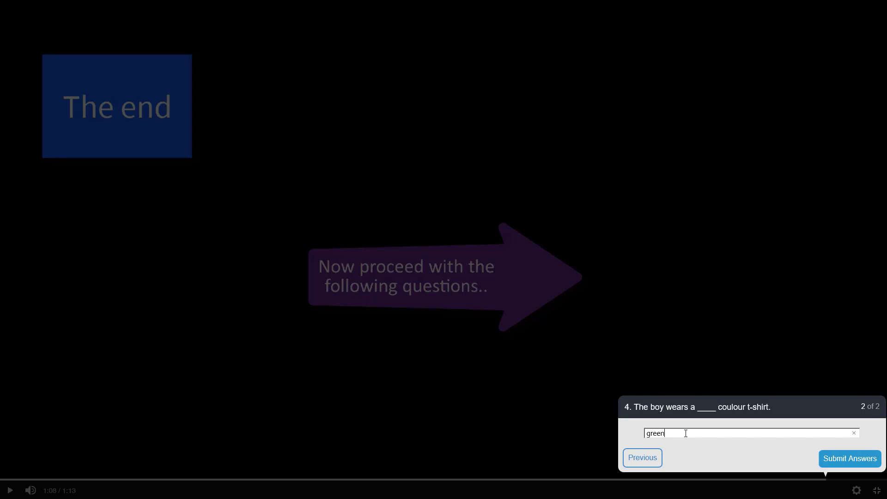
click(840, 467)
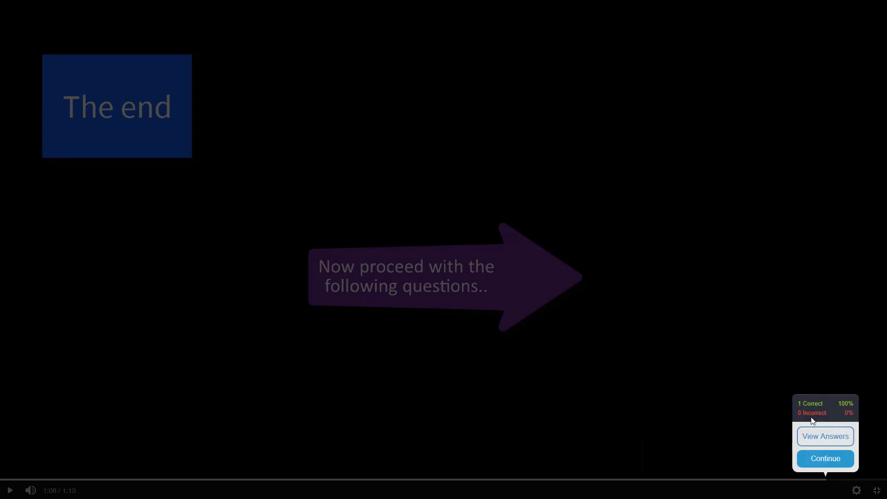
click(823, 464)
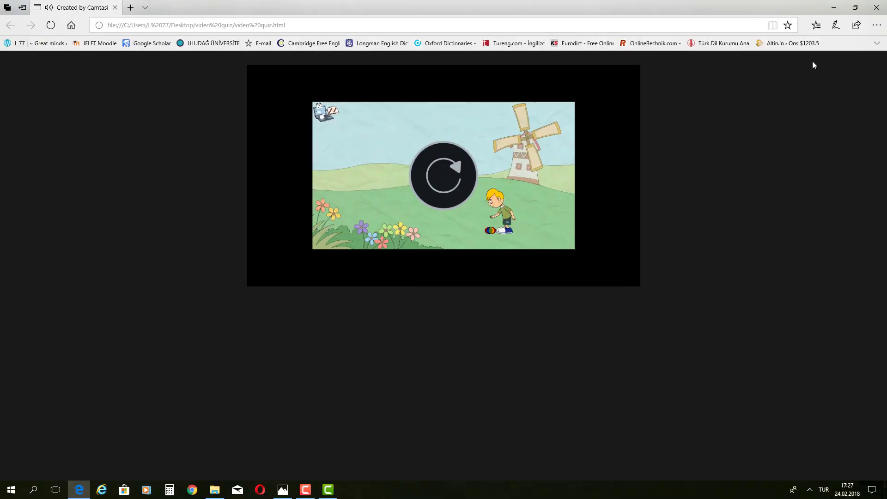
Step: Close Edge, review the video quiz HTML and MP4 files, and close the folder window
click(876, 8)
click(417, 234)
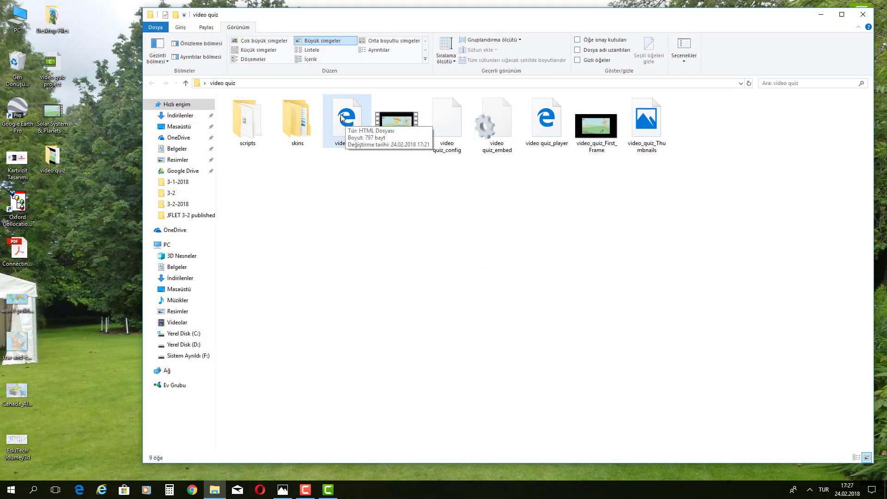
click(403, 124)
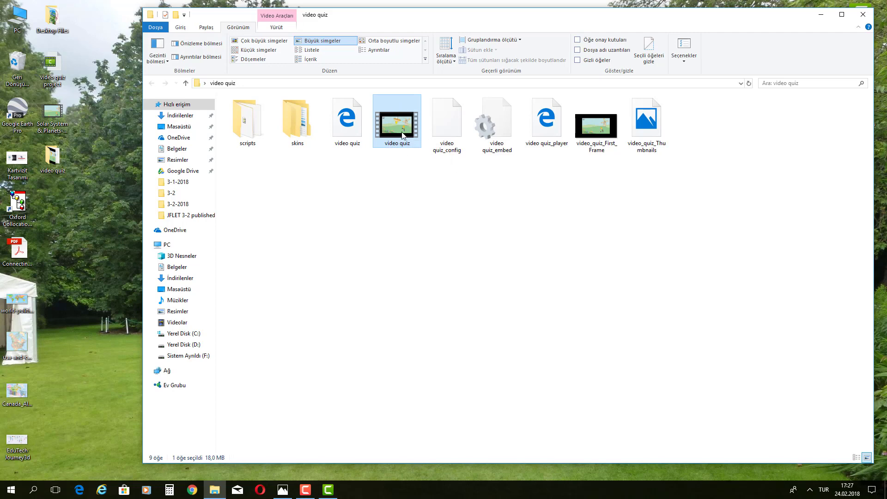
click(343, 124)
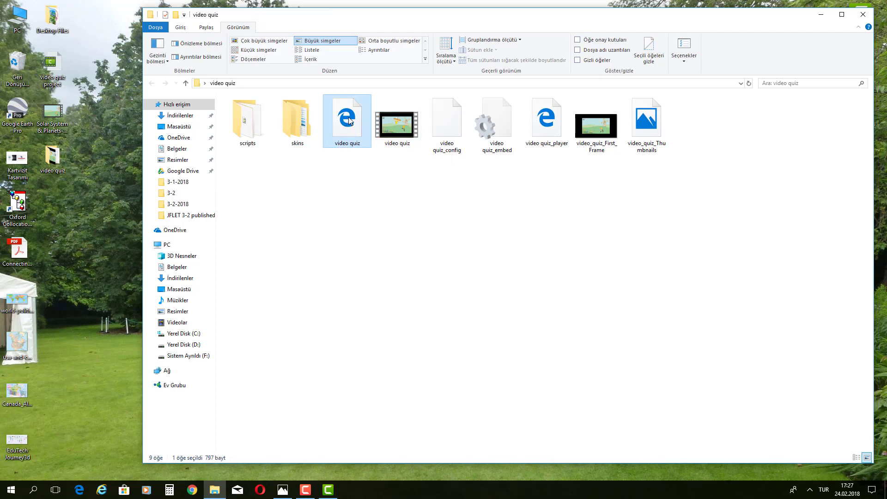
drag(334, 157, 359, 107)
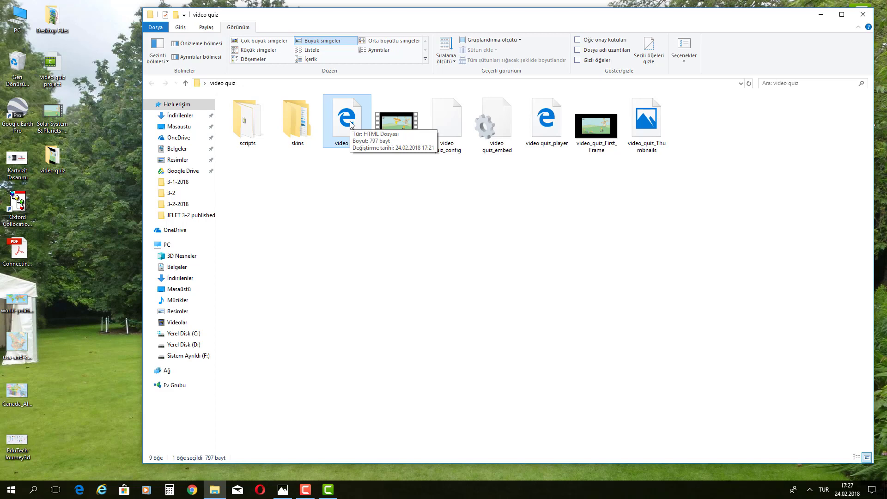
drag(334, 157, 358, 121)
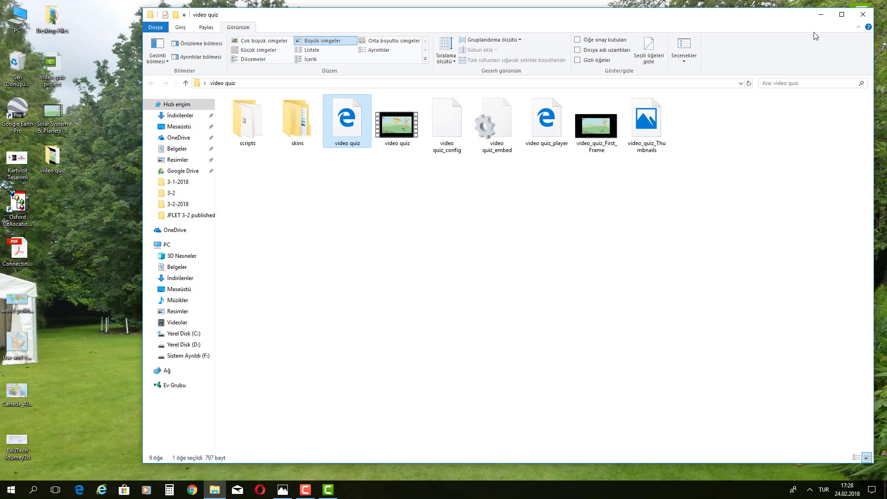
click(862, 14)
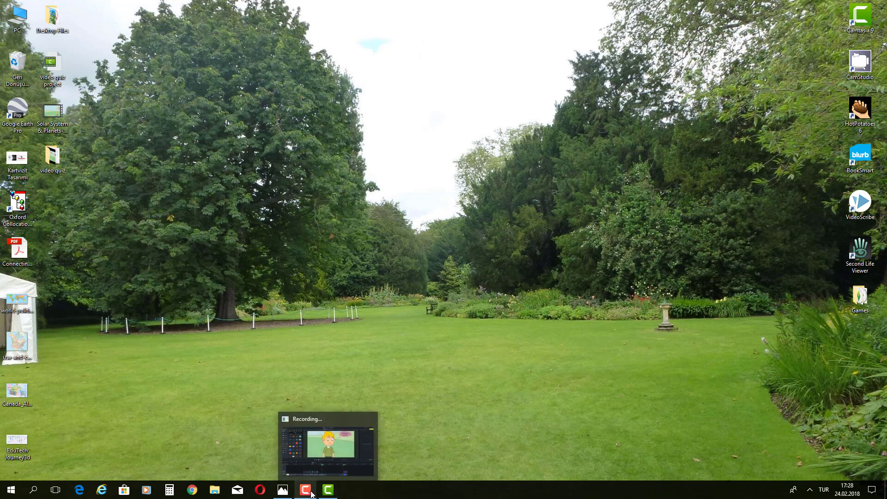
Step: Restore the Camtasia editor and inspect the Track 1 lesson clip and Track 2 callouts
click(328, 492)
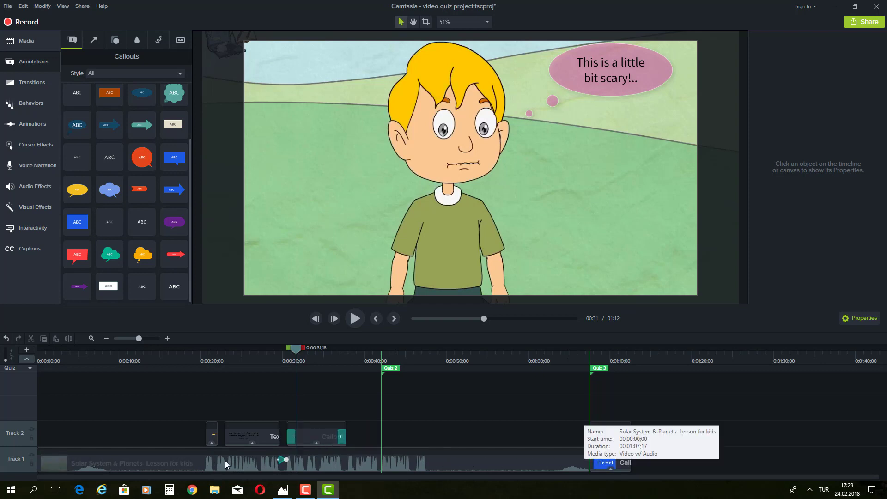
click(447, 461)
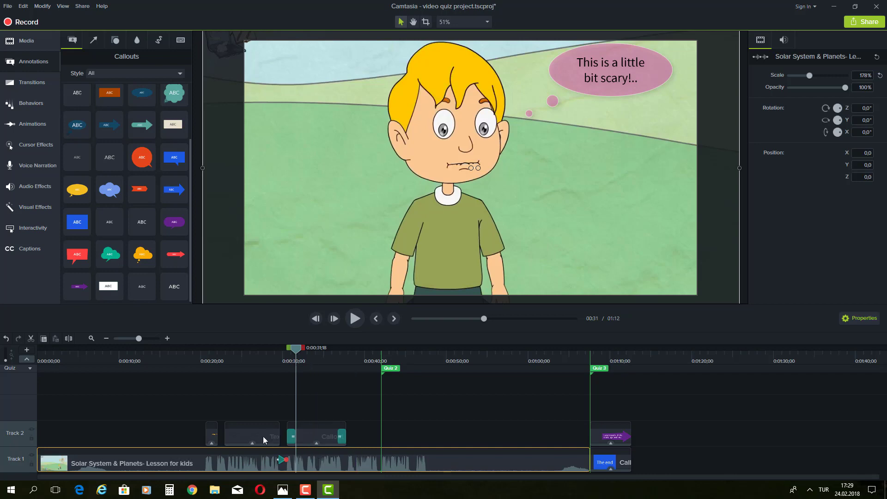
click(319, 433)
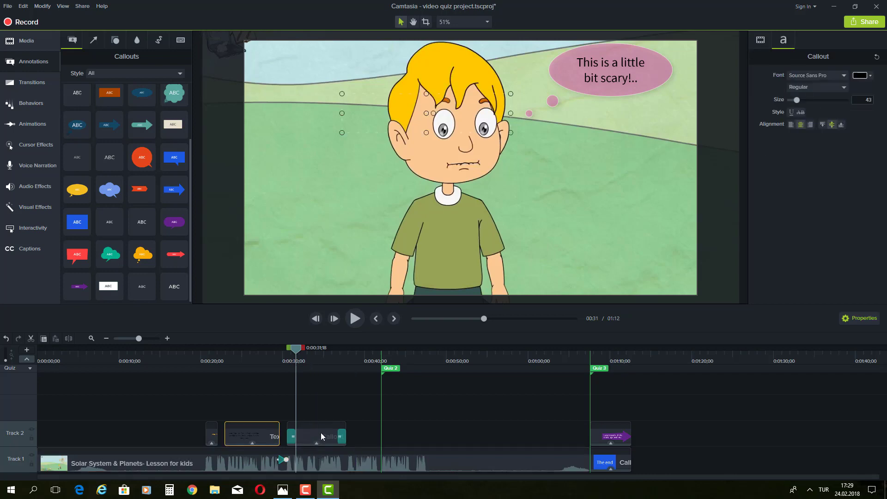
click(607, 437)
click(214, 436)
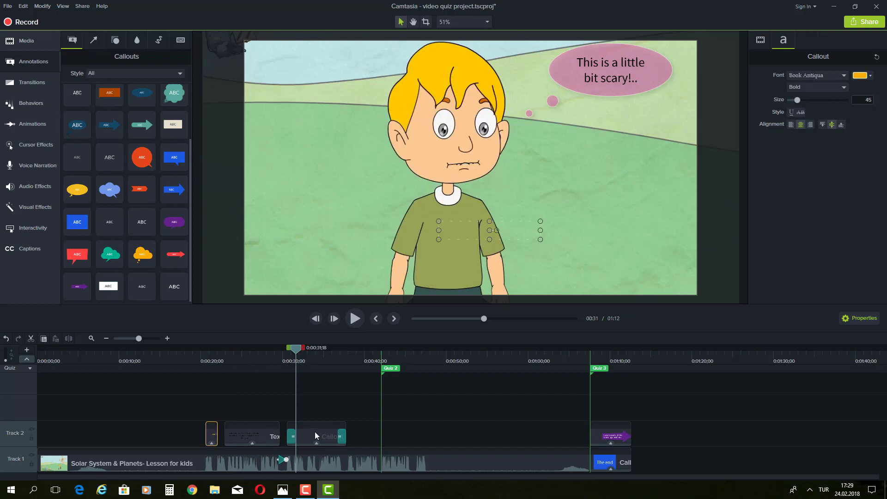
click(314, 432)
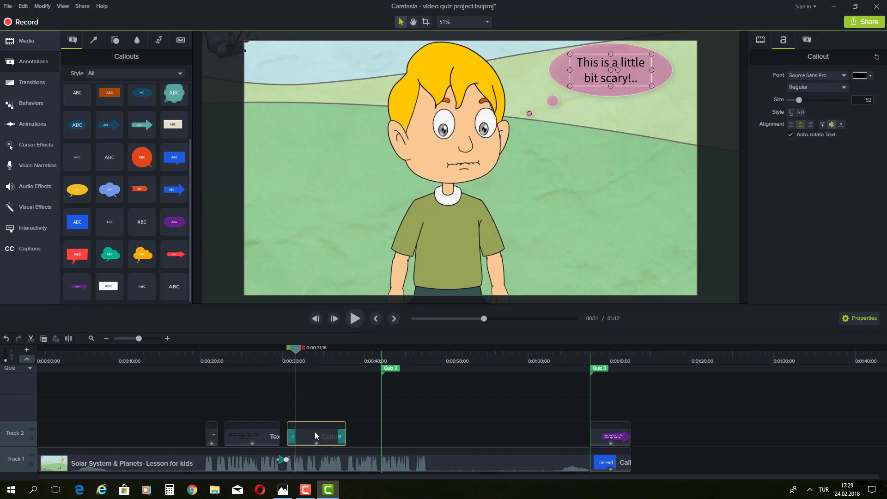
Step: Apply Separate Audio and Video to the Track 1 lesson clip
click(421, 462)
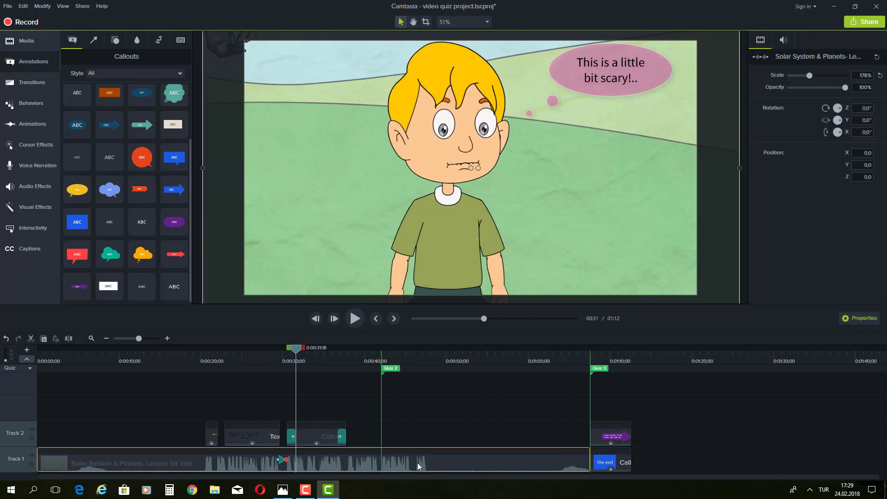
right_click(417, 462)
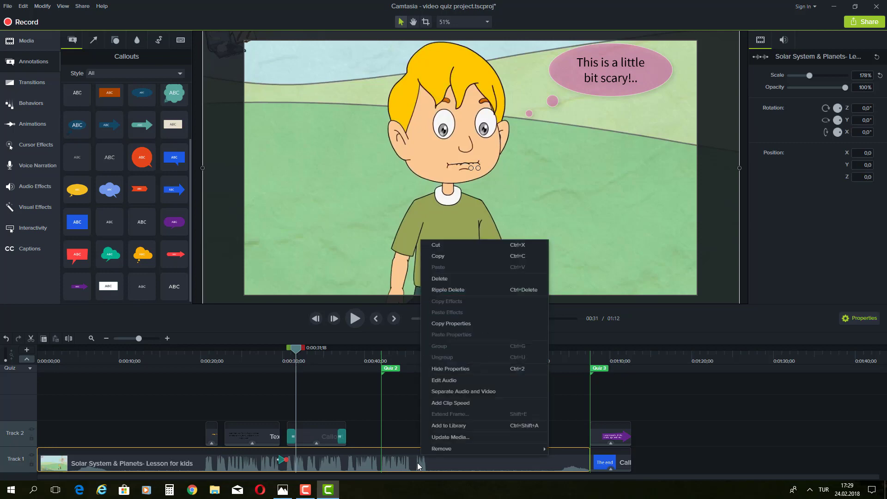
click(490, 391)
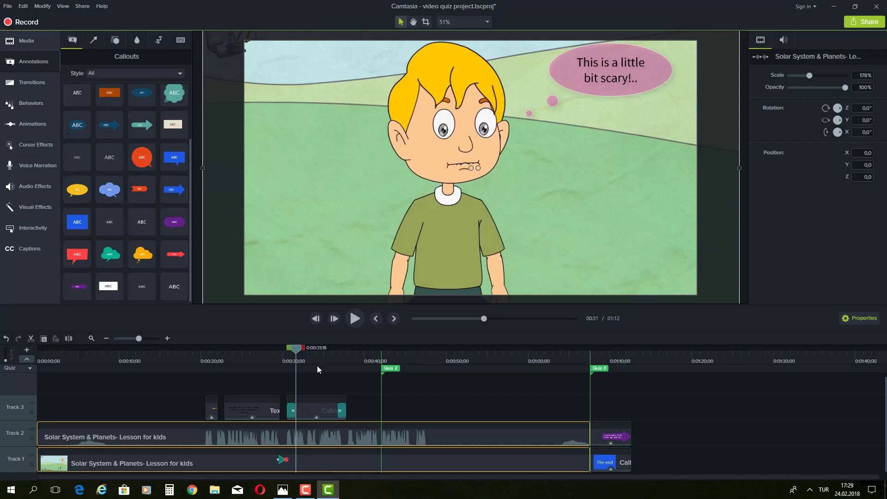
click(461, 432)
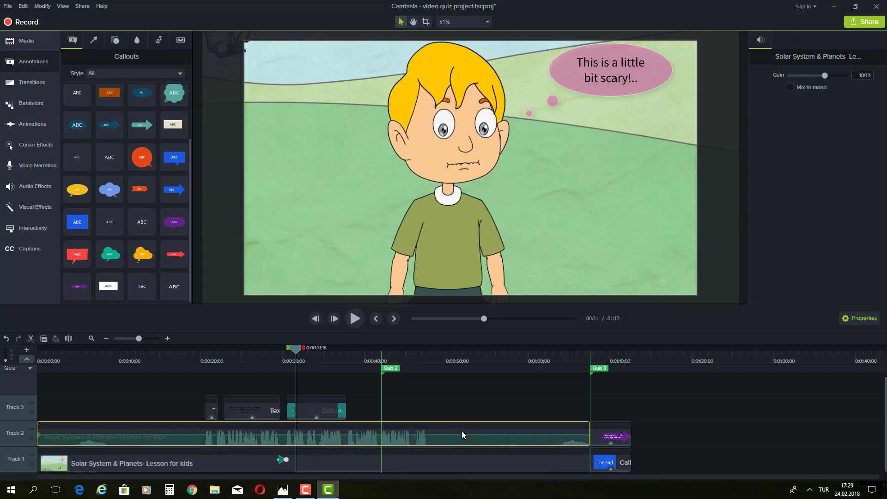
click(442, 459)
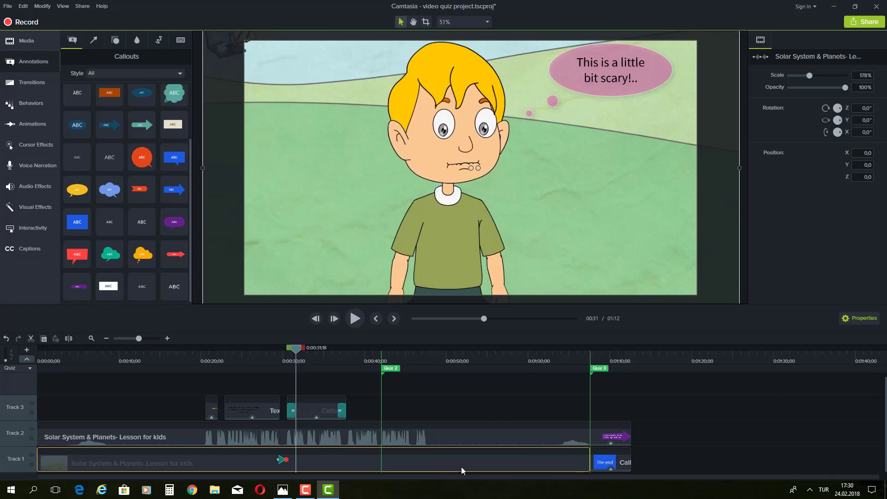
click(450, 432)
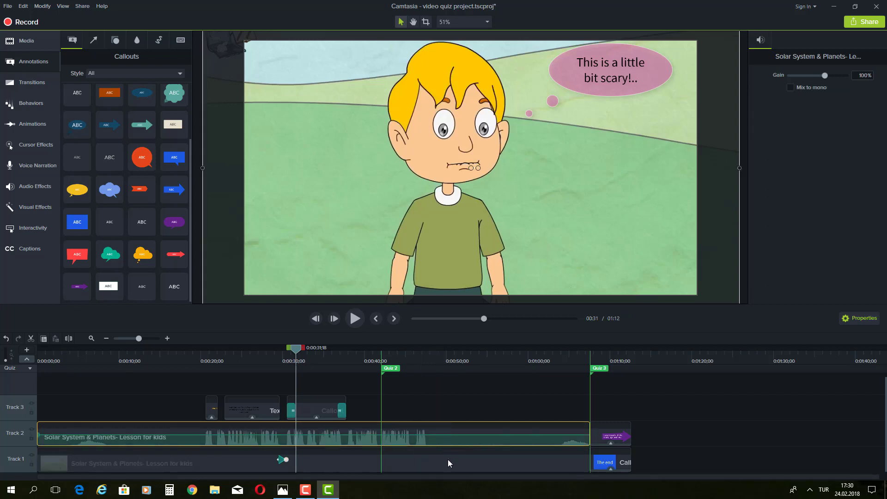
click(453, 454)
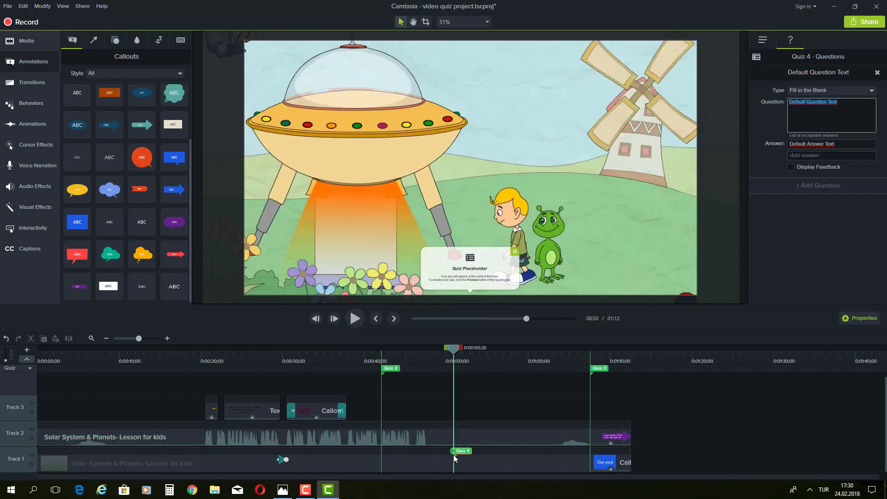
click(424, 460)
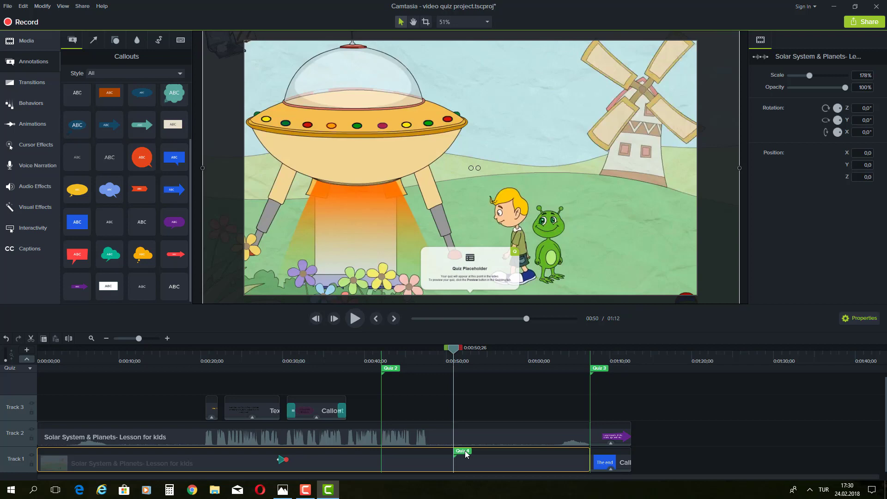
right_click(465, 454)
click(484, 439)
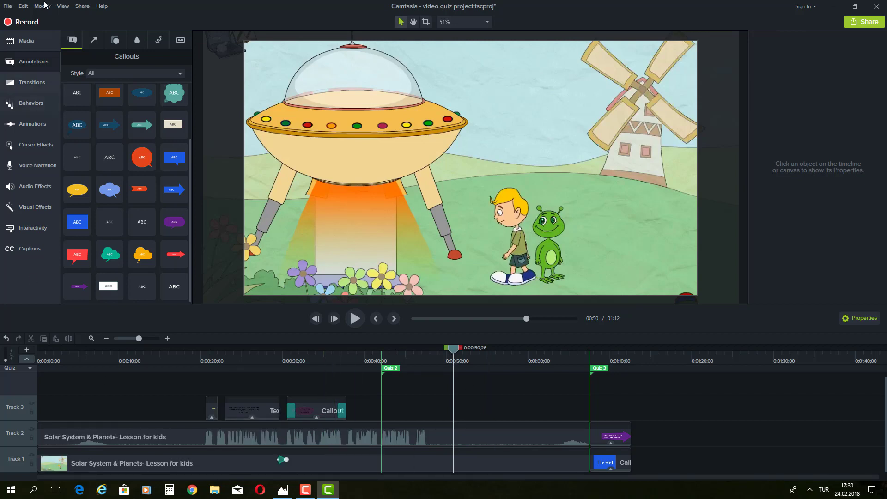
Step: Restore the removed Quiz 4 marker, then remove it again with Edit undo/redo
click(29, 6)
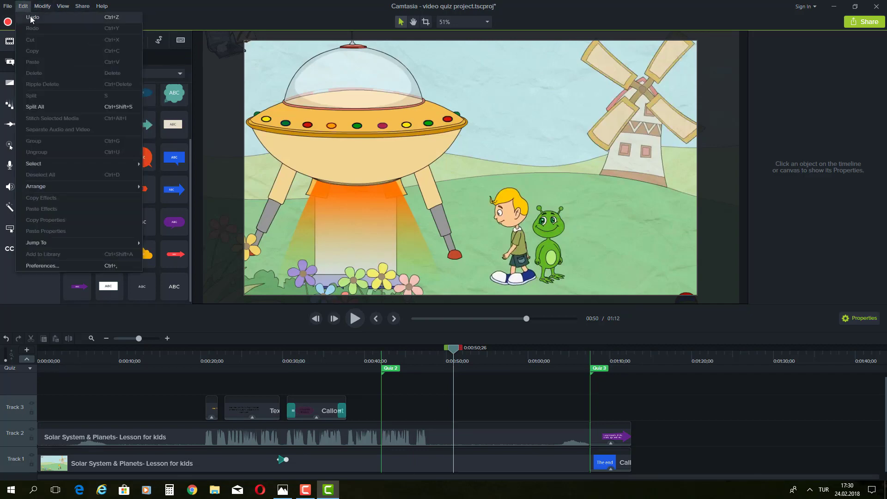
click(32, 17)
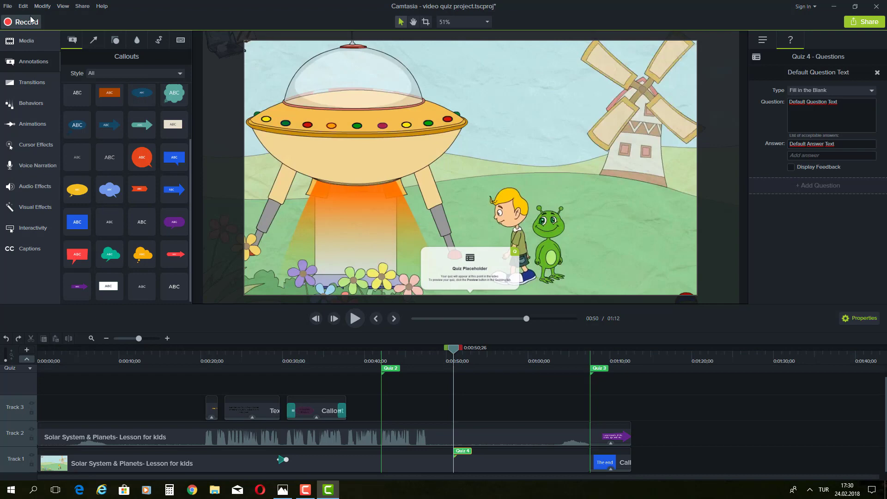
click(23, 6)
click(29, 15)
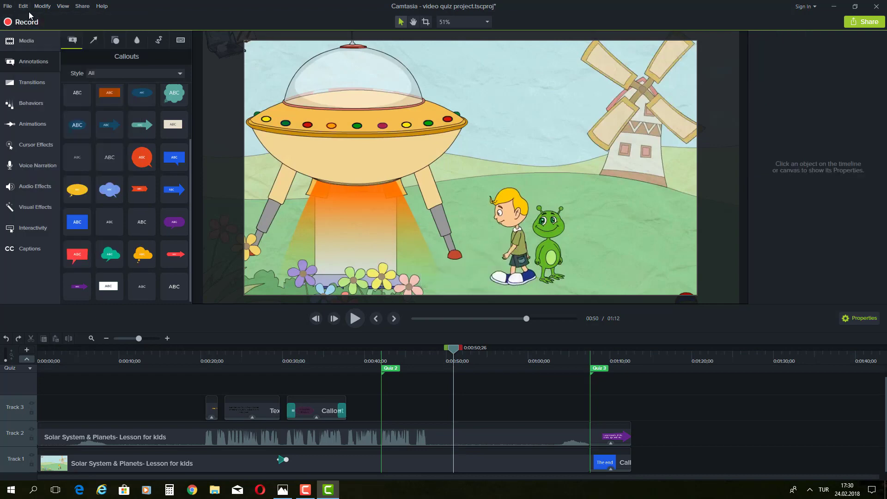
Step: Undo the audio-video separation, clear the clip selection, and minimize the editor
click(23, 6)
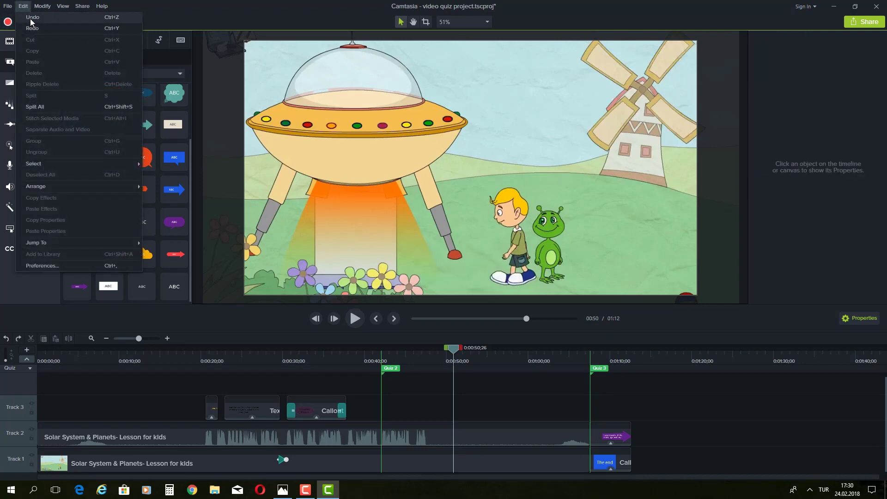
click(30, 18)
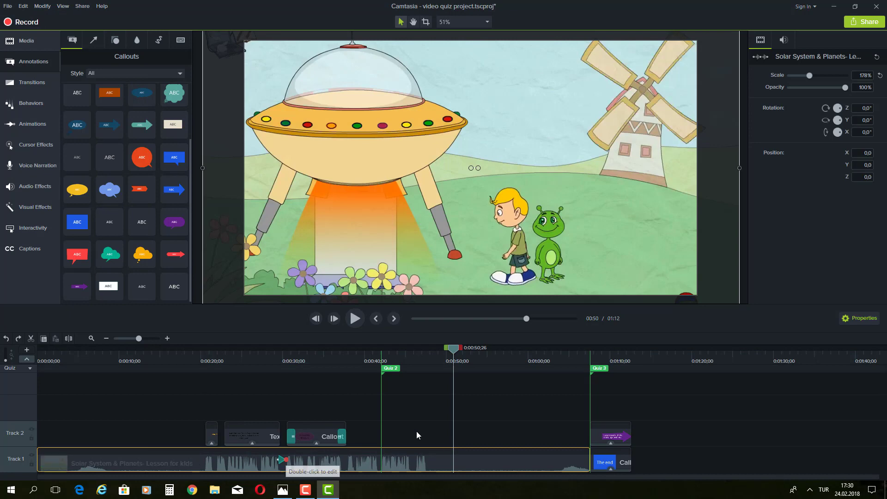
click(442, 414)
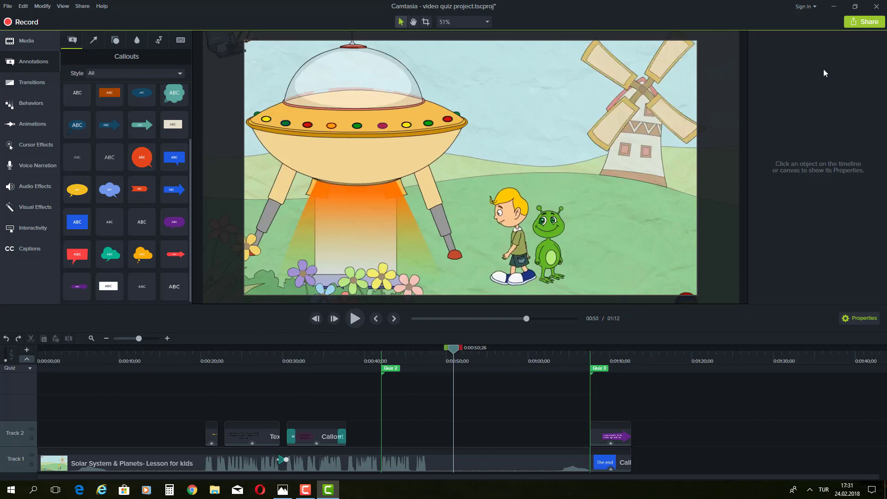
click(834, 7)
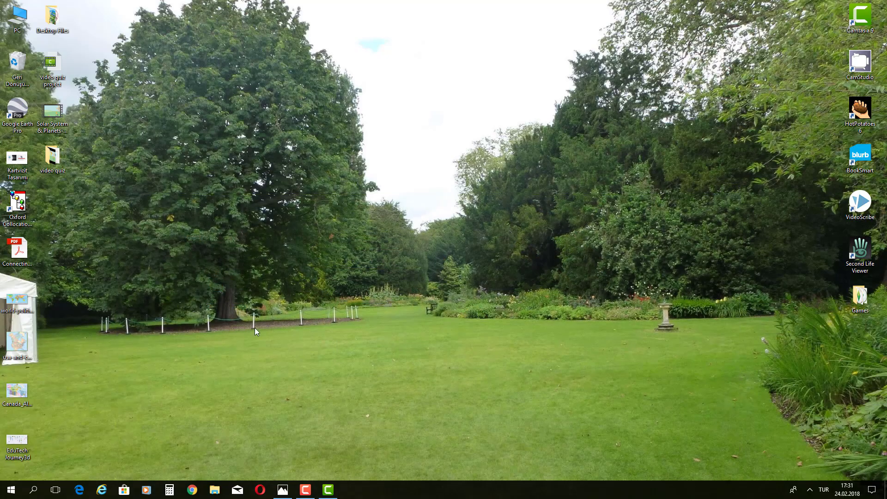
Step: Put the Camtasia editor away and restore the Camtasia Recorder capture panel from the taskbar
click(328, 489)
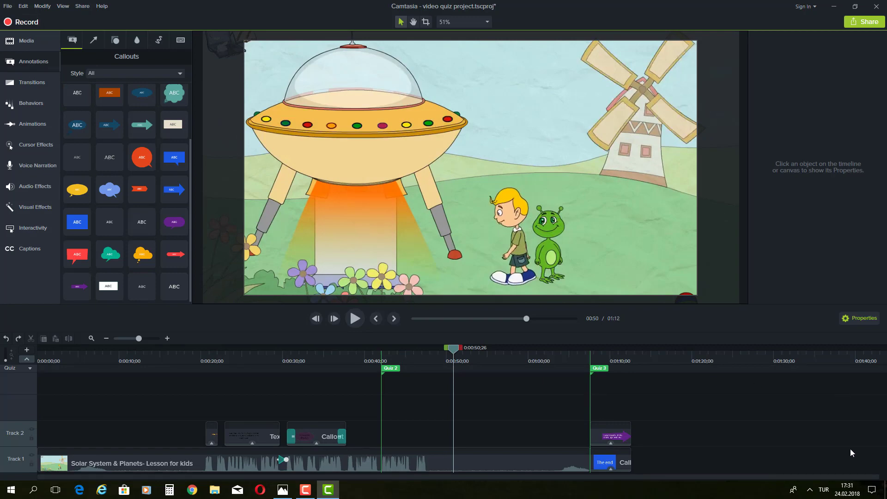
click(833, 7)
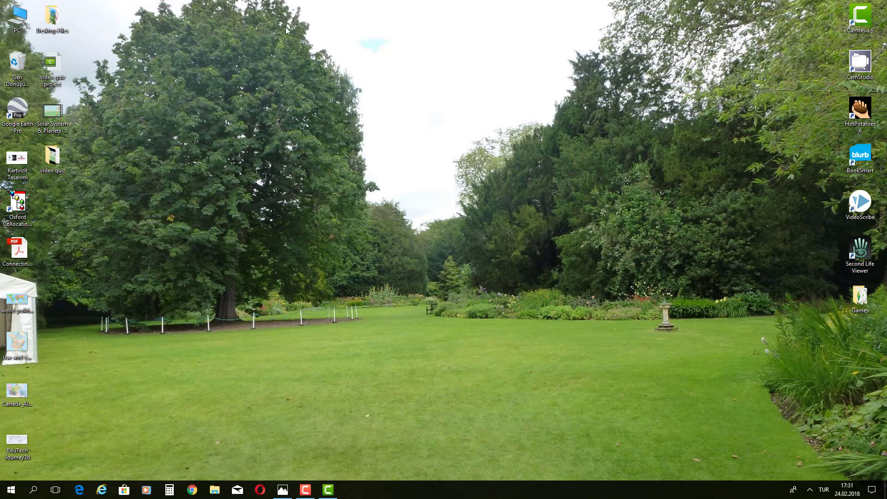
click(327, 490)
click(327, 491)
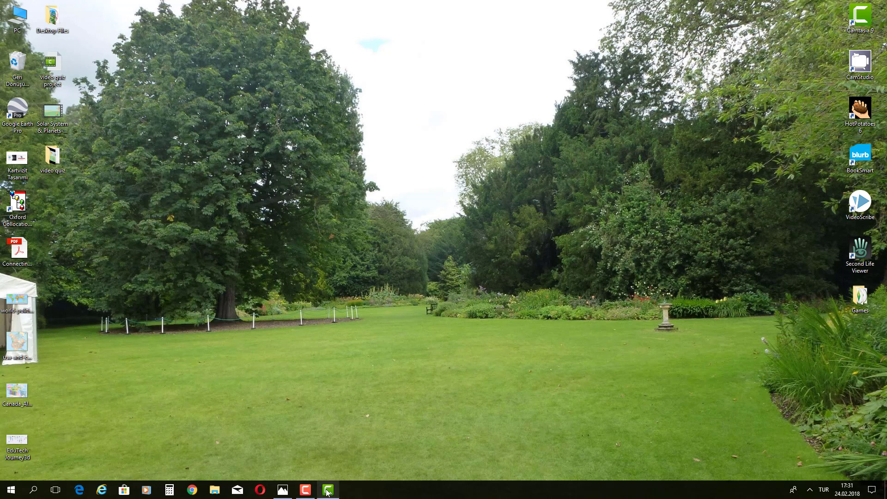
mouse_move(327, 492)
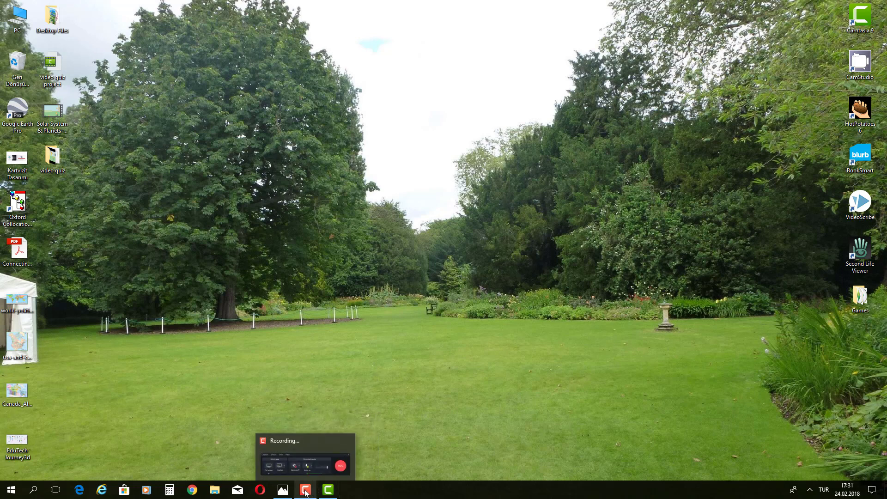
click(337, 454)
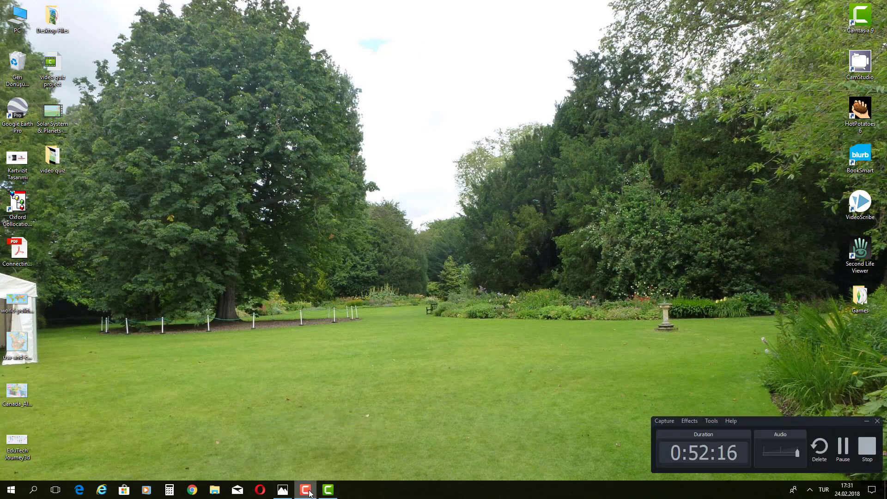